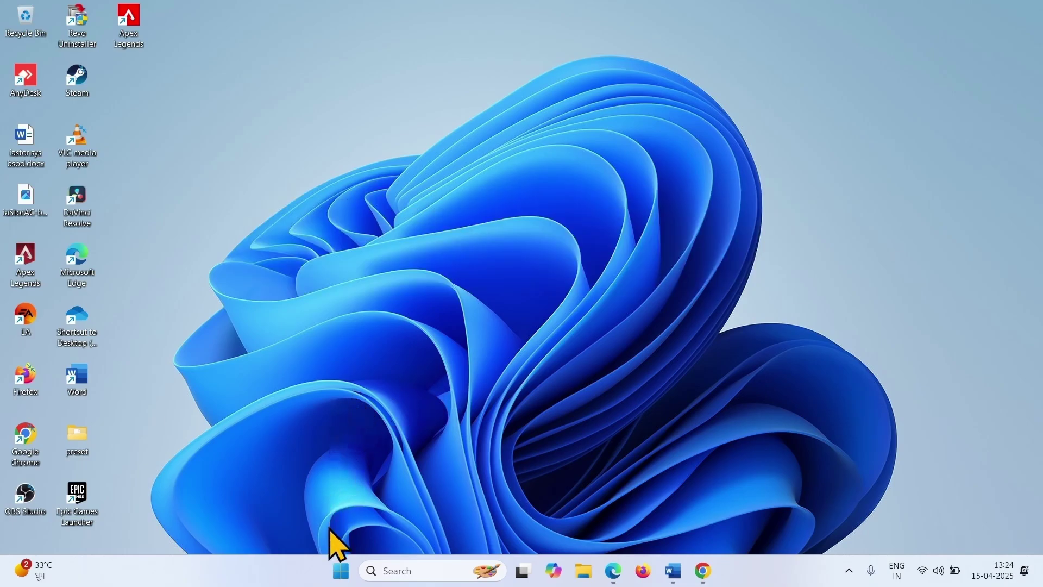
# - In the Windows Update settings, pause updates for 1 week and resume them, closing Settings when done
pyautogui.click(343, 579)
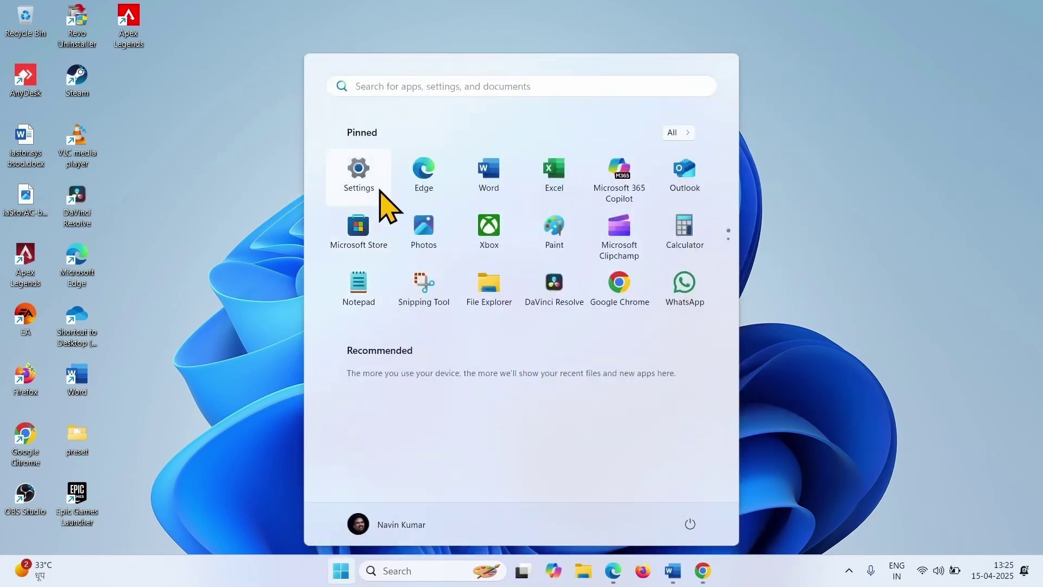
pyautogui.click(371, 176)
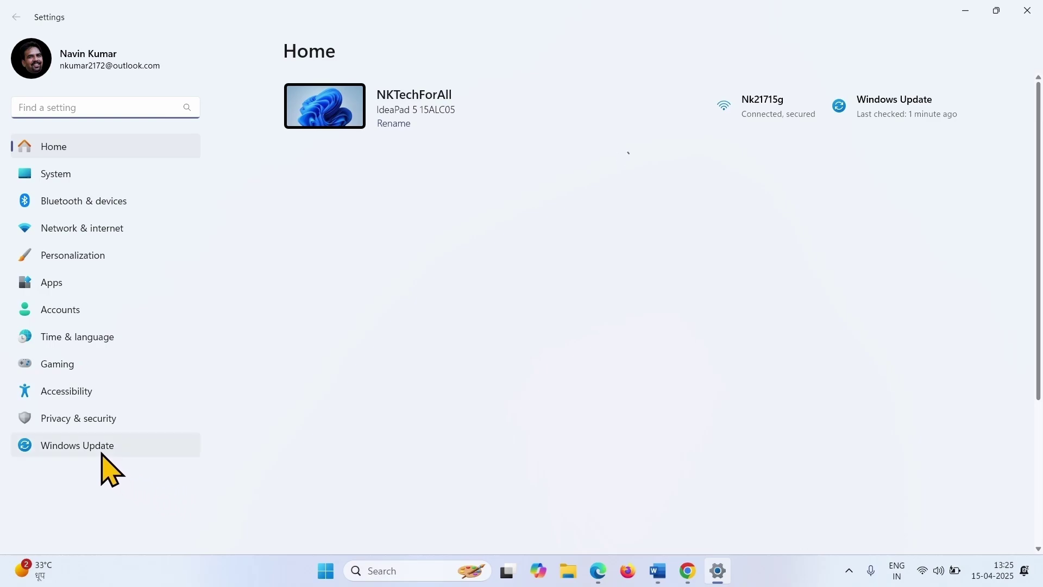
pyautogui.click(102, 454)
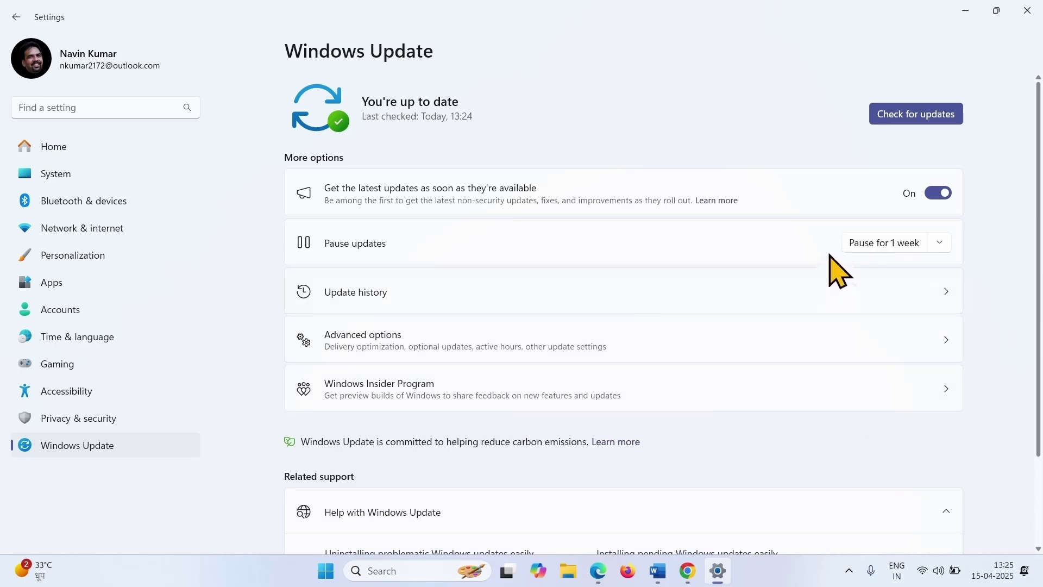
pyautogui.click(886, 245)
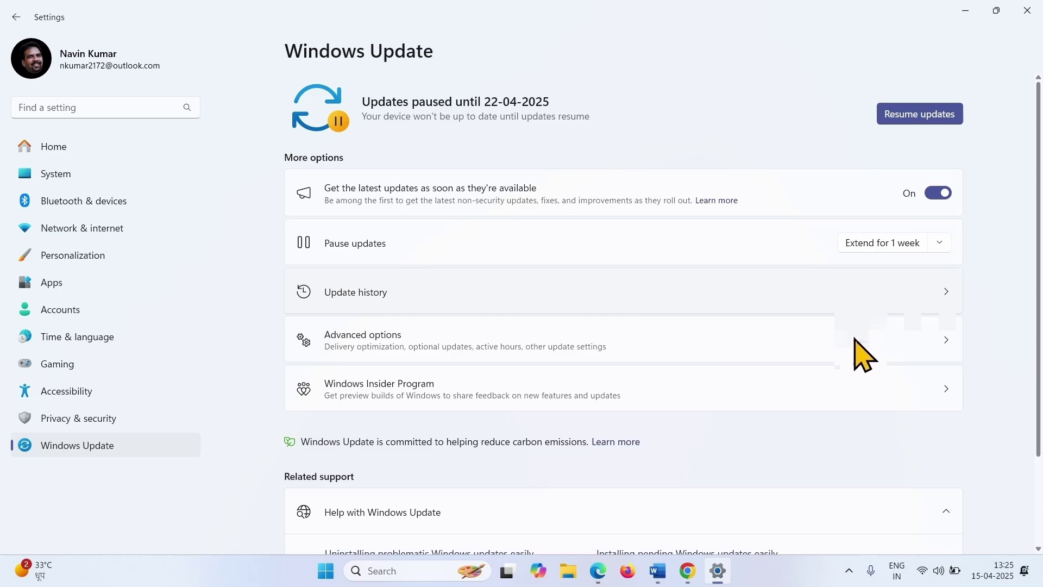
pyautogui.click(920, 115)
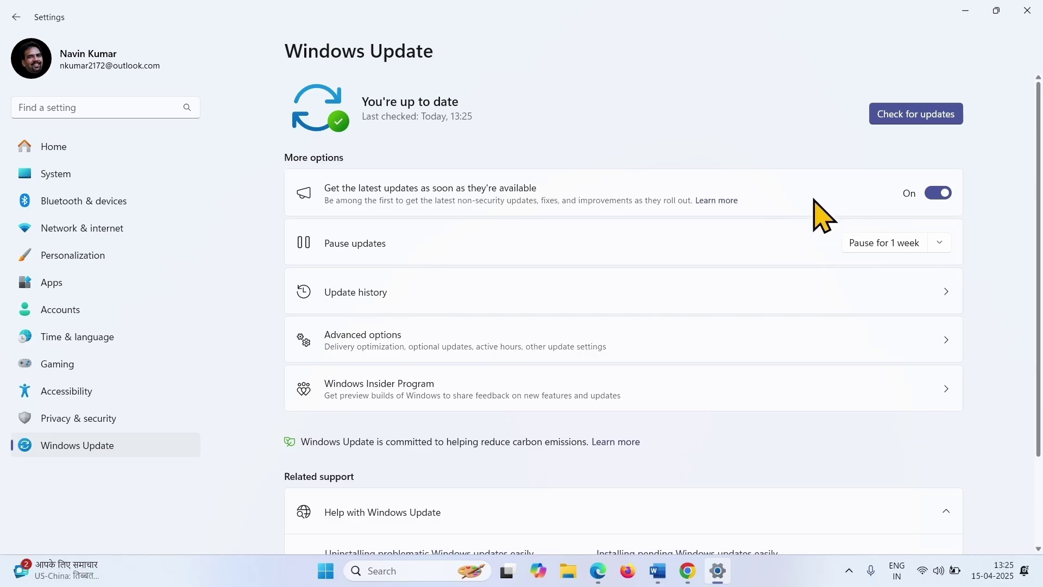
pyautogui.click(1034, 13)
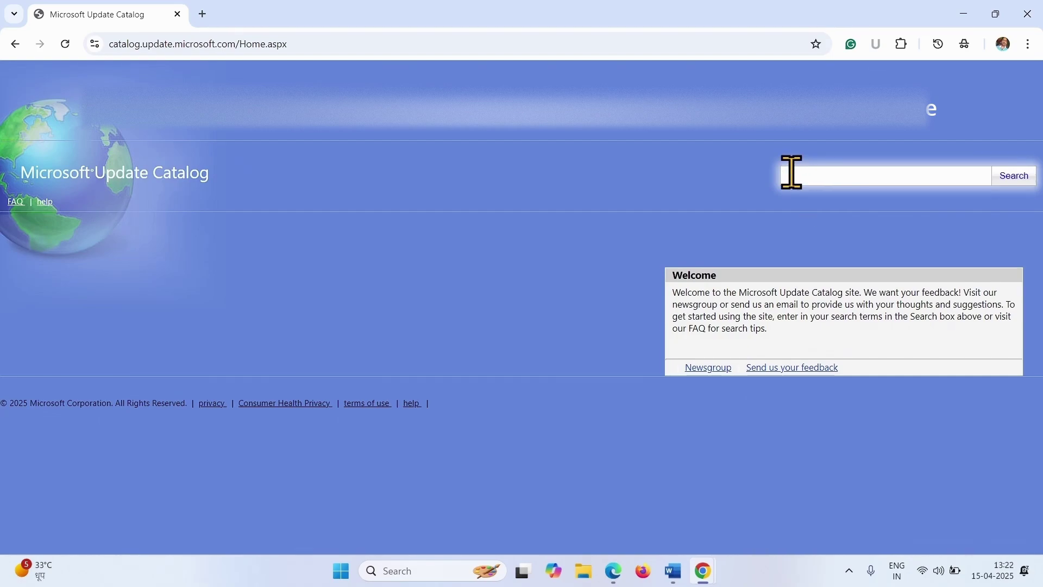
# - Search the Microsoft Update Catalog in Chrome for the update KB5055627
pyautogui.rightClick(791, 172)
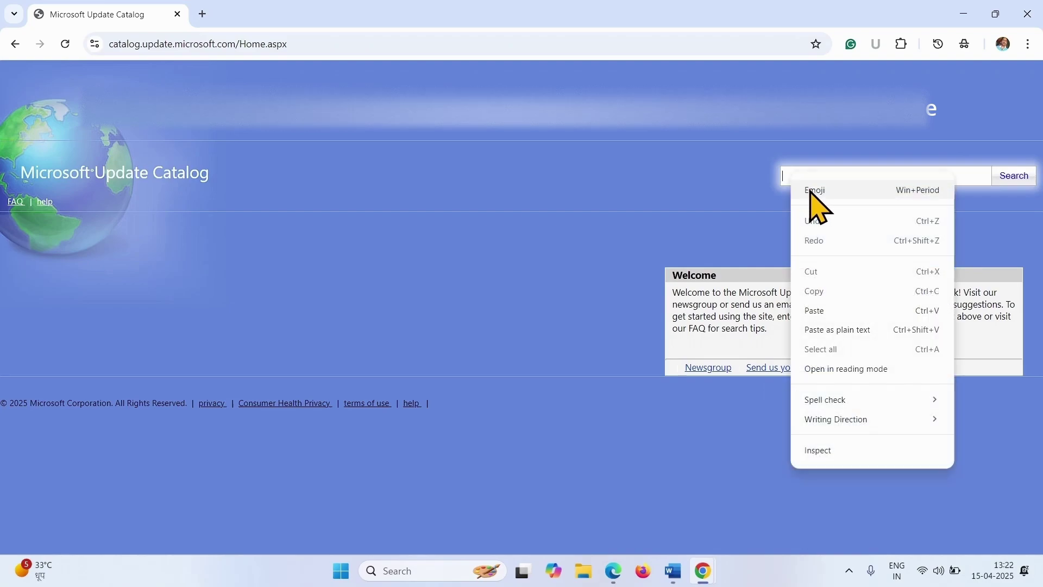
pyautogui.click(823, 311)
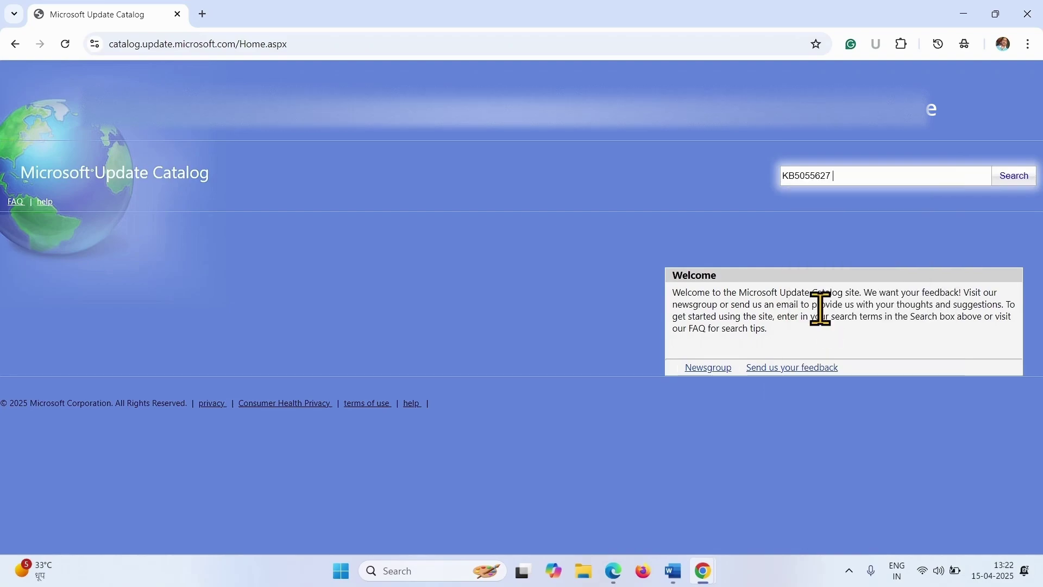
pyautogui.click(1013, 176)
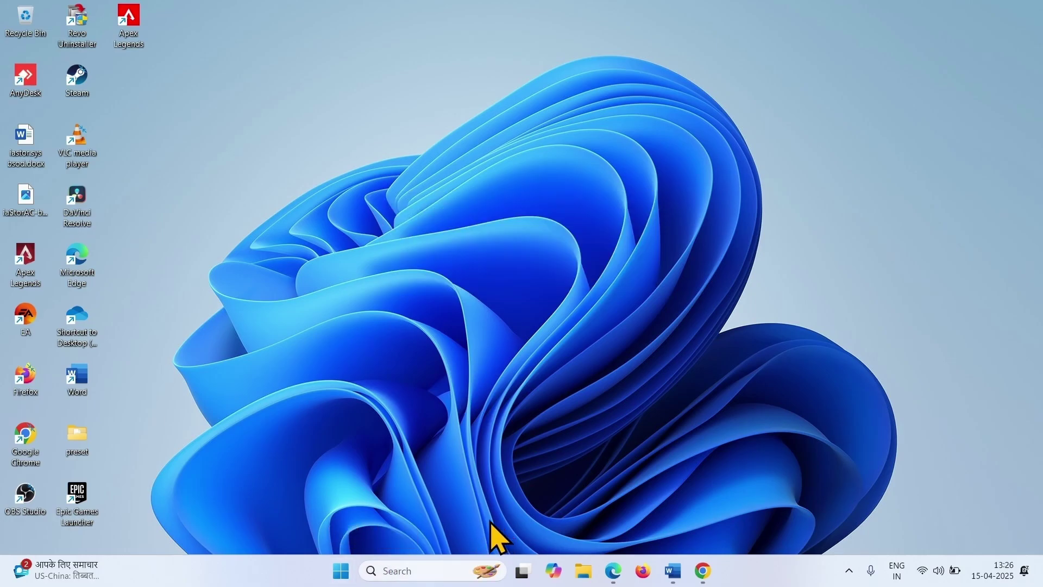
# - Find the Services console with Windows Search and open it
pyautogui.click(397, 571)
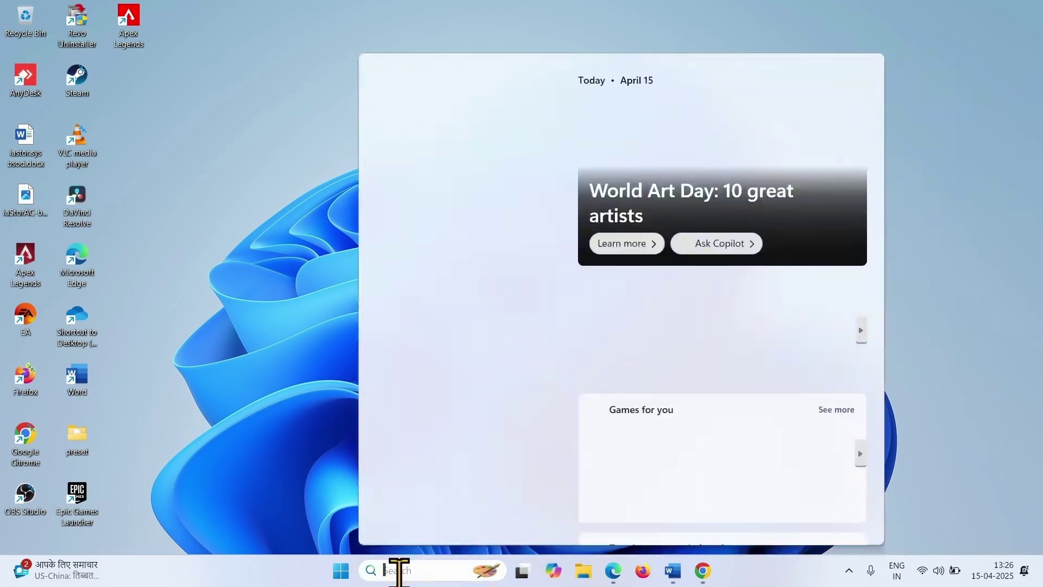
pyautogui.write('servi')
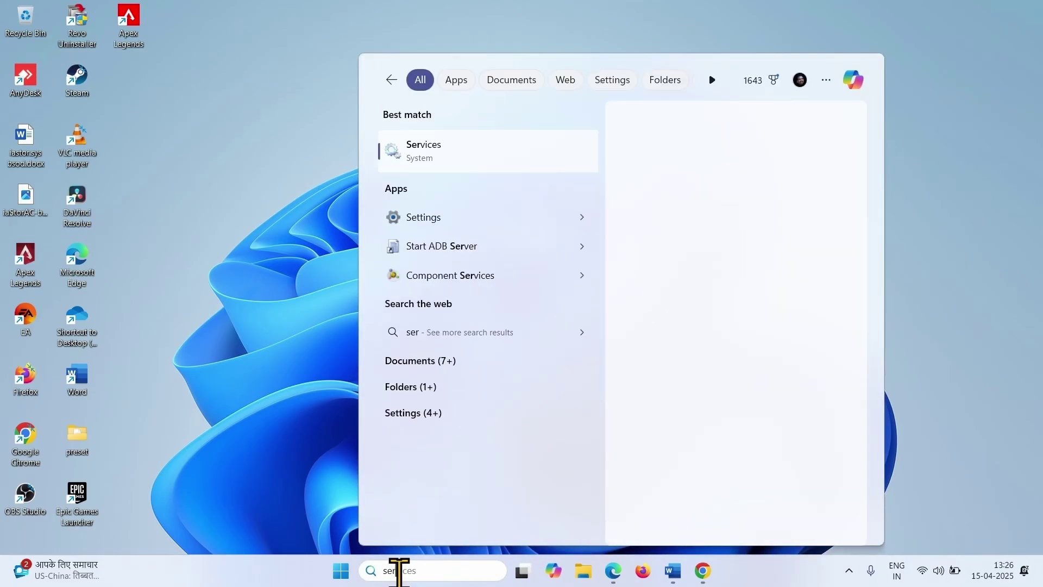
pyautogui.write('ces')
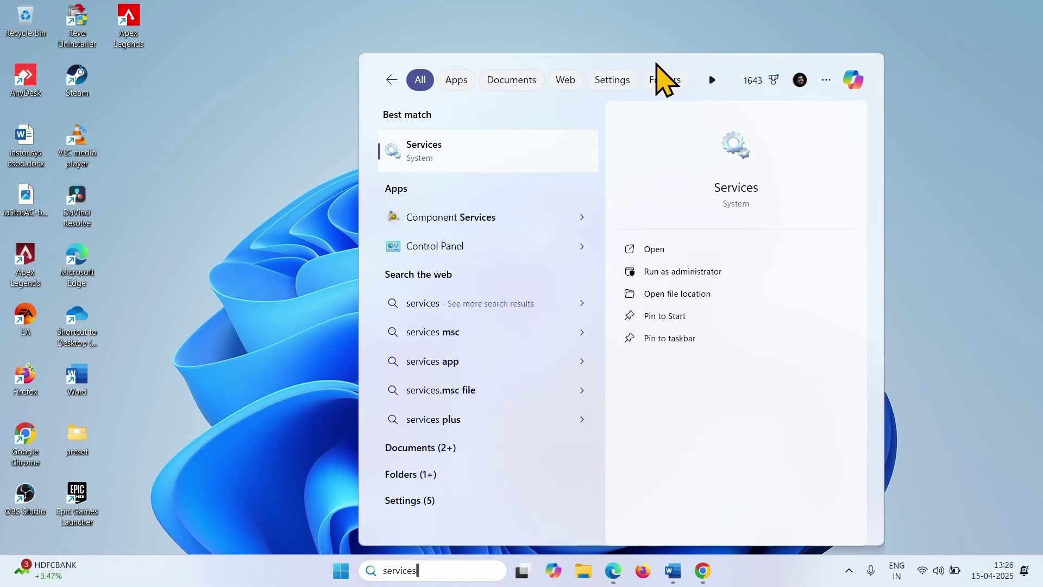
pyautogui.click(405, 159)
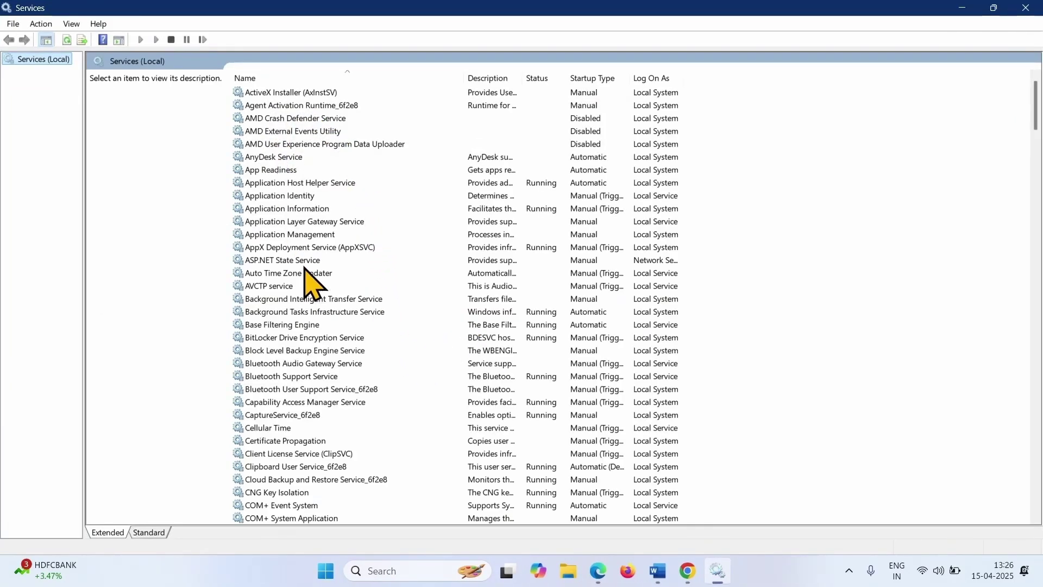
# - Open the properties of the App Readiness service and set its startup type to Automatic
pyautogui.click(290, 172)
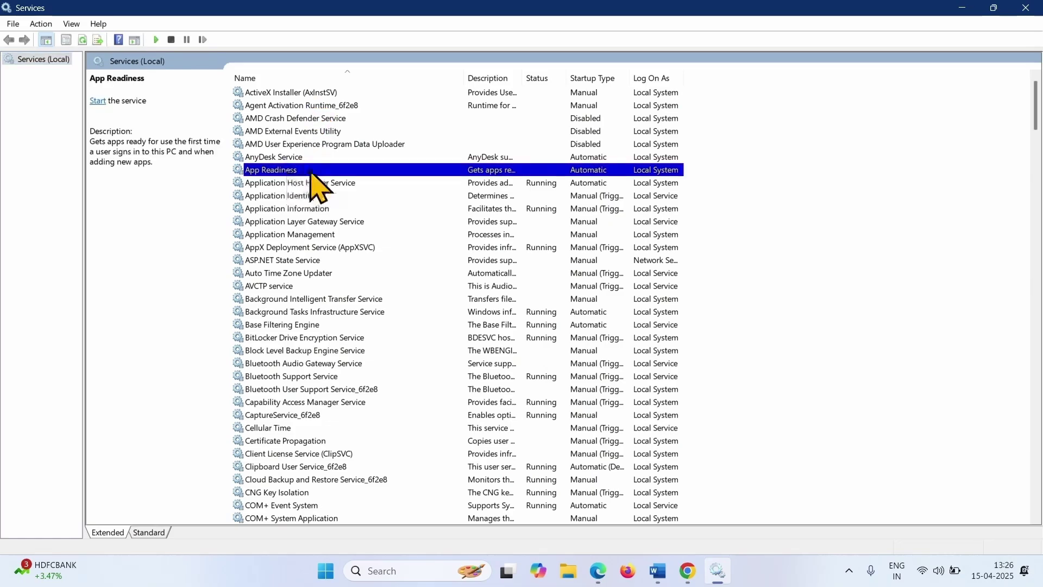
pyautogui.rightClick(313, 173)
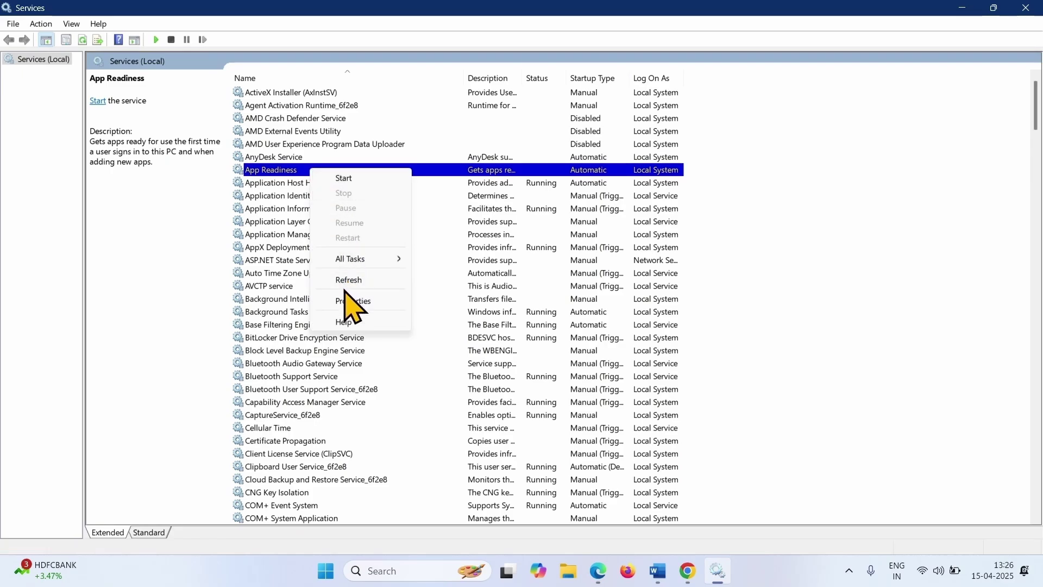
pyautogui.click(345, 304)
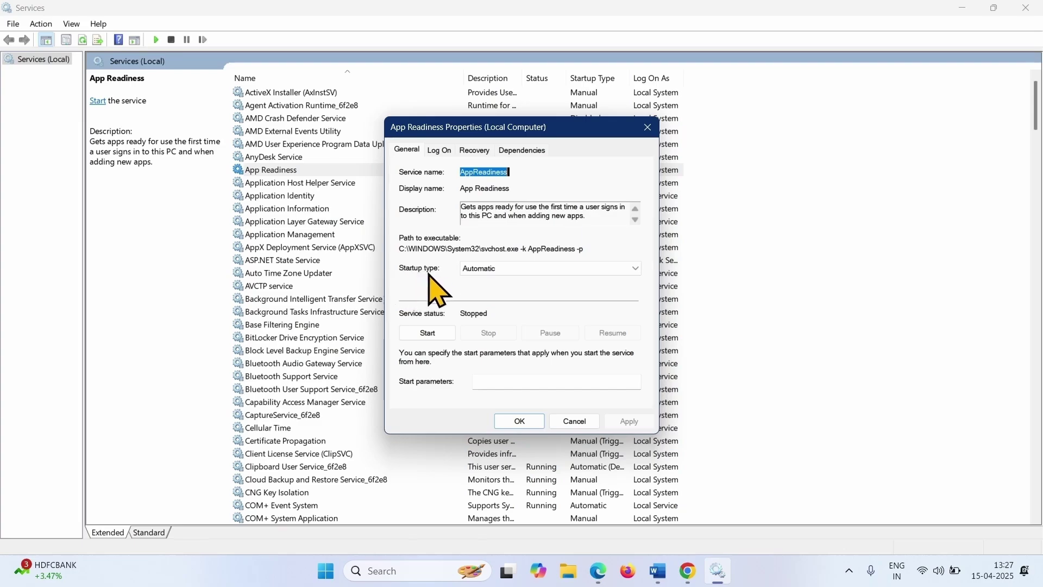
pyautogui.click(505, 270)
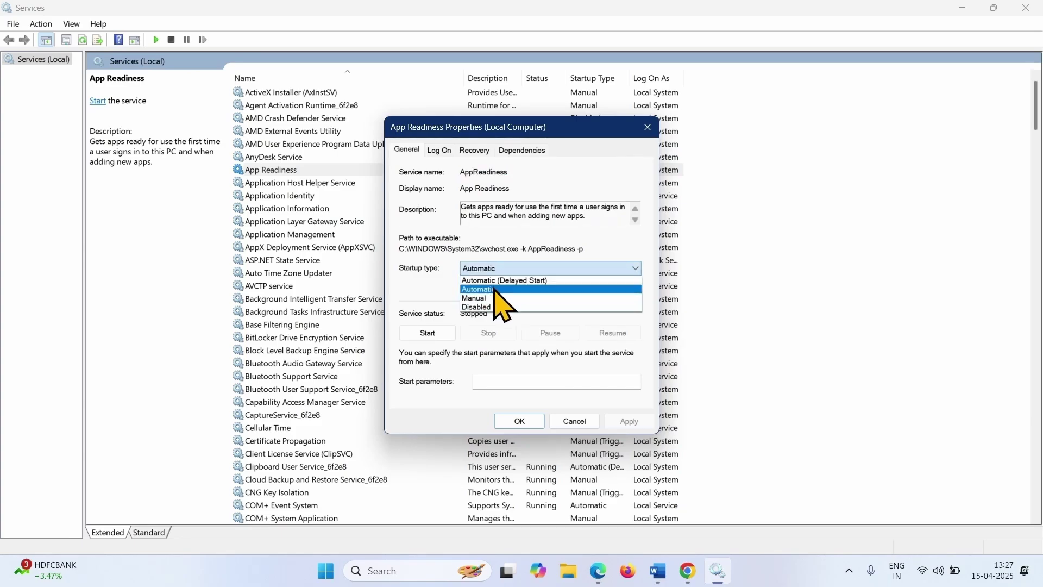
pyautogui.click(496, 290)
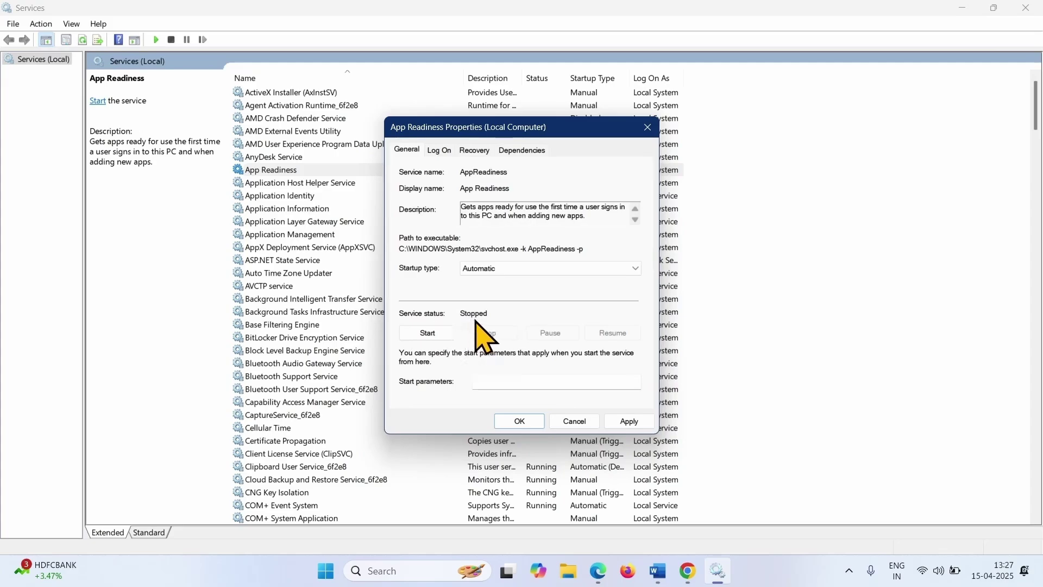
# - Start the App Readiness service, save its properties, and restart the service from the services list
pyautogui.click(425, 335)
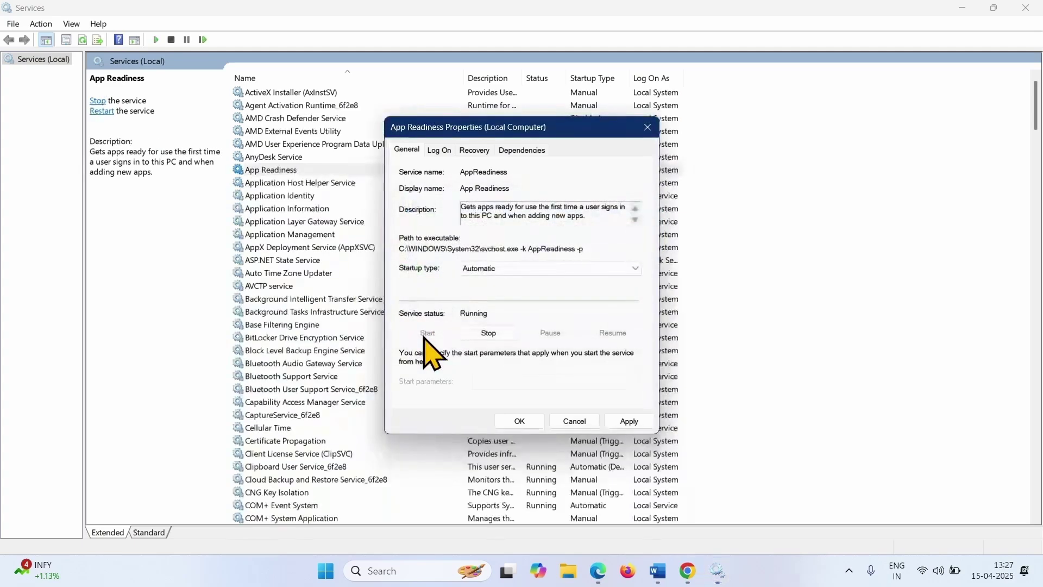
pyautogui.click(643, 423)
pyautogui.click(527, 422)
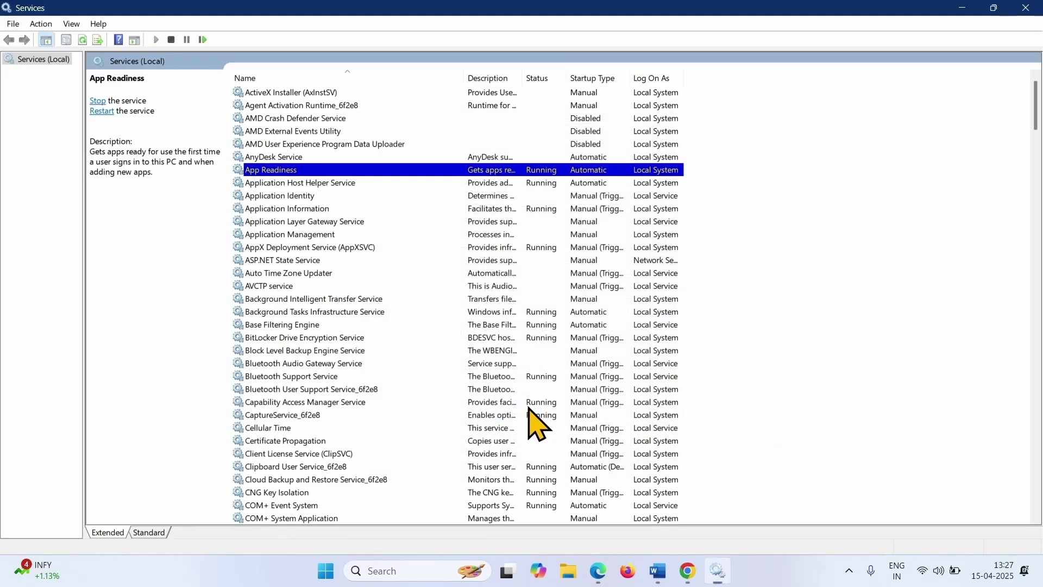
pyautogui.rightClick(282, 174)
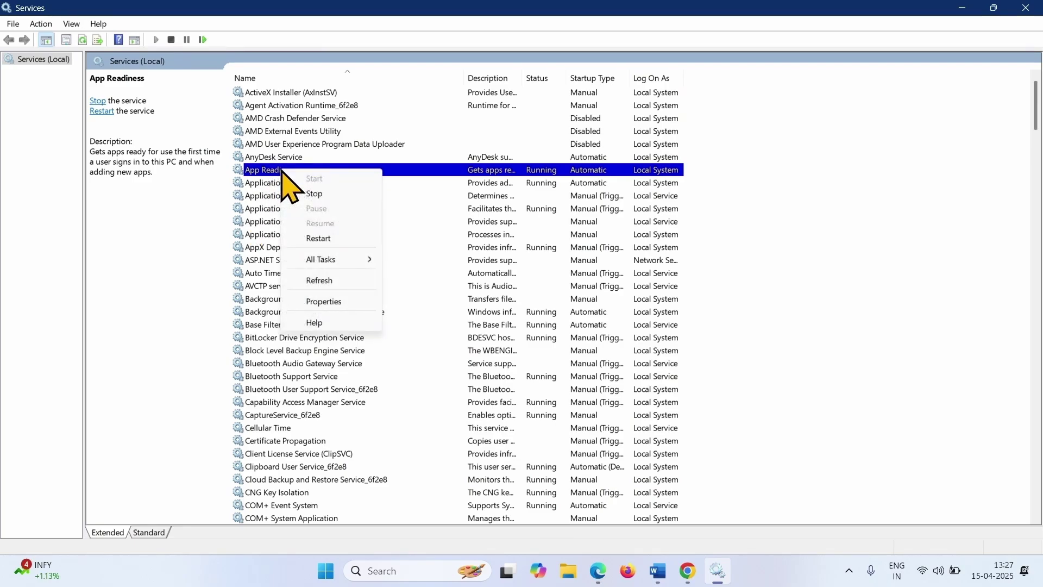
pyautogui.click(323, 242)
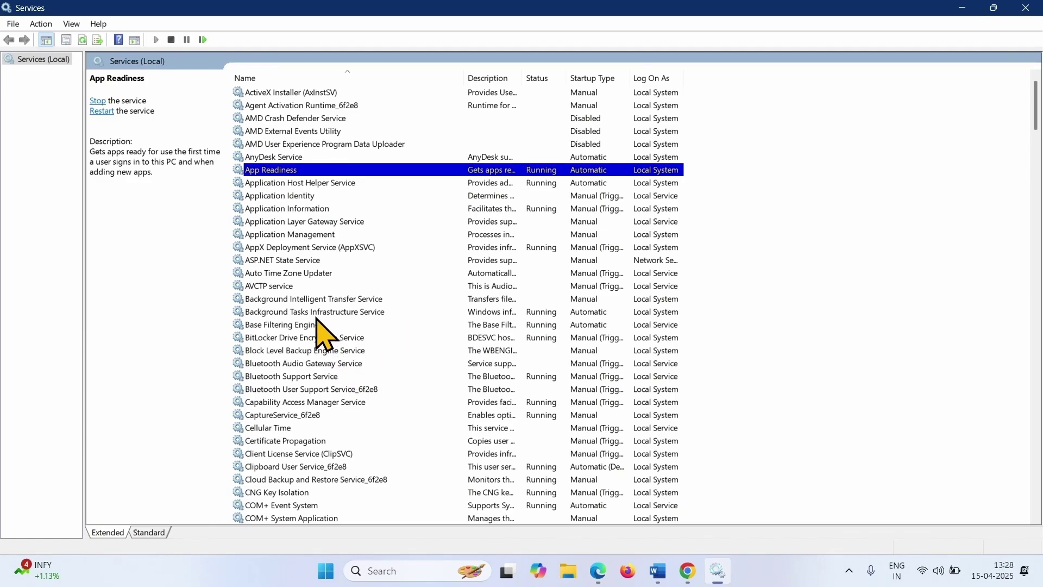
# - Open the properties of the Background Intelligent Transfer Service and set its startup type to Automatic
pyautogui.click(319, 301)
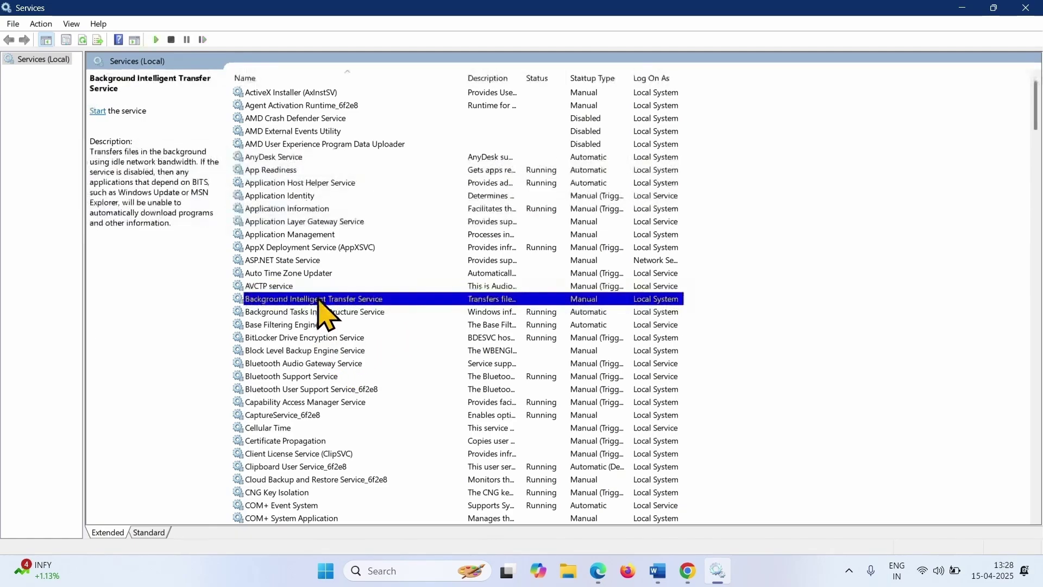
pyautogui.rightClick(321, 300)
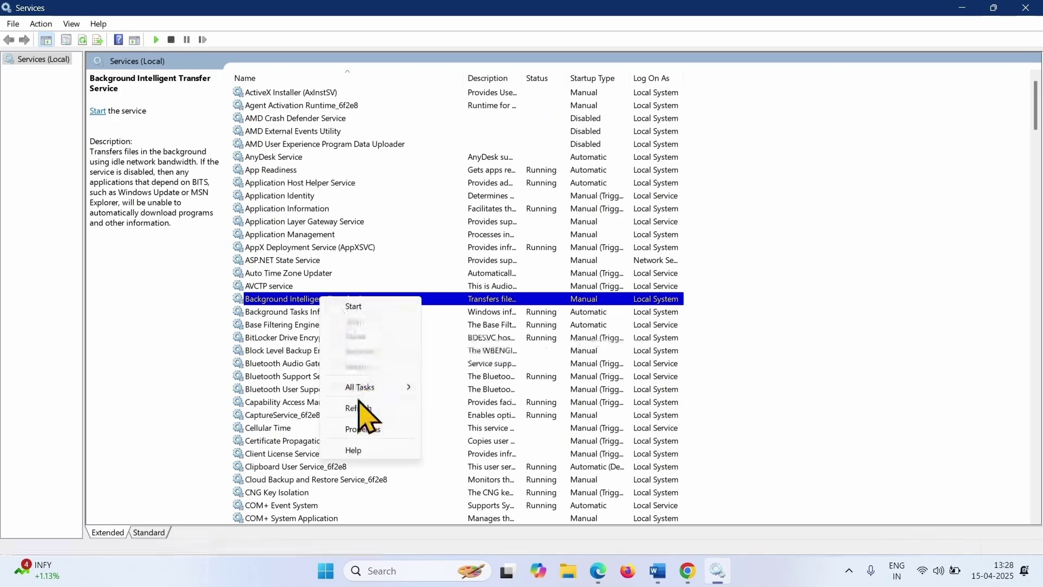
pyautogui.click(363, 430)
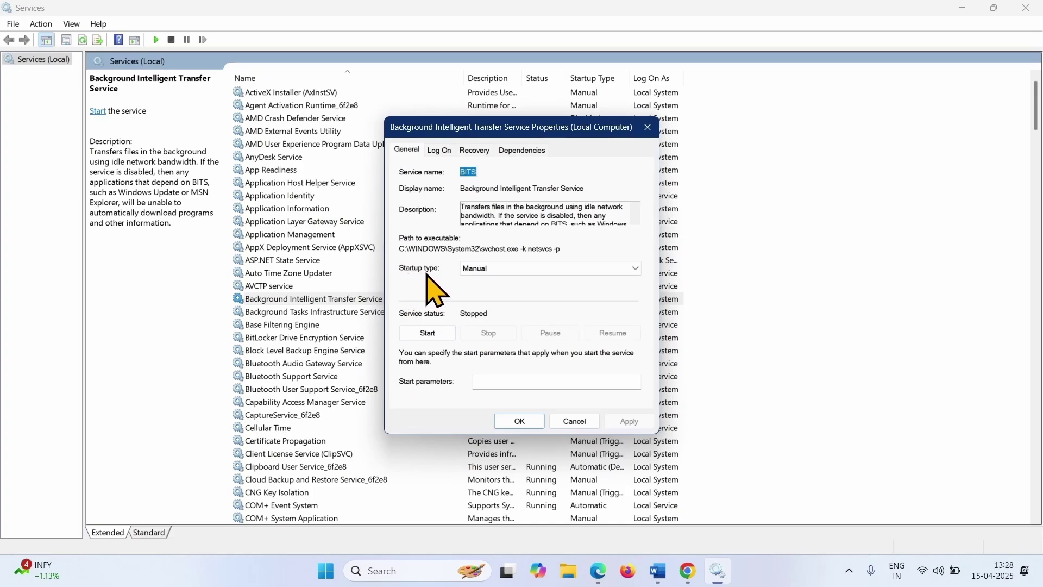
pyautogui.click(506, 268)
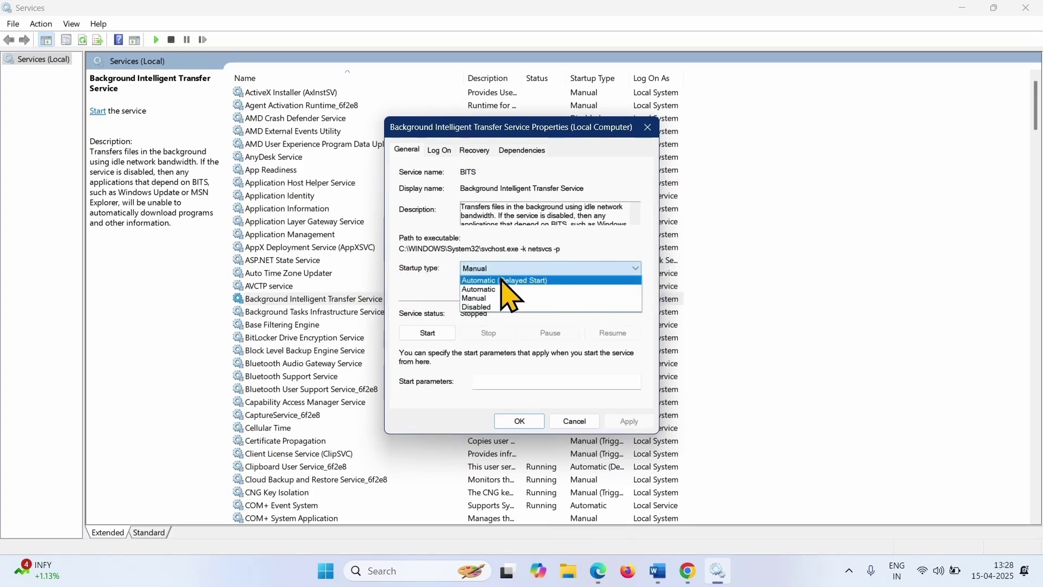
pyautogui.click(496, 289)
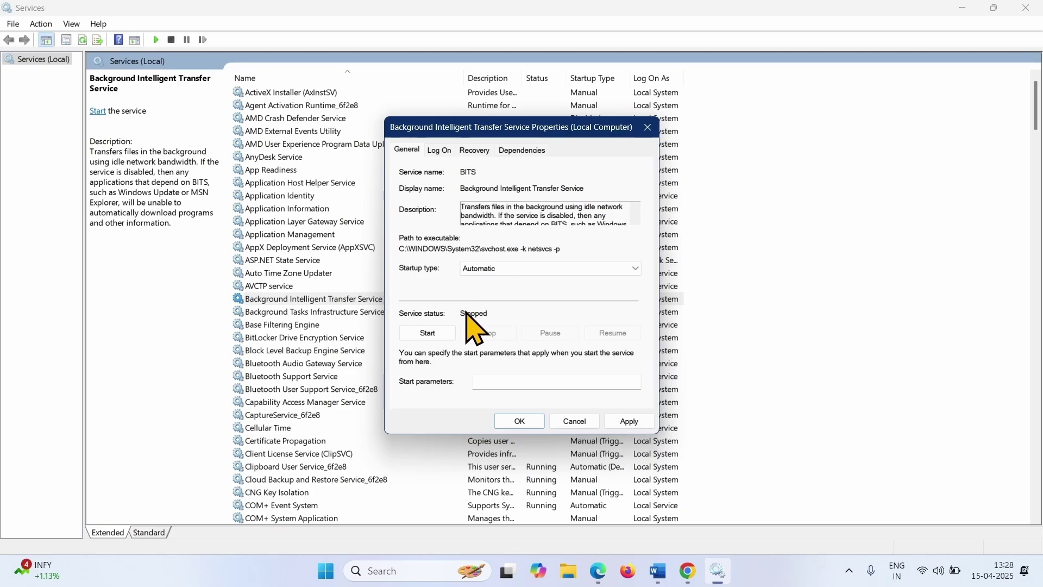
# - Start the Background Intelligent Transfer Service, save its properties, and restart the service from the services list
pyautogui.click(421, 334)
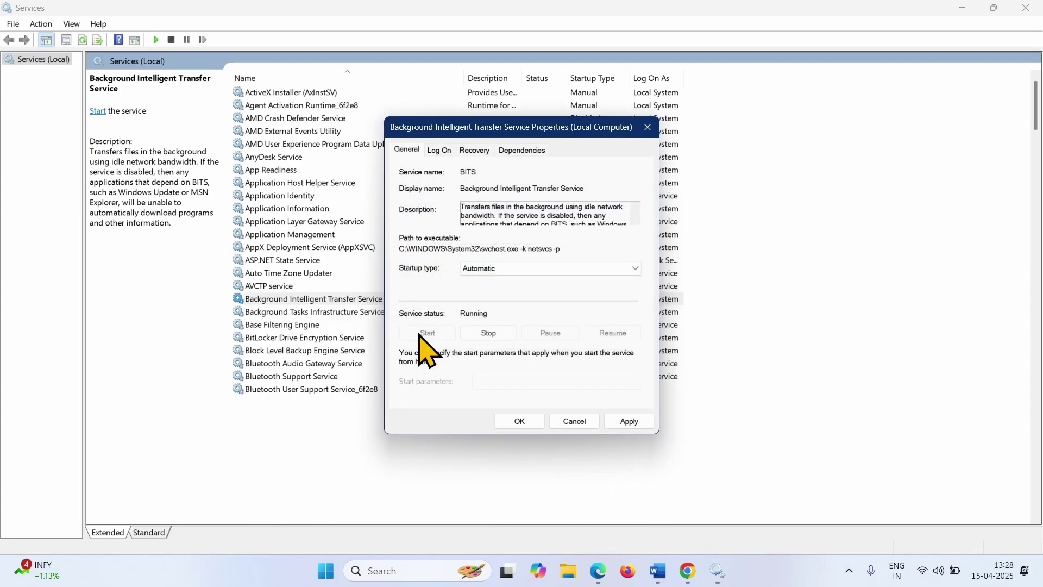
pyautogui.click(630, 422)
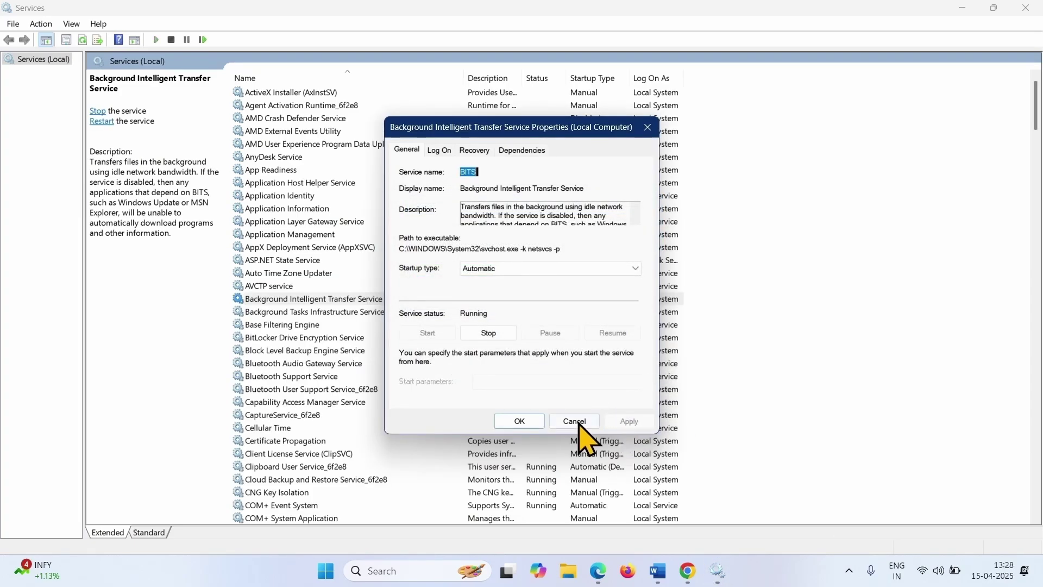
pyautogui.click(519, 422)
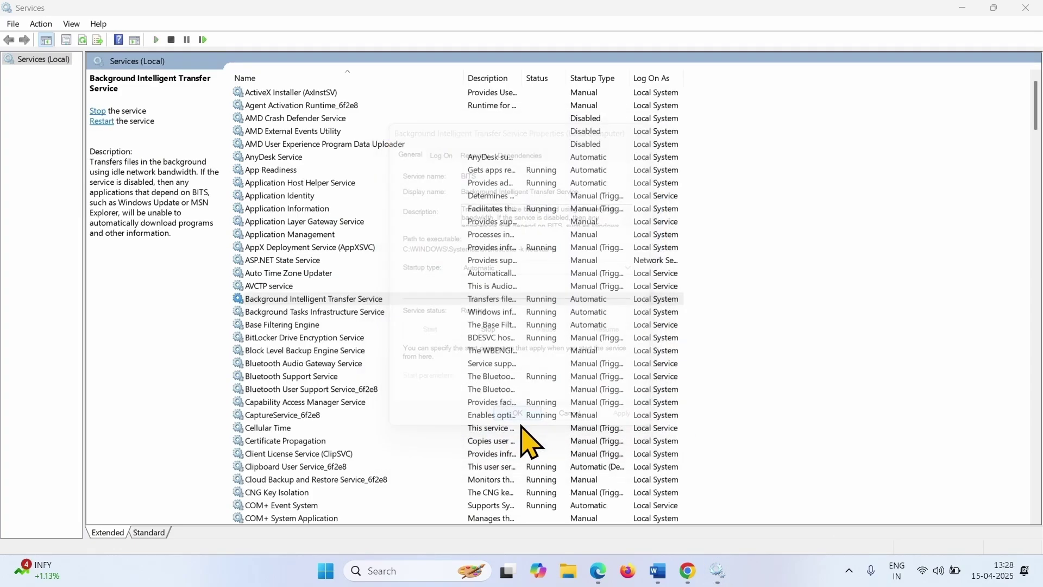
pyautogui.rightClick(305, 301)
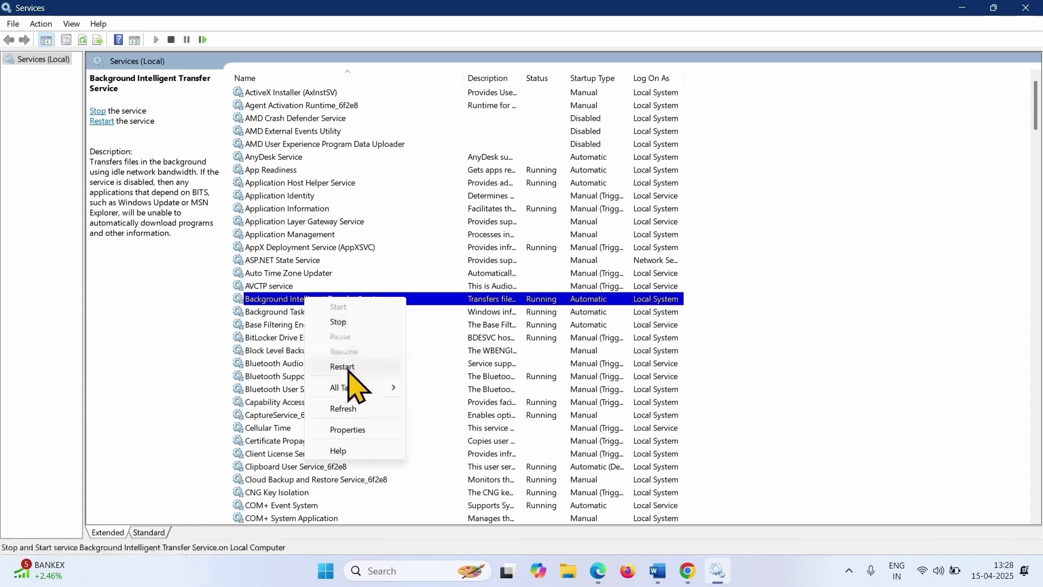
pyautogui.click(348, 368)
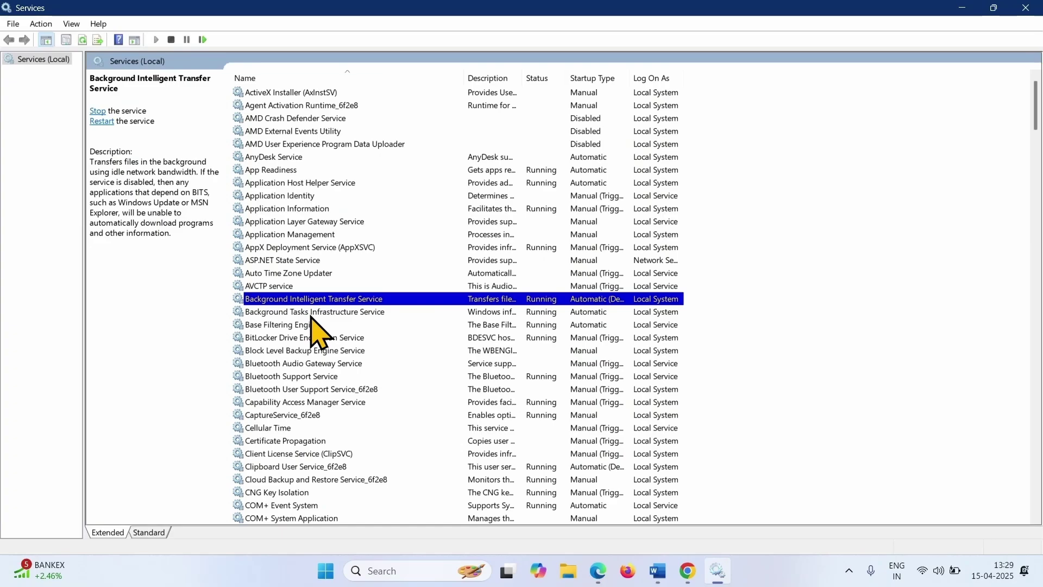
# - Open the properties of Cryptographic Services and set its startup type to Automatic
pyautogui.scroll(-11, 320, 358)
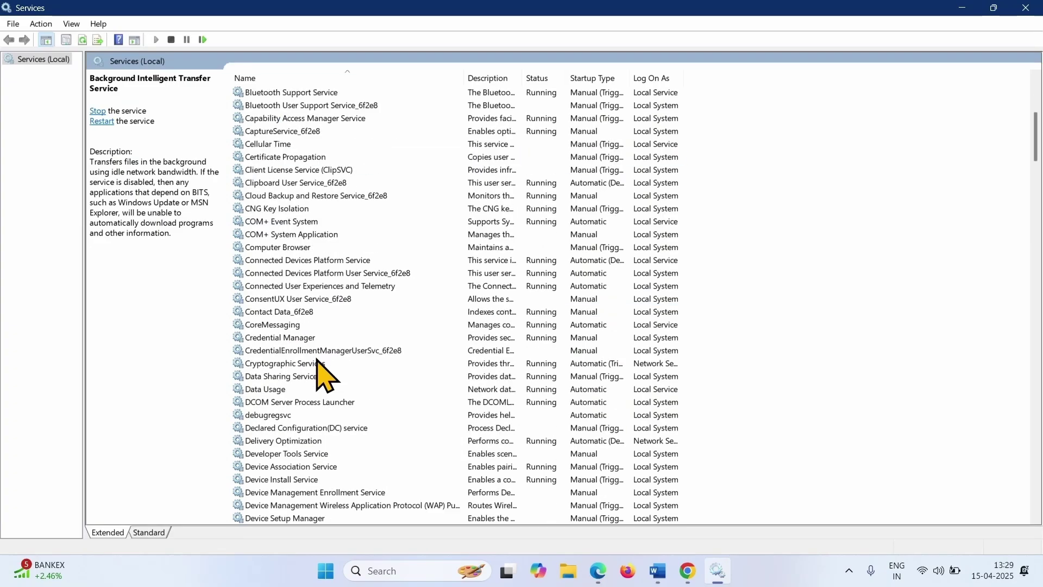
pyautogui.click(293, 222)
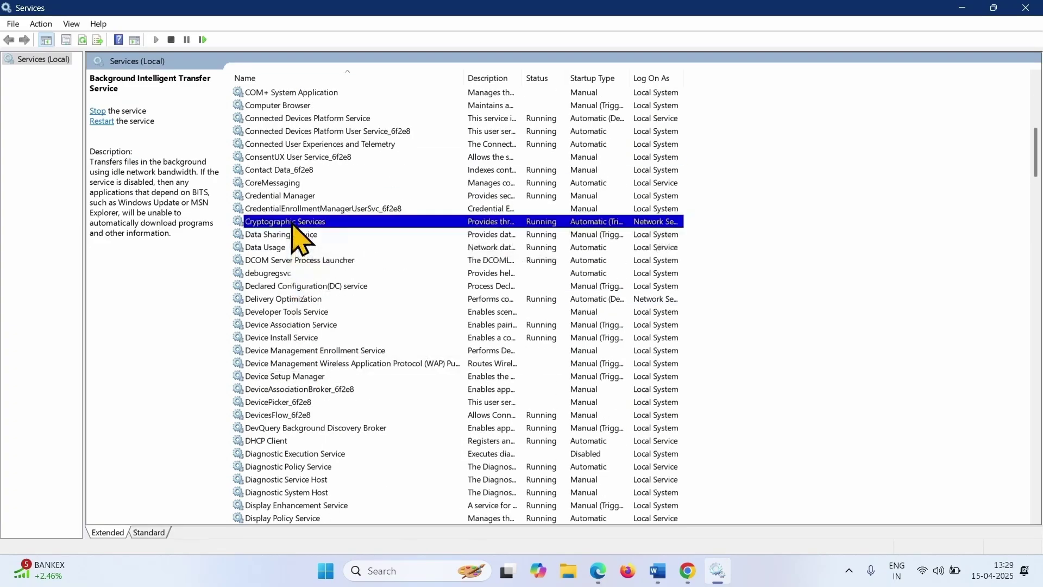
pyautogui.rightClick(292, 223)
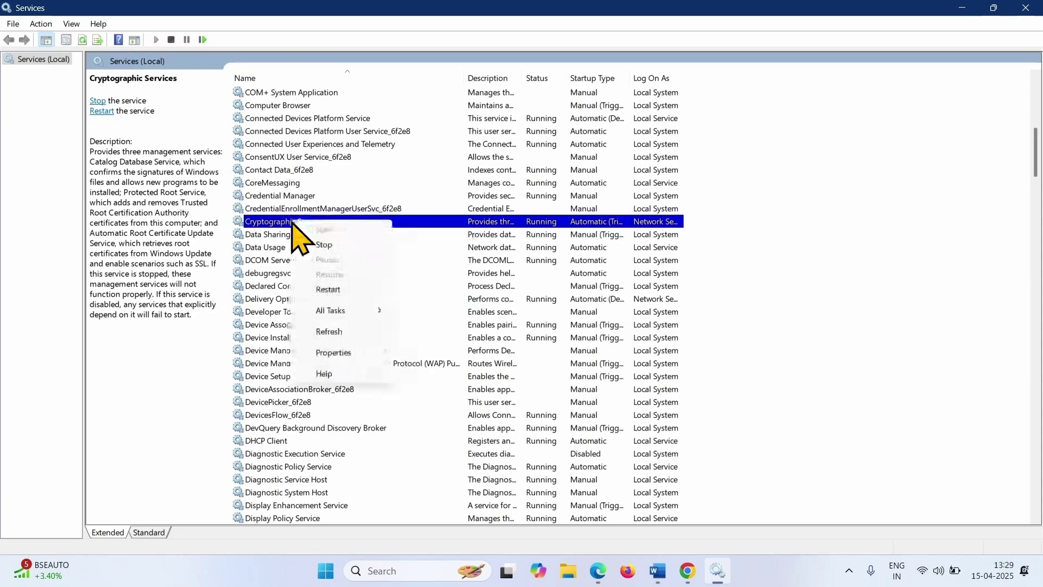
pyautogui.click(333, 352)
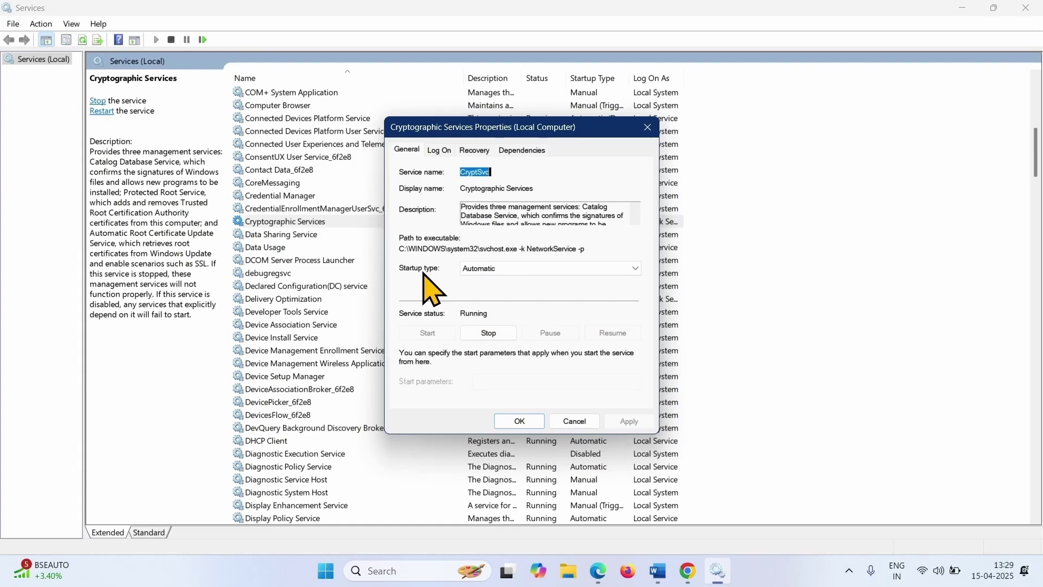
pyautogui.click(512, 267)
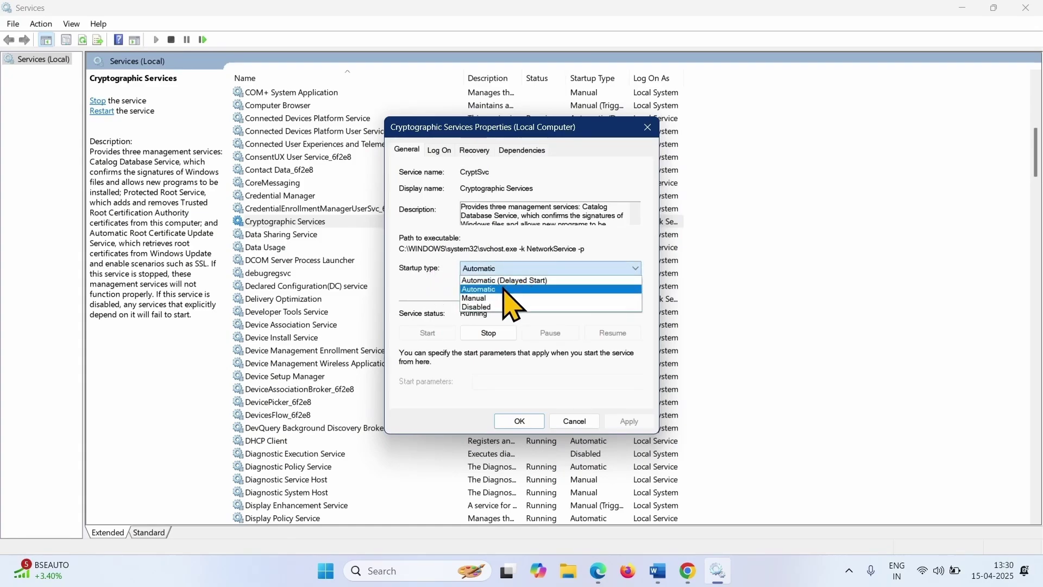
pyautogui.click(514, 288)
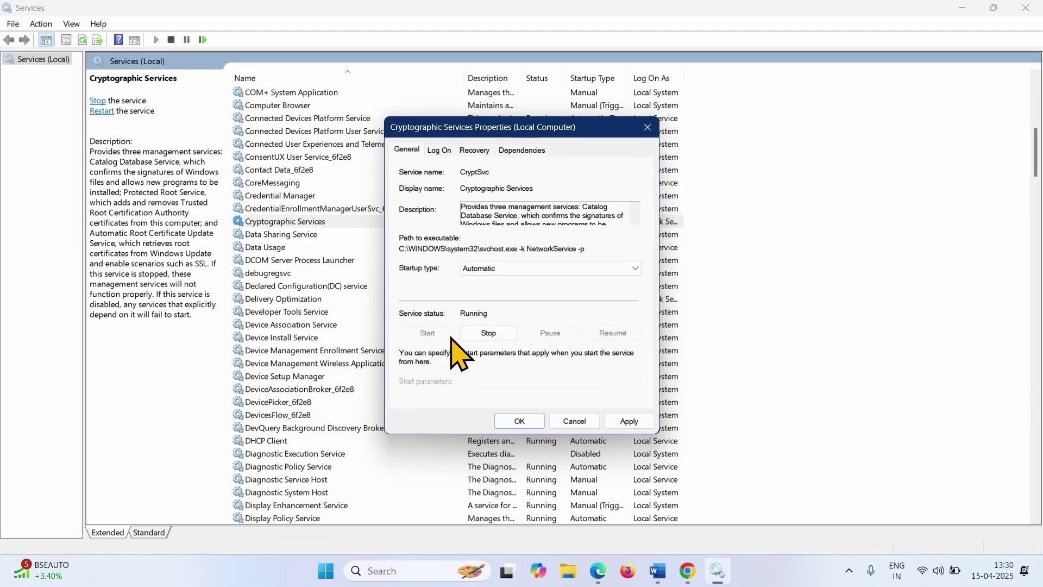
# - Save the Cryptographic Services properties and restart the service from the services list
pyautogui.click(622, 422)
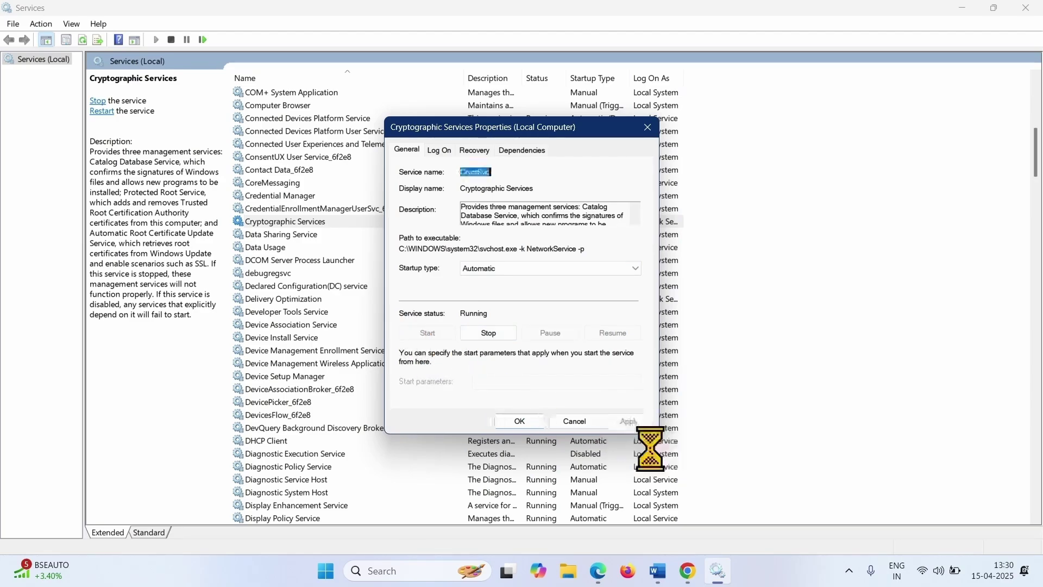
pyautogui.click(519, 422)
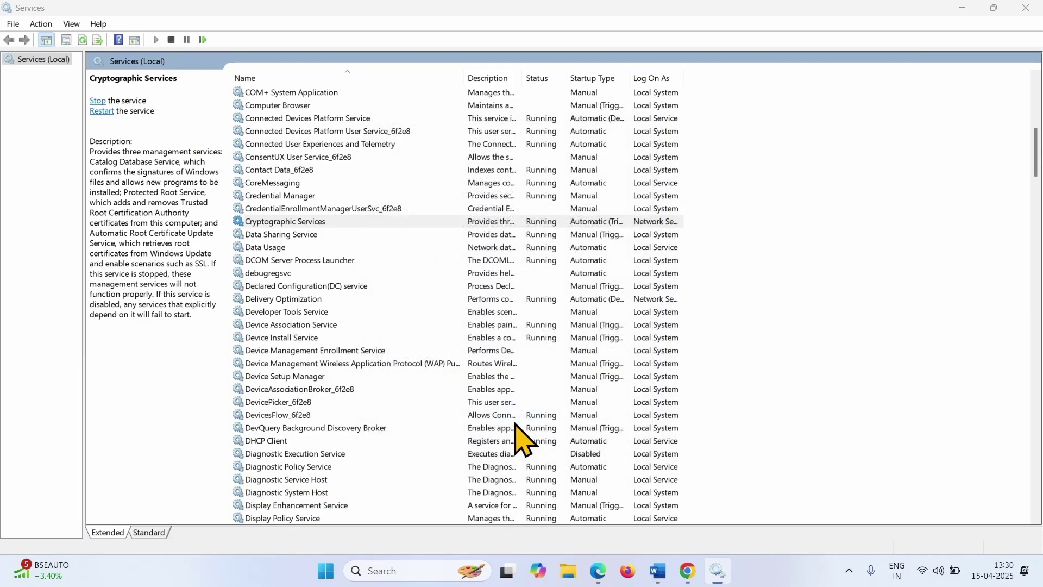
pyautogui.rightClick(291, 224)
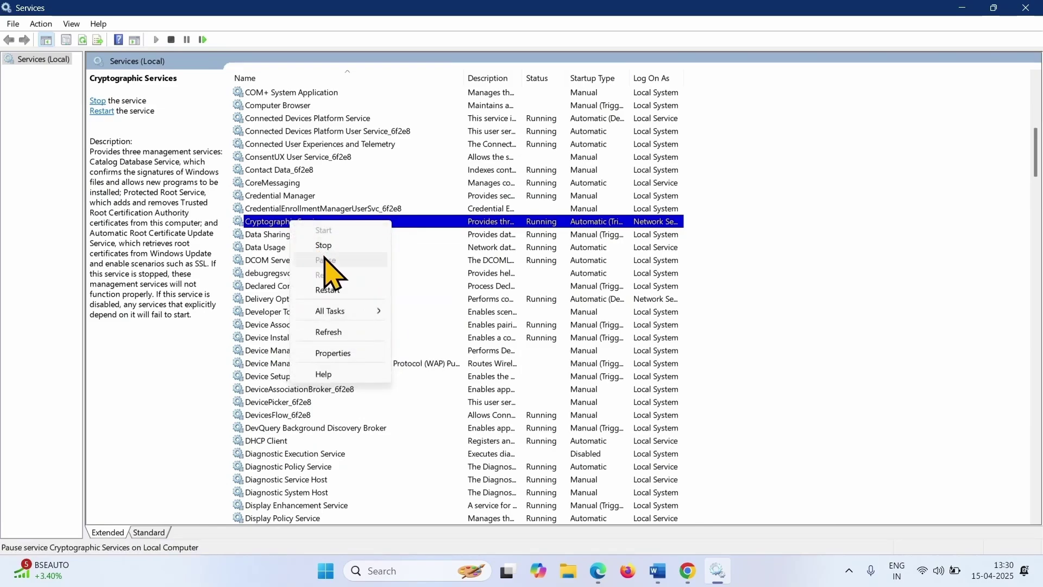
pyautogui.click(328, 290)
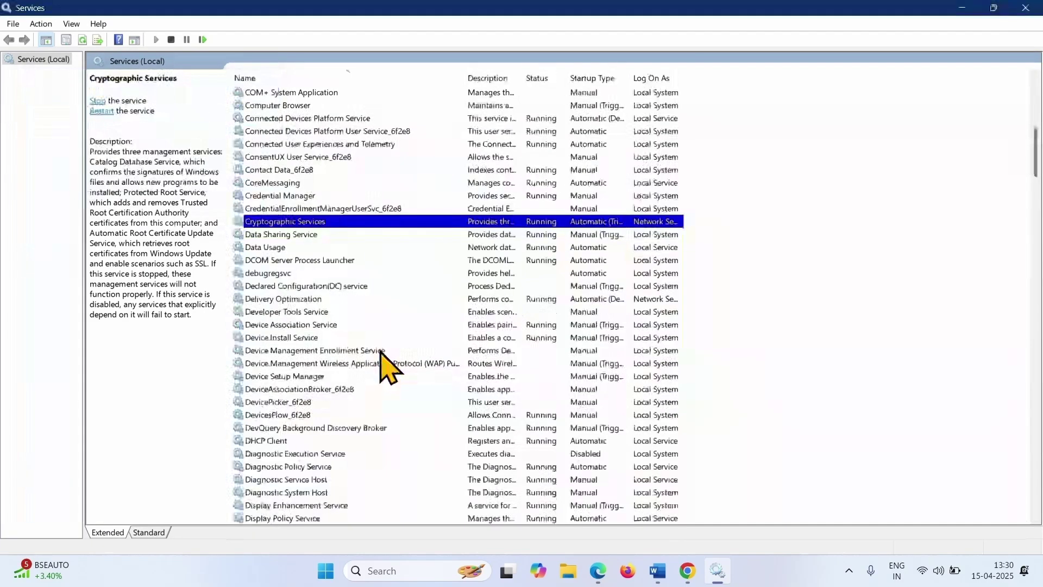
# - Open the properties of the Windows Update service and set its startup type to Automatic
pyautogui.scroll(-4, 386, 366)
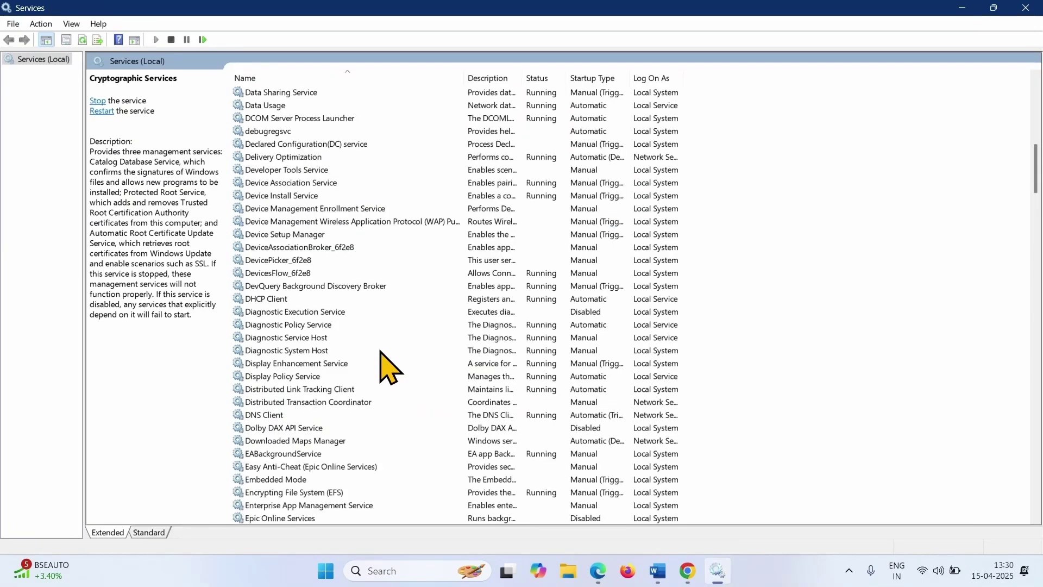
pyautogui.scroll(-20, 387, 348)
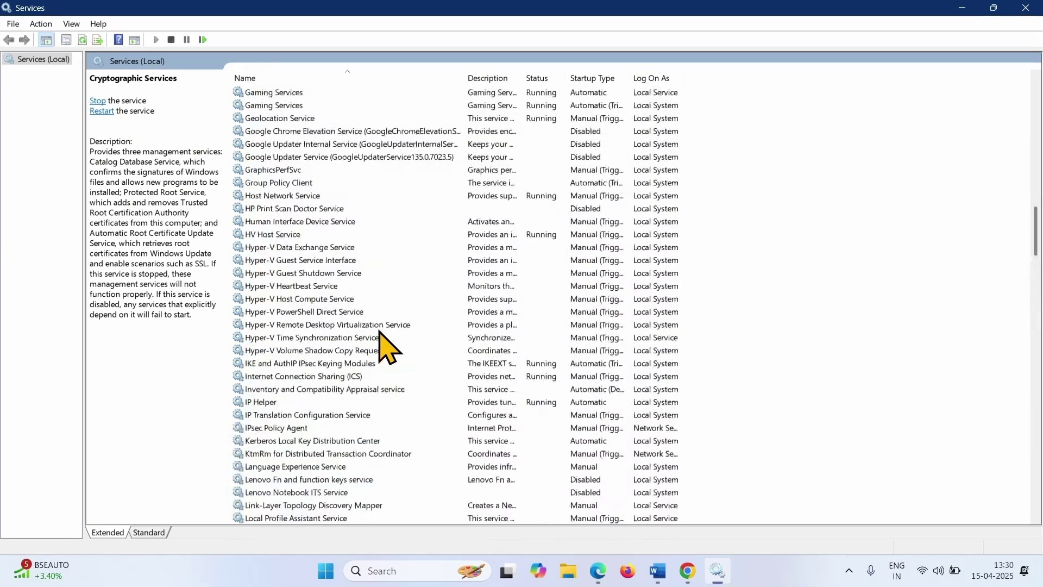
pyautogui.scroll(-18, 387, 348)
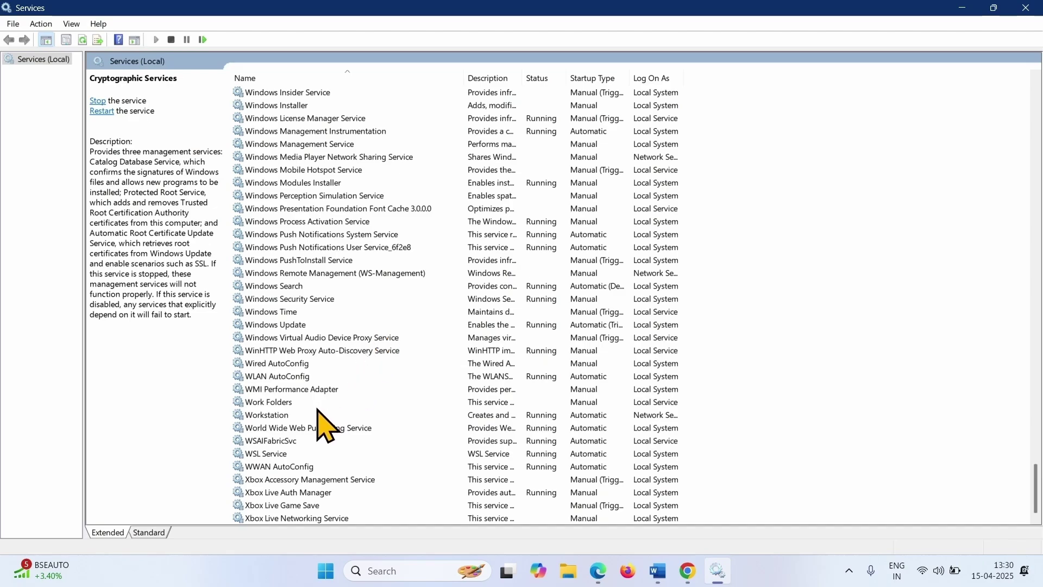
pyautogui.click(287, 329)
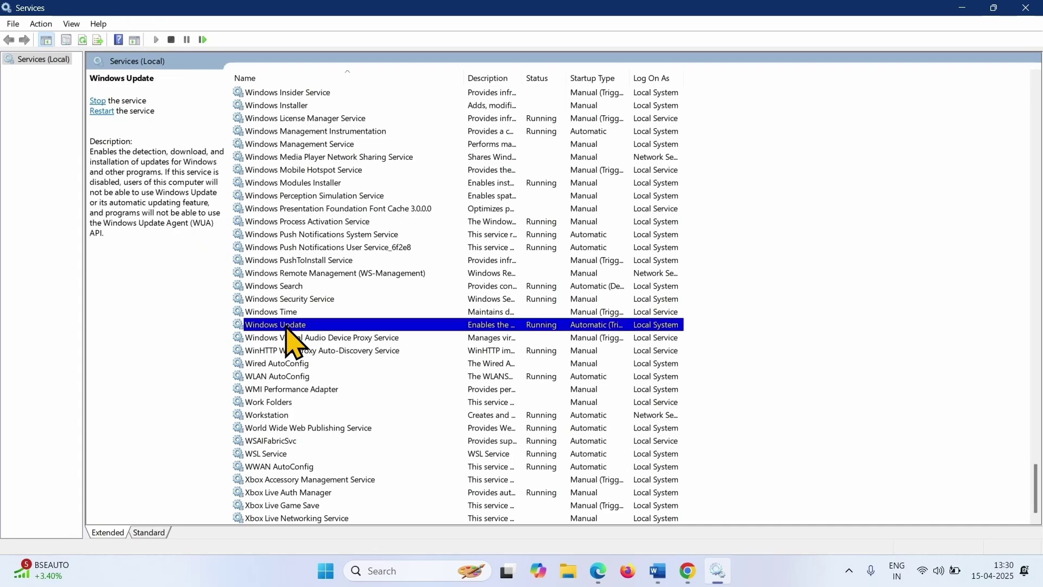
pyautogui.rightClick(287, 328)
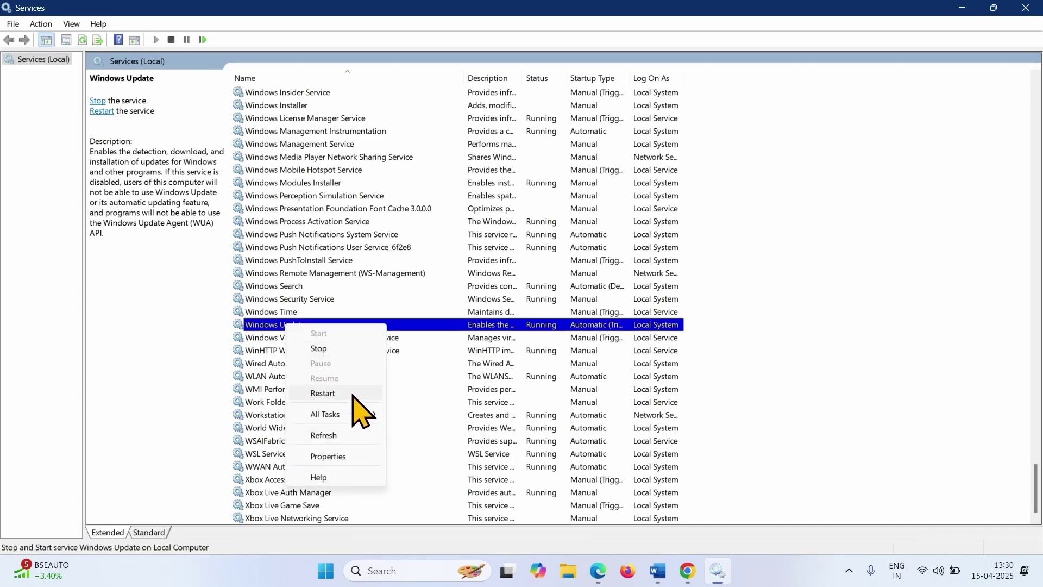
pyautogui.click(351, 457)
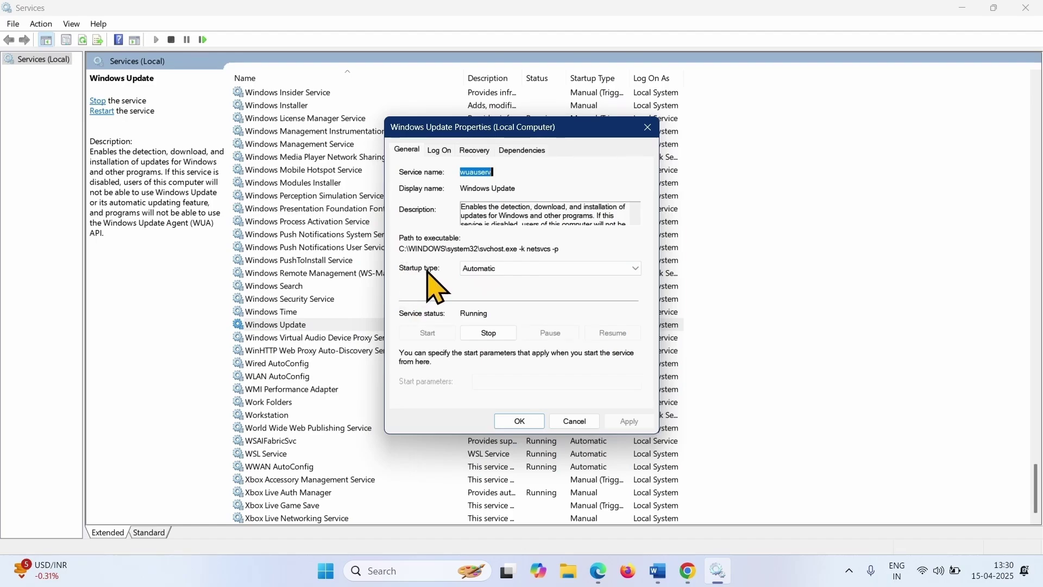
pyautogui.click(485, 273)
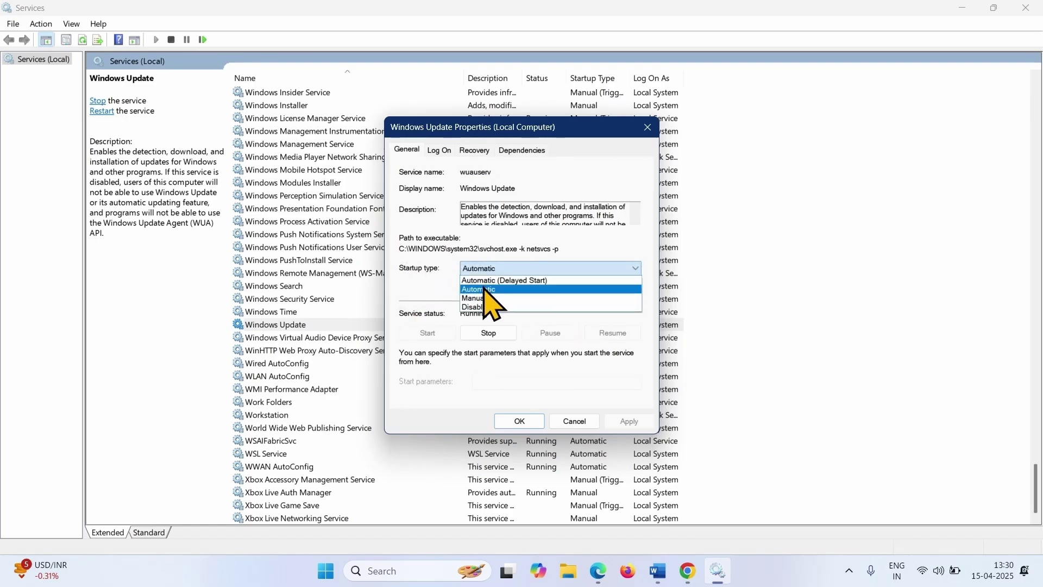
pyautogui.click(483, 290)
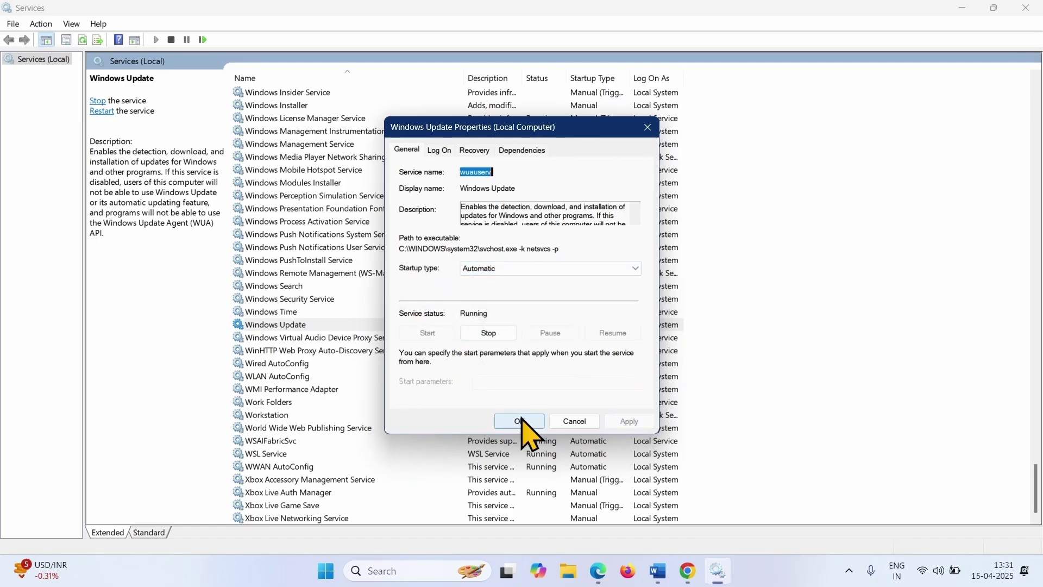
# - Save the Windows Update service properties and restart the service, closing the Services window when done
pyautogui.click(478, 330)
pyautogui.click(511, 422)
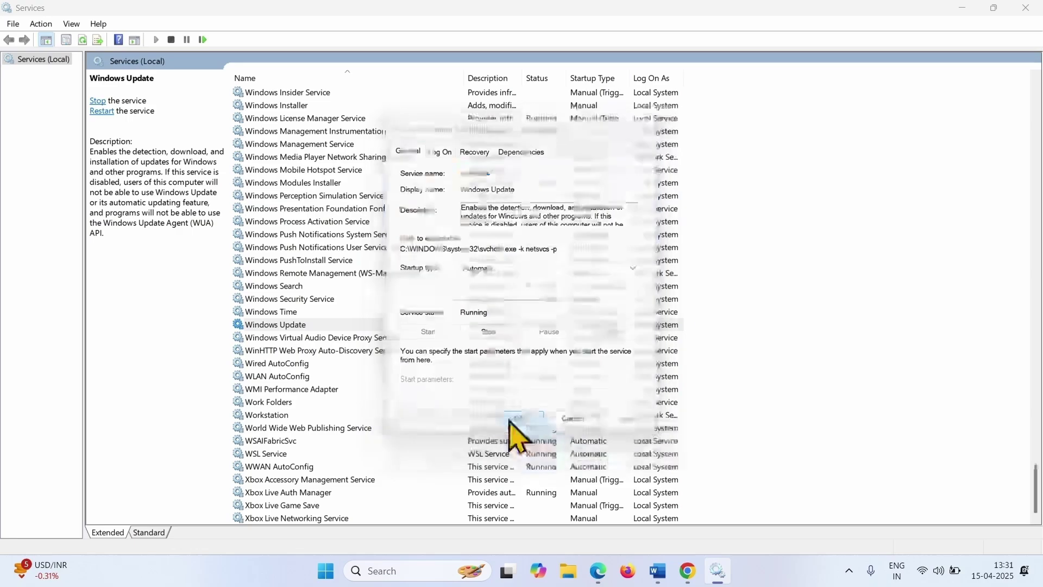
pyautogui.rightClick(290, 325)
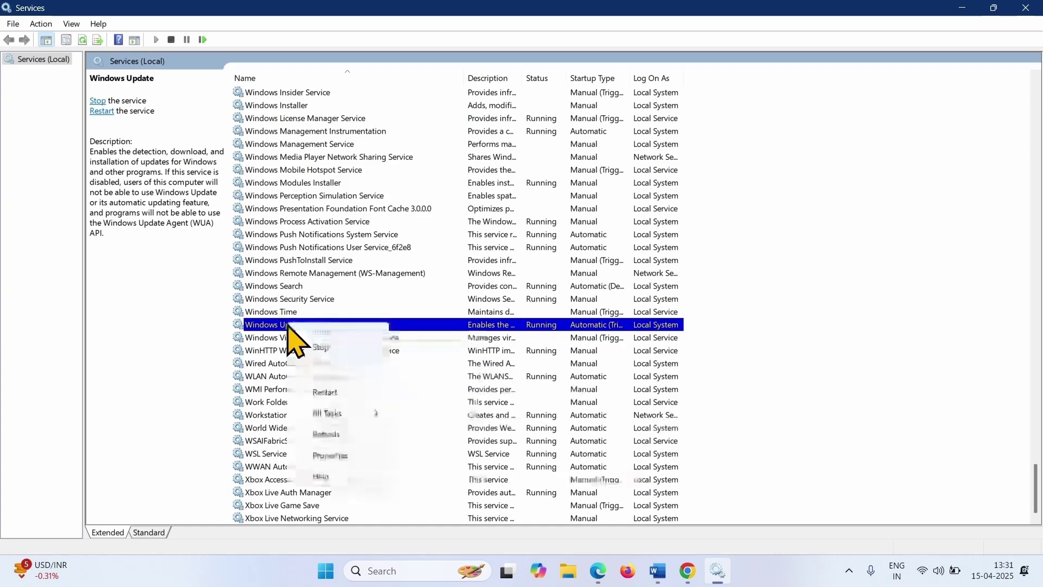
pyautogui.click(325, 393)
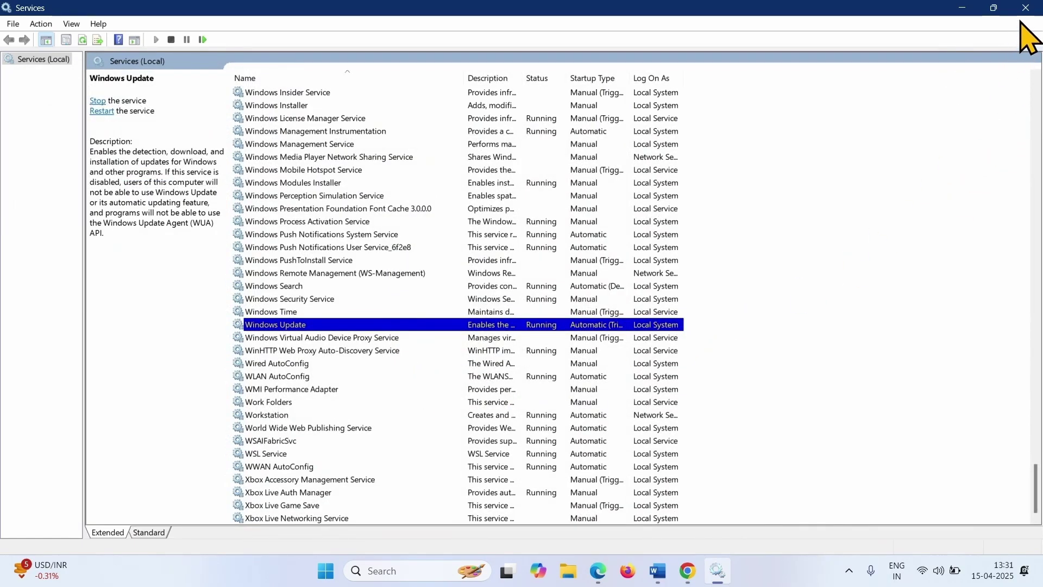
pyautogui.click(1025, 8)
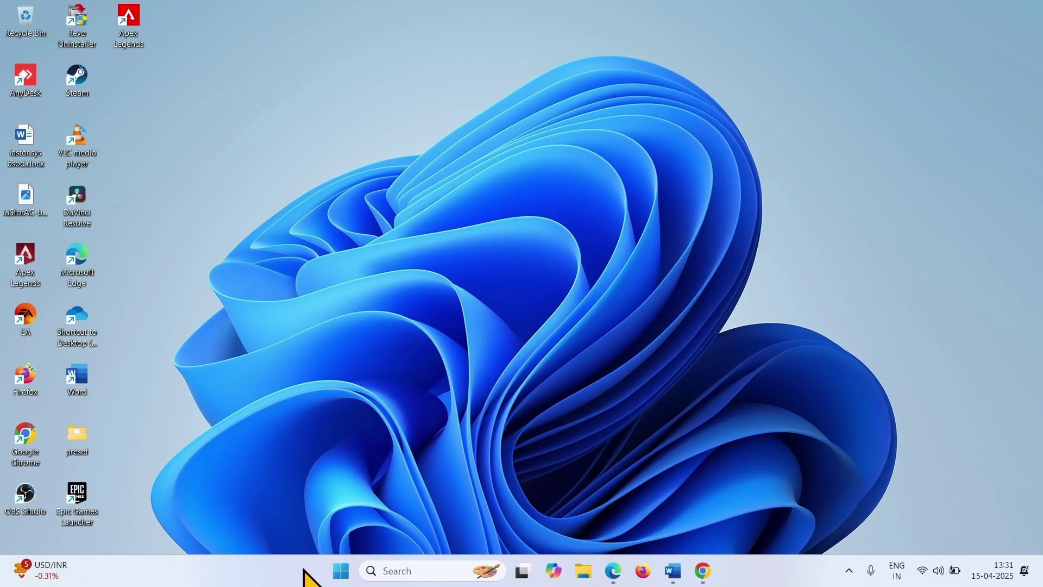
# - Check for updates on the Windows Update page of Settings, closing Settings once the check is complete
pyautogui.click(339, 571)
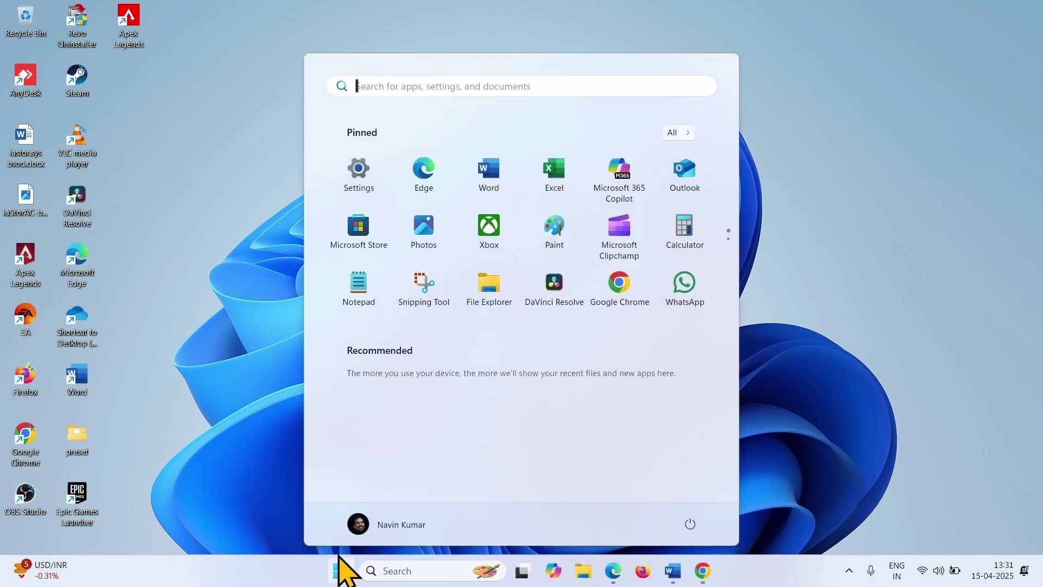
pyautogui.click(377, 179)
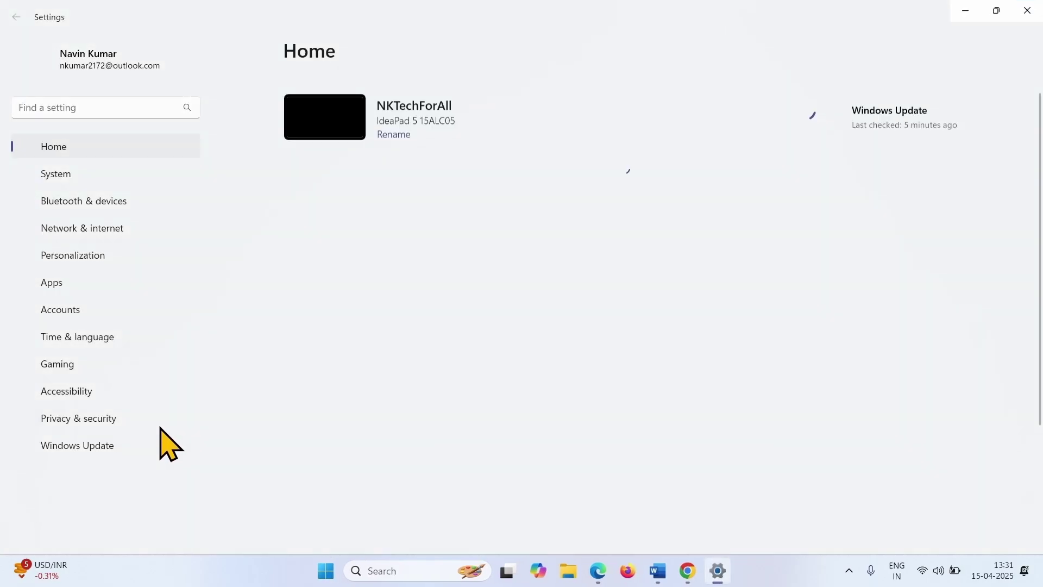
pyautogui.click(67, 446)
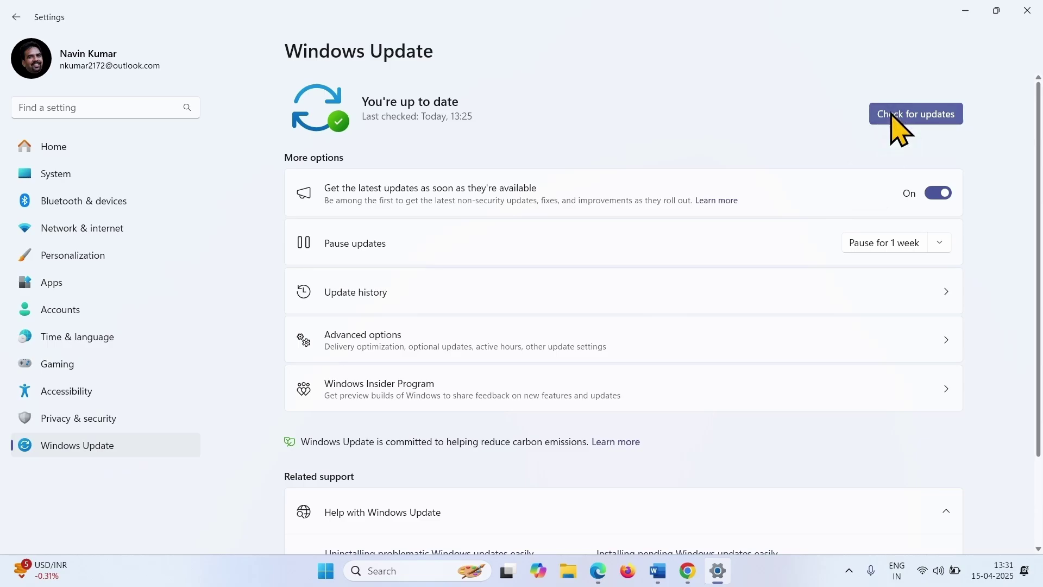
pyautogui.click(894, 117)
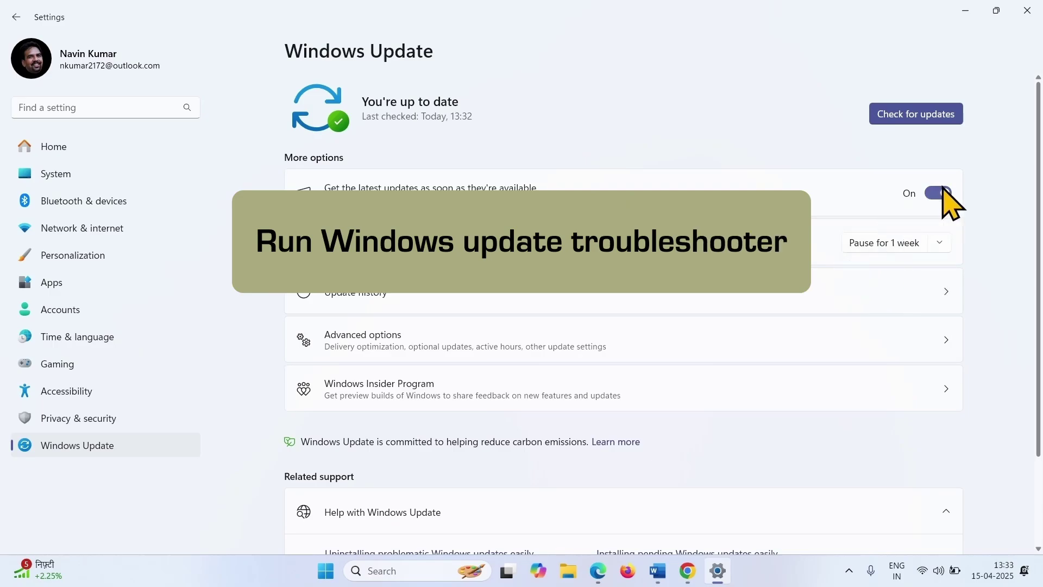
pyautogui.click(1031, 9)
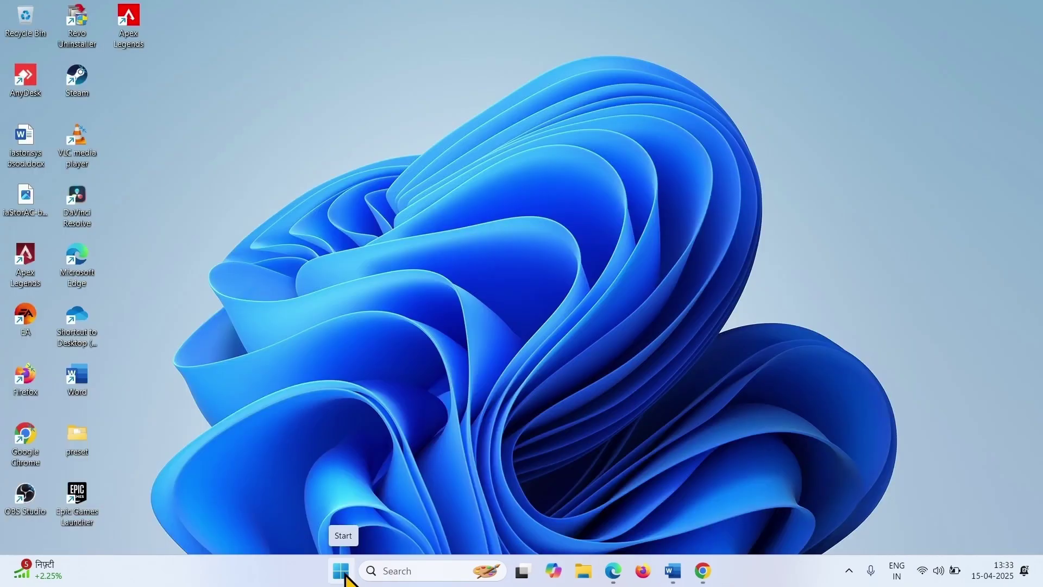
# - Open the list of other troubleshooters in the System troubleshooting settings
pyautogui.click(340, 575)
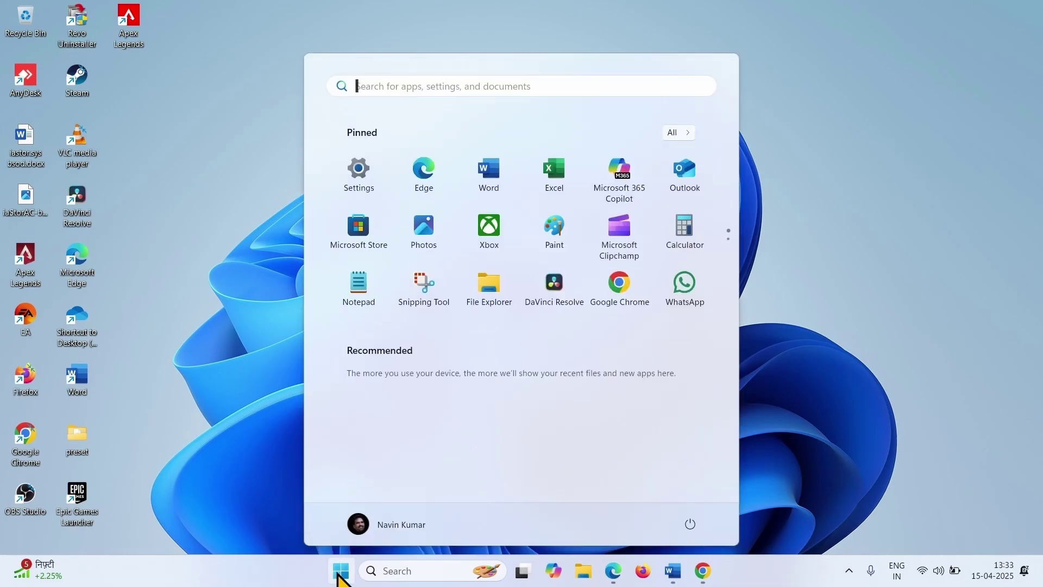
pyautogui.click(373, 176)
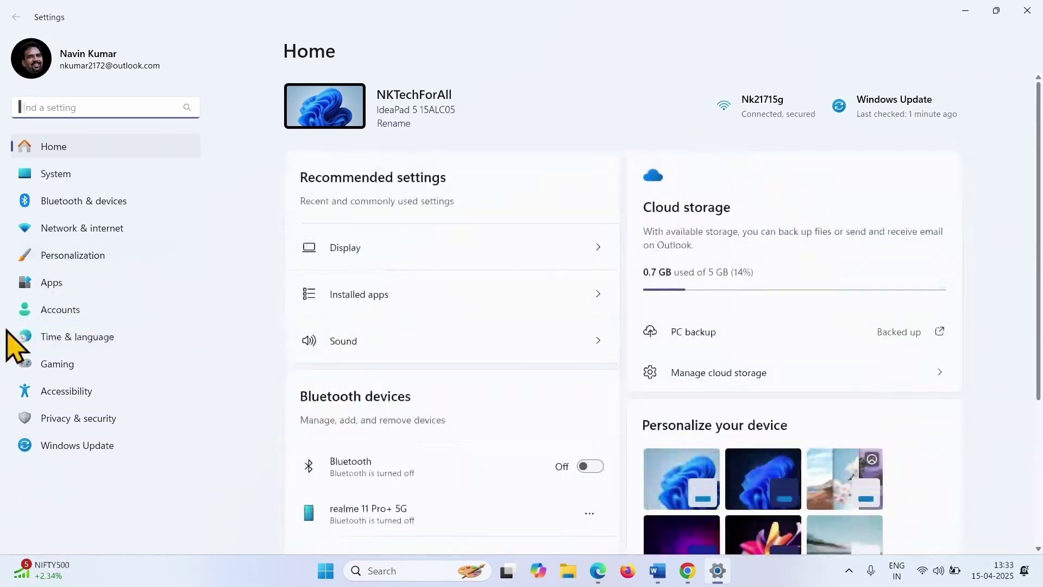
pyautogui.click(60, 176)
pyautogui.scroll(-10, 450, 414)
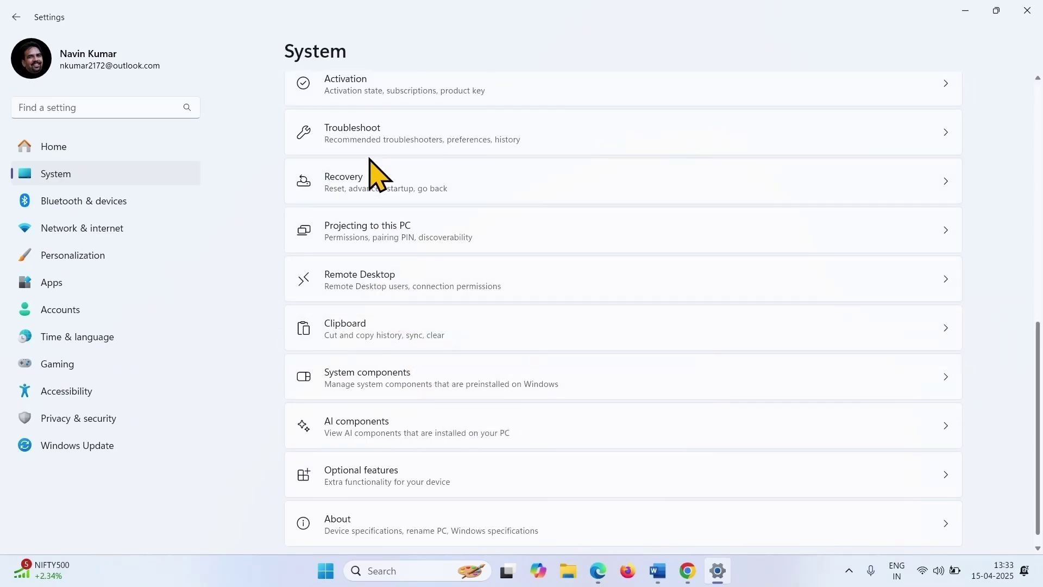
pyautogui.click(373, 144)
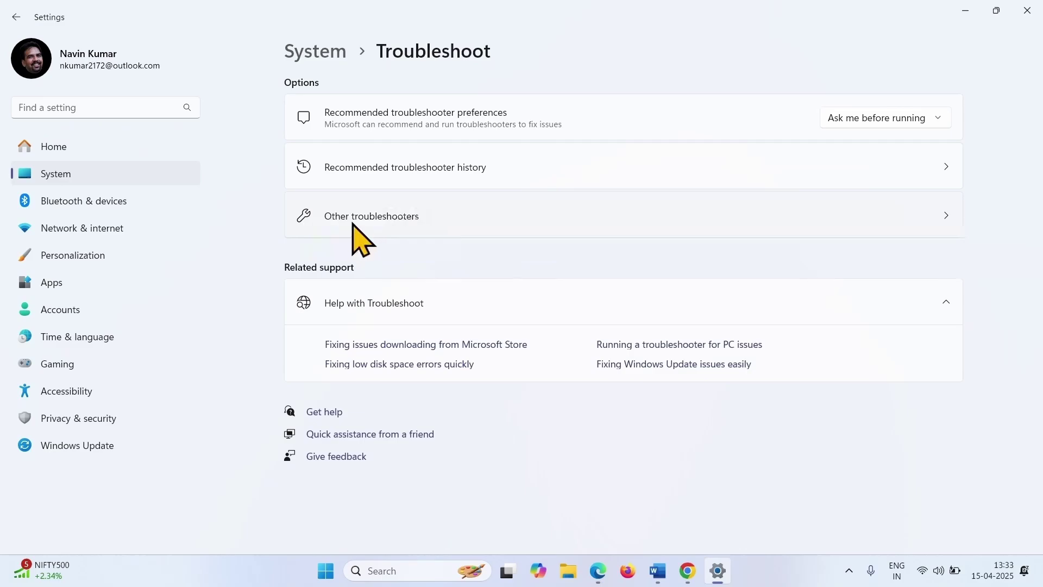
pyautogui.click(371, 226)
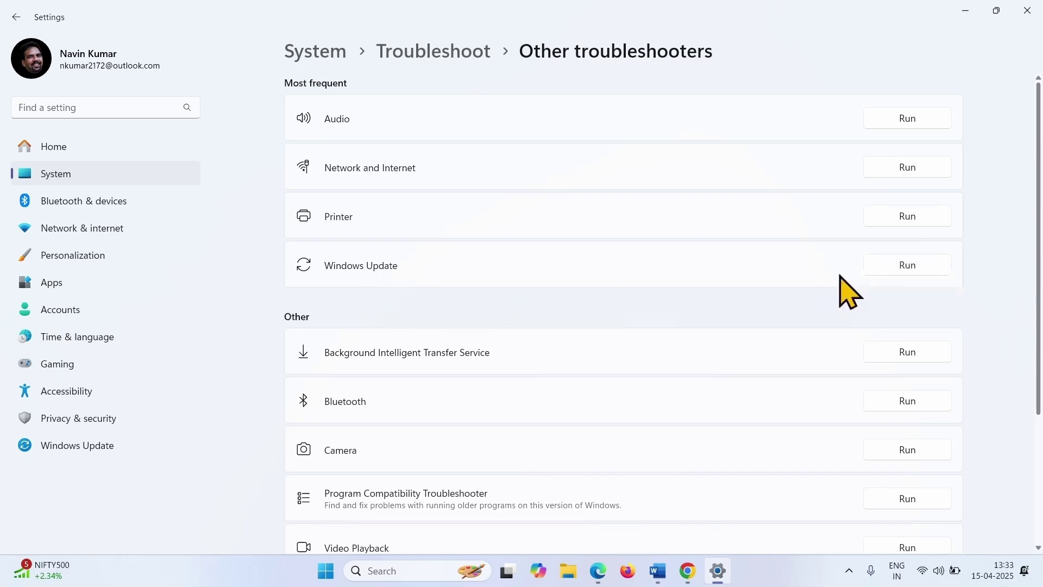
# - Run the Windows Update troubleshooter for "I can't download, install, or uninstall an update" and allow the automated diagnostic
pyautogui.click(908, 265)
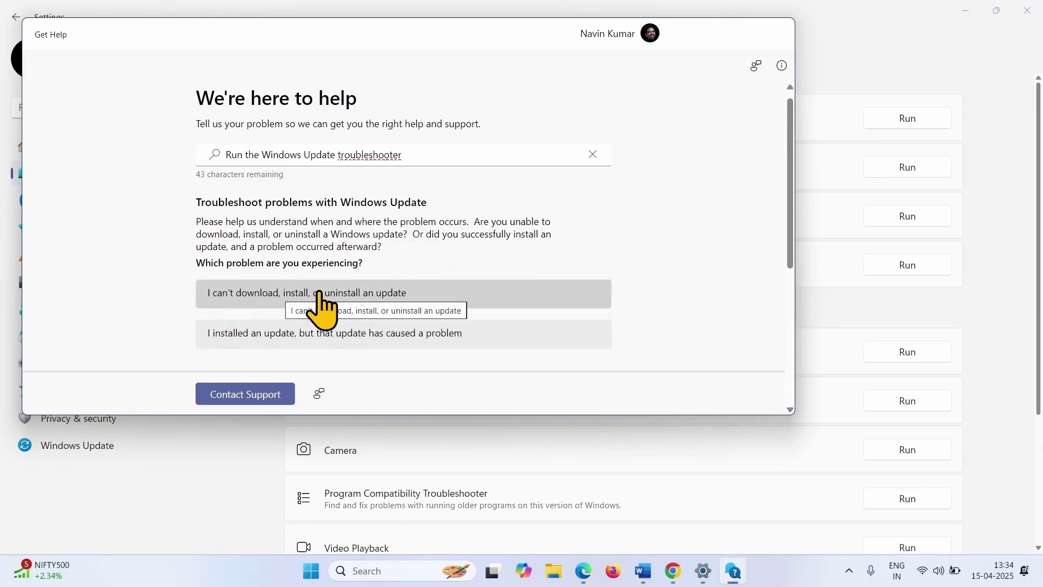
pyautogui.click(395, 300)
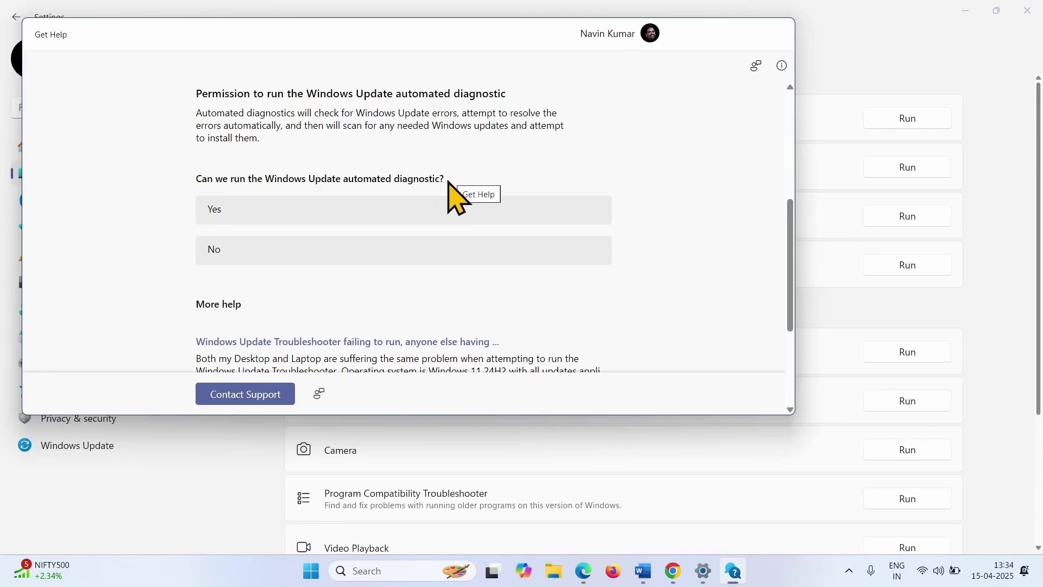
pyautogui.click(249, 231)
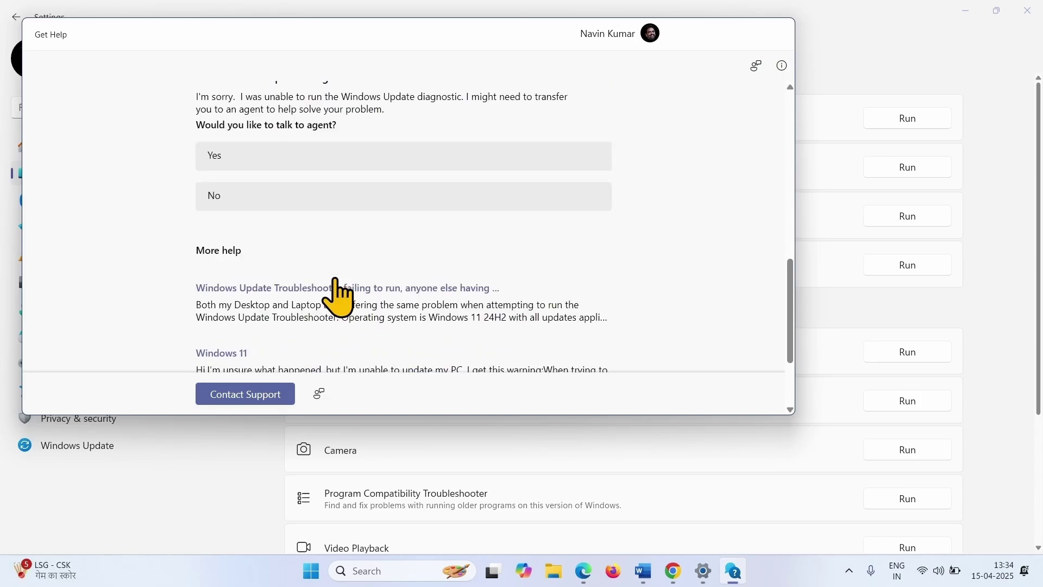
# - Review the Windows Update automated diagnostic results in Get Help
pyautogui.scroll(5, 342, 296)
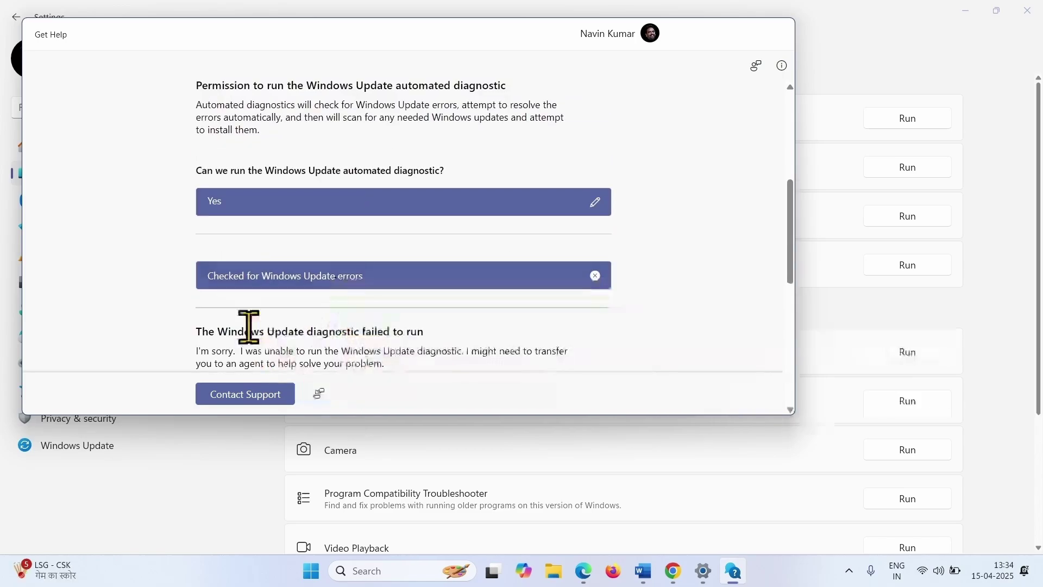
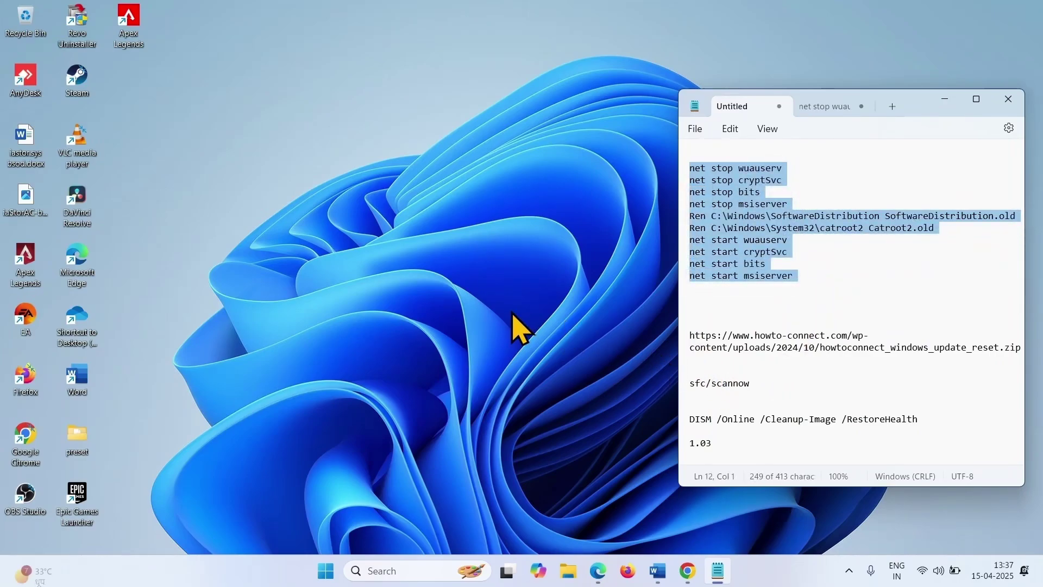
# - Copy the howtoconnect_windows_update_reset.zip download link from the Notepad notes
pyautogui.click(733, 240)
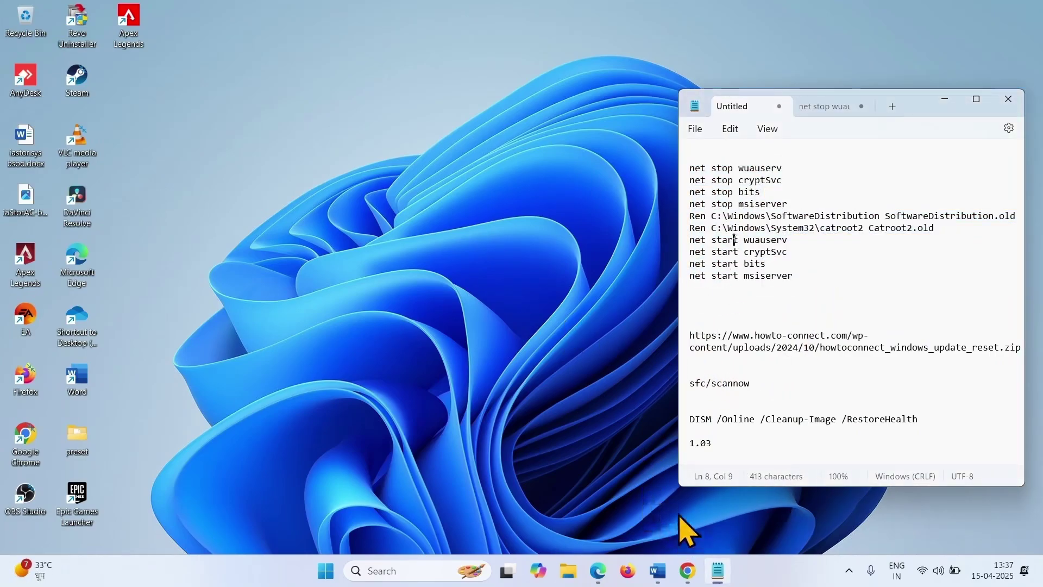
pyautogui.click(683, 337)
pyautogui.click(691, 334)
pyautogui.moveTo(693, 333); pyautogui.dragTo(1035, 345)
pyautogui.press('cmd+c')
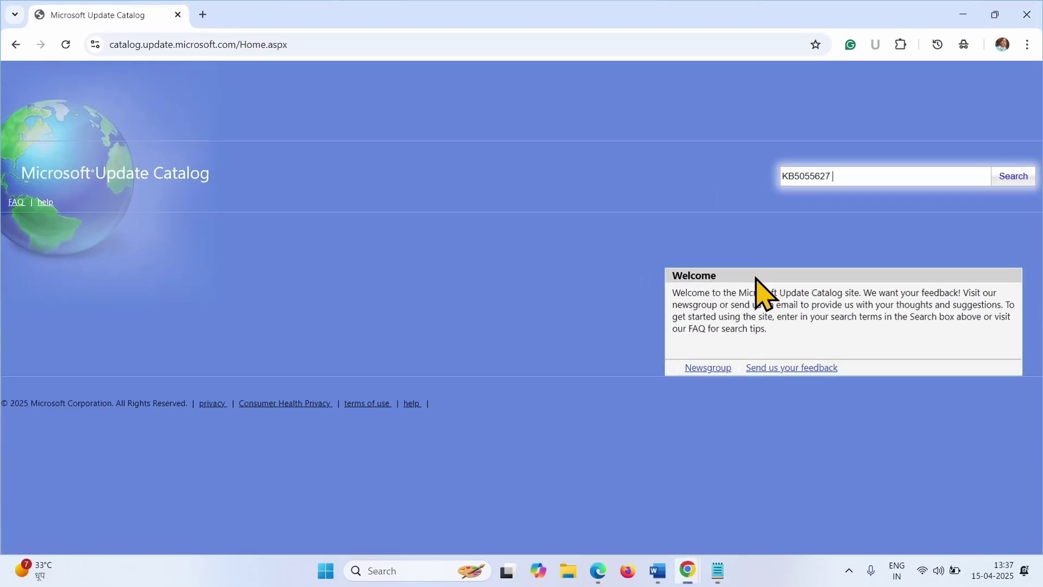
# - Switch to Chrome and download howtoconnect_windows_update_reset.zip by opening the copied link in a new tab
pyautogui.click(688, 571)
pyautogui.click(203, 14)
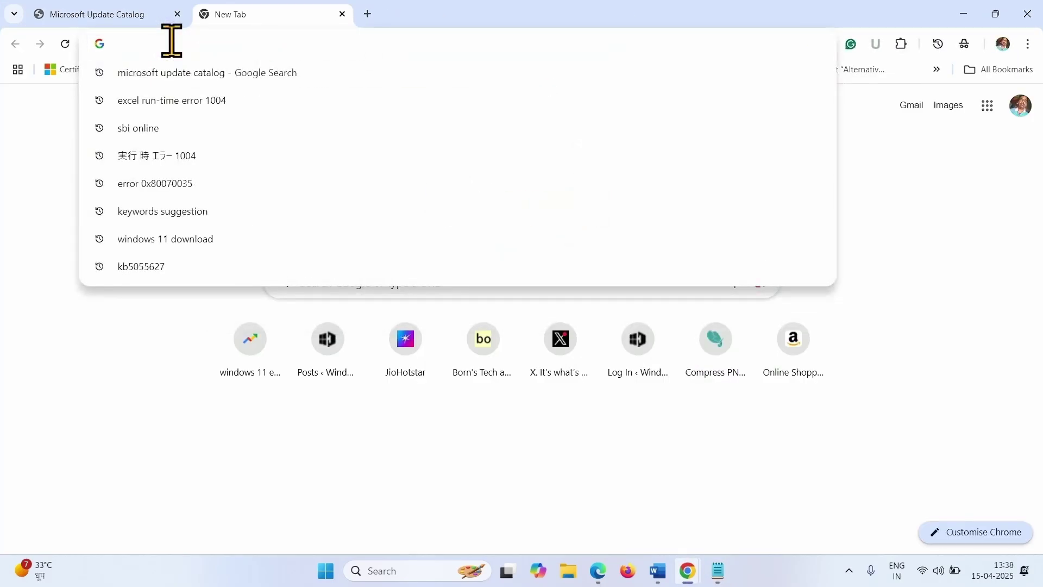
pyautogui.rightClick(171, 41)
pyautogui.click(247, 178)
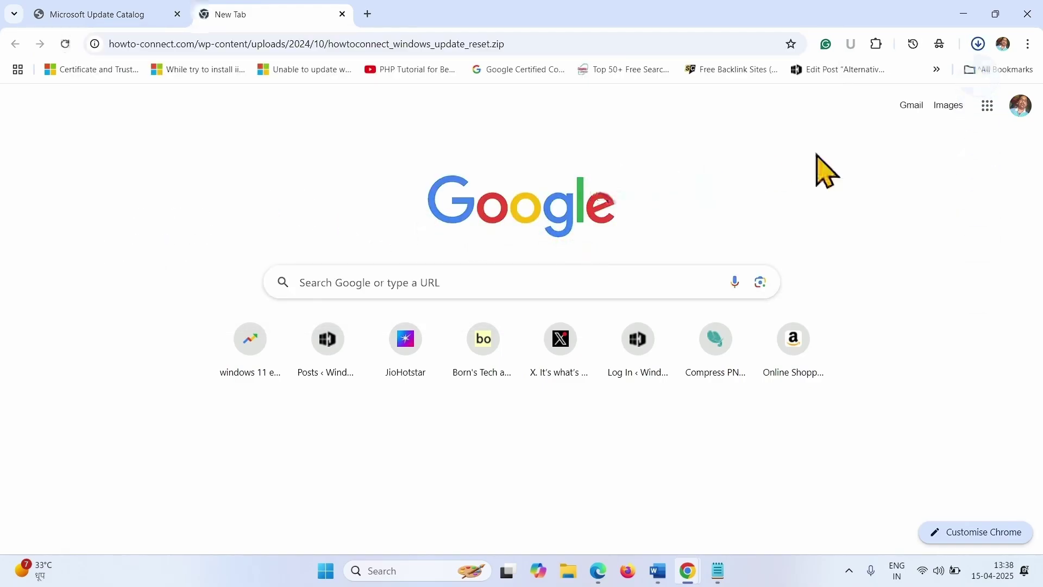
# - Show the downloaded howtoconnect_windows_update_reset.zip in its folder and extract it to the default location
pyautogui.click(977, 43)
pyautogui.moveTo(937, 86)
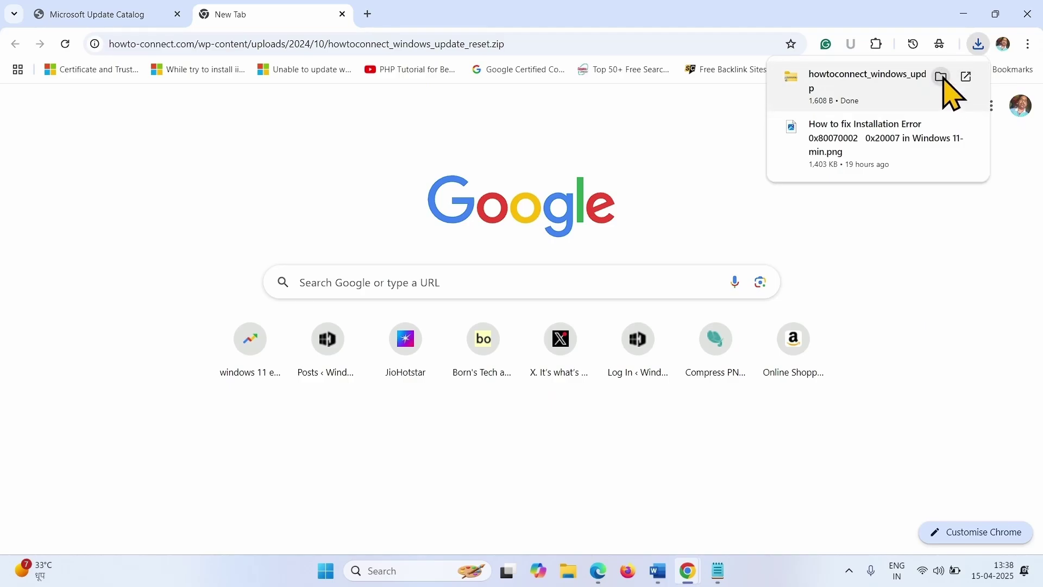
pyautogui.click(941, 77)
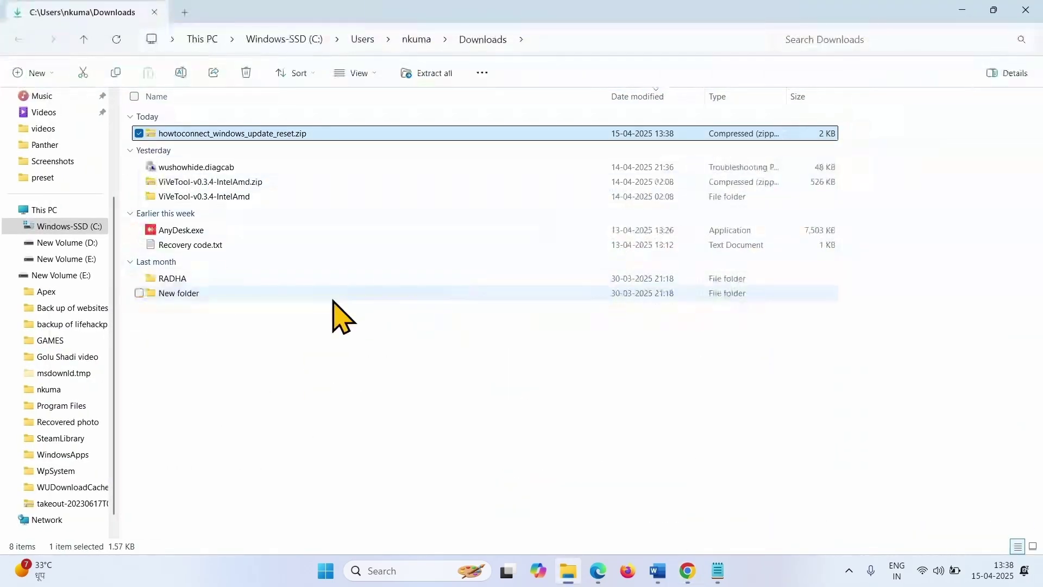
pyautogui.click(437, 72)
pyautogui.click(630, 422)
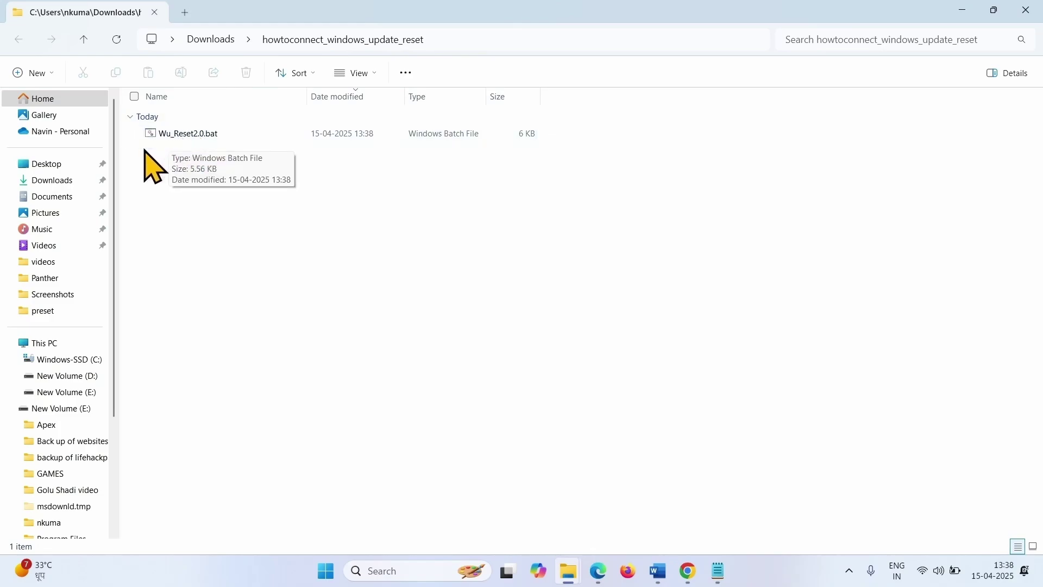
# - Run Wu_Reset2.0.bat as administrator and continue through the script's prompts until the update components reset finishes
pyautogui.rightClick(193, 137)
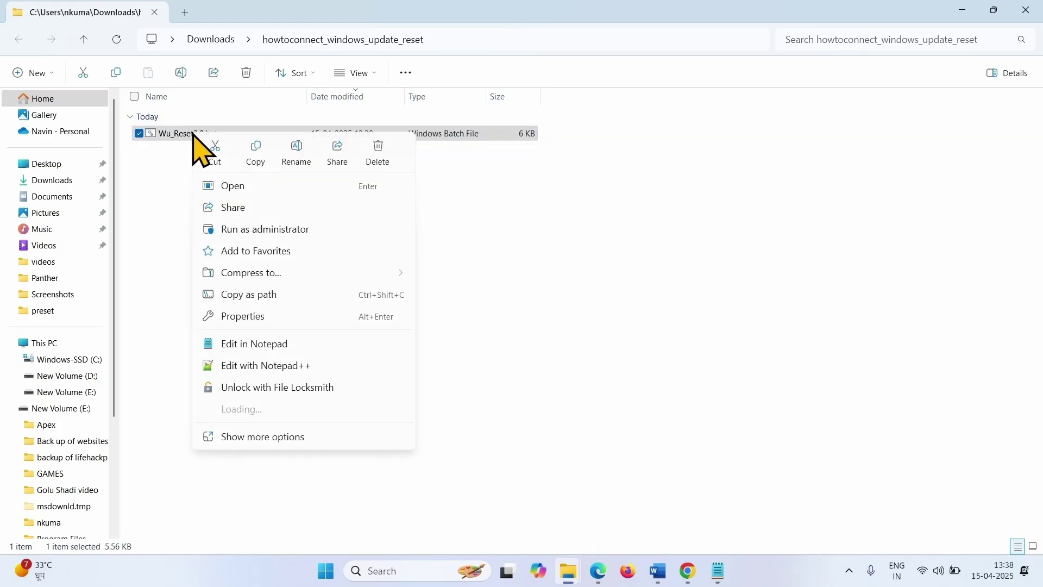
pyautogui.click(269, 230)
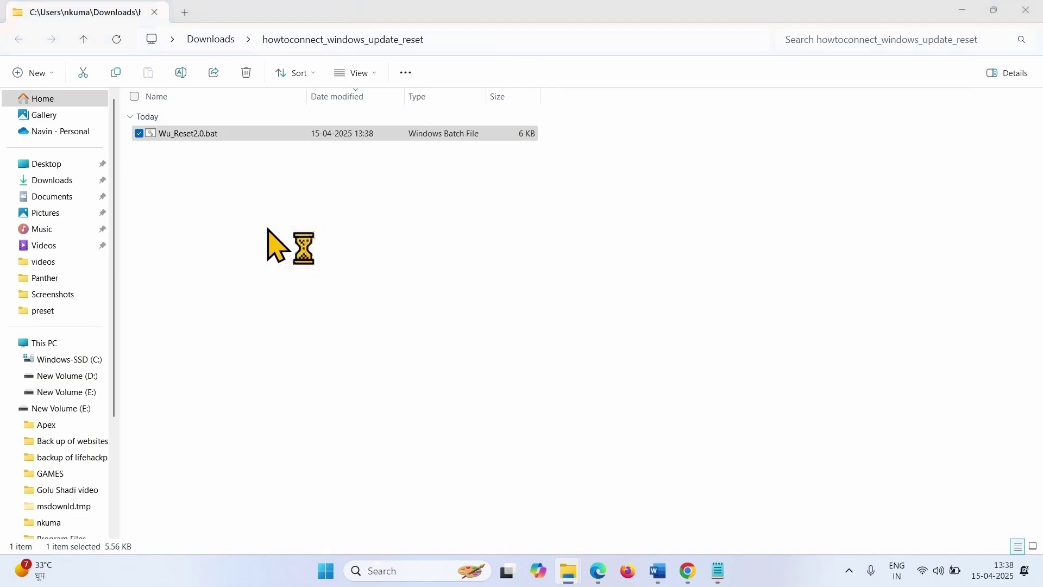
pyautogui.click(451, 421)
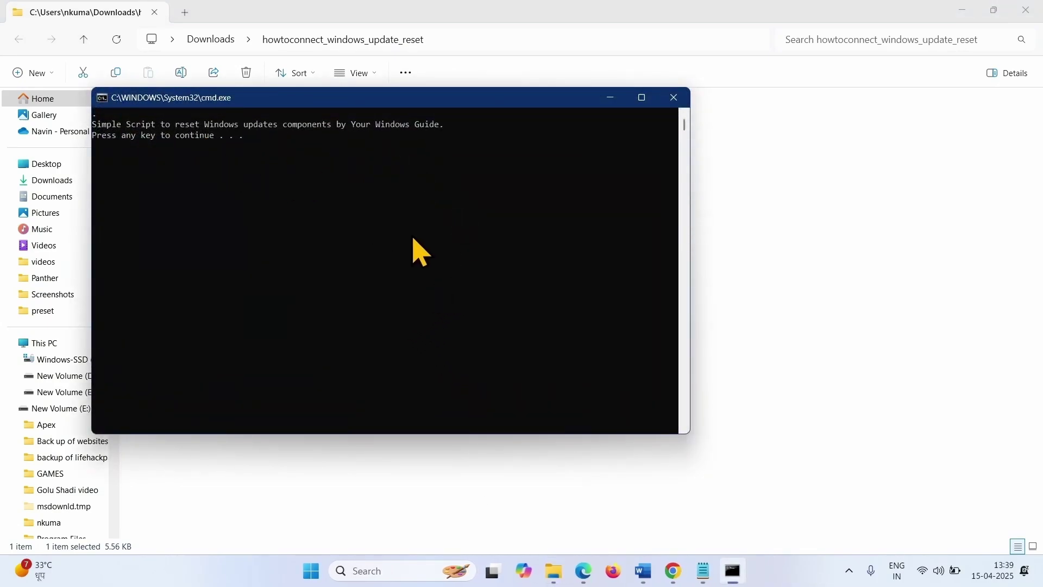
pyautogui.press('Return')
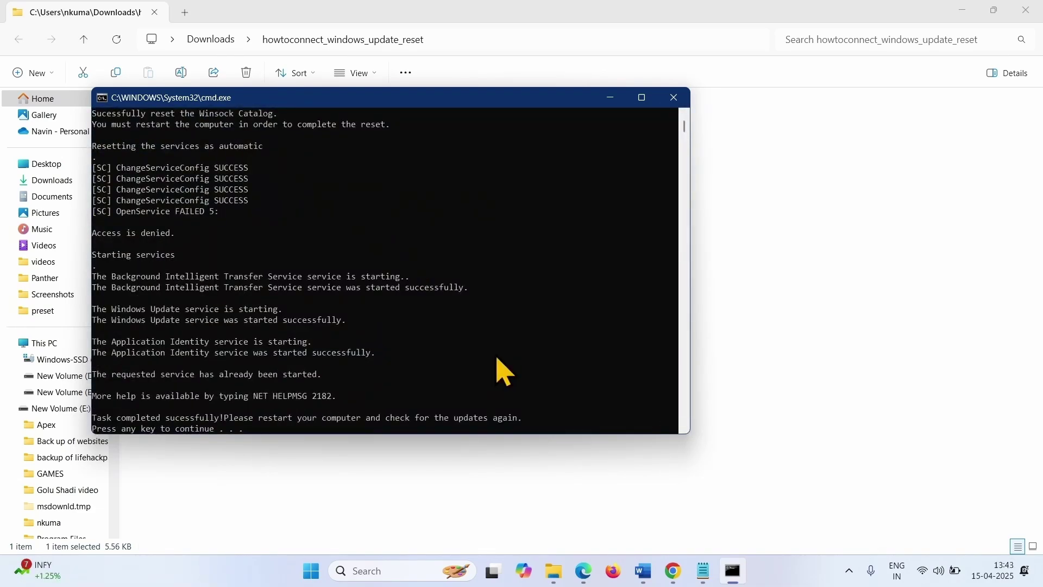
pyautogui.press('Return')
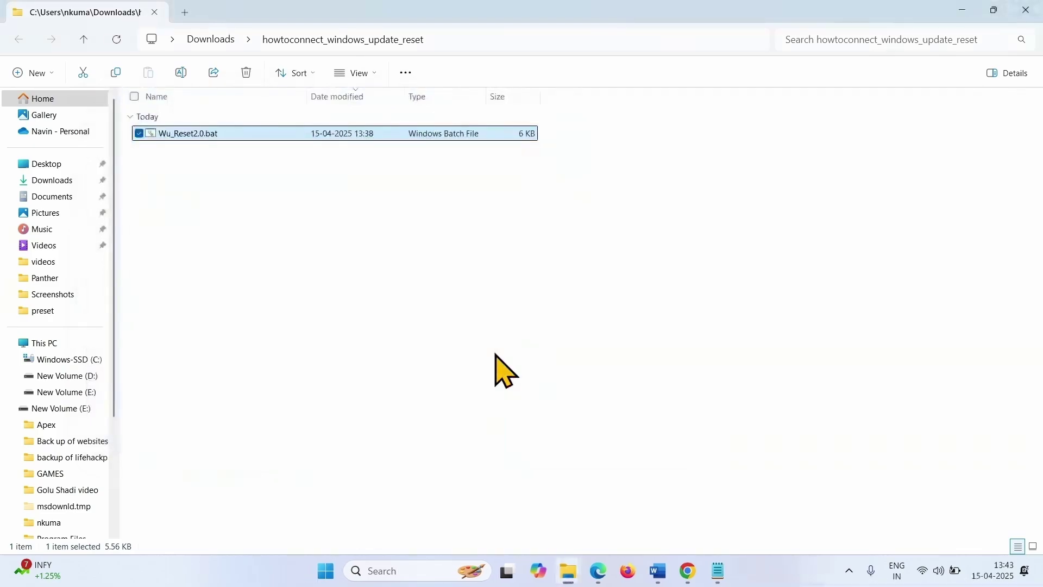
# - Close both File Explorer windows, Chrome and Notepad to return to the desktop
pyautogui.click(1028, 10)
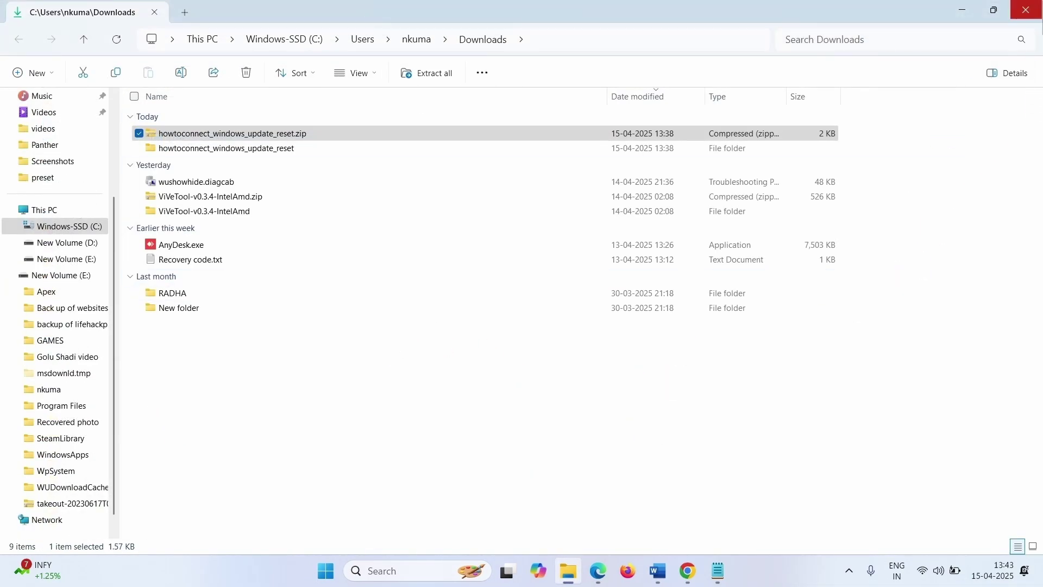
pyautogui.click(1027, 8)
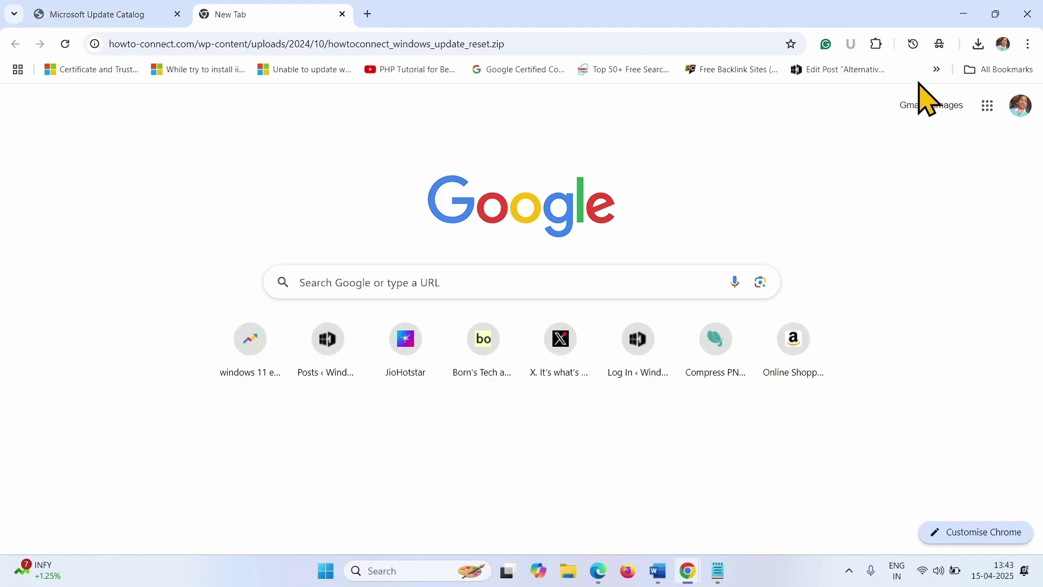
pyautogui.click(1028, 9)
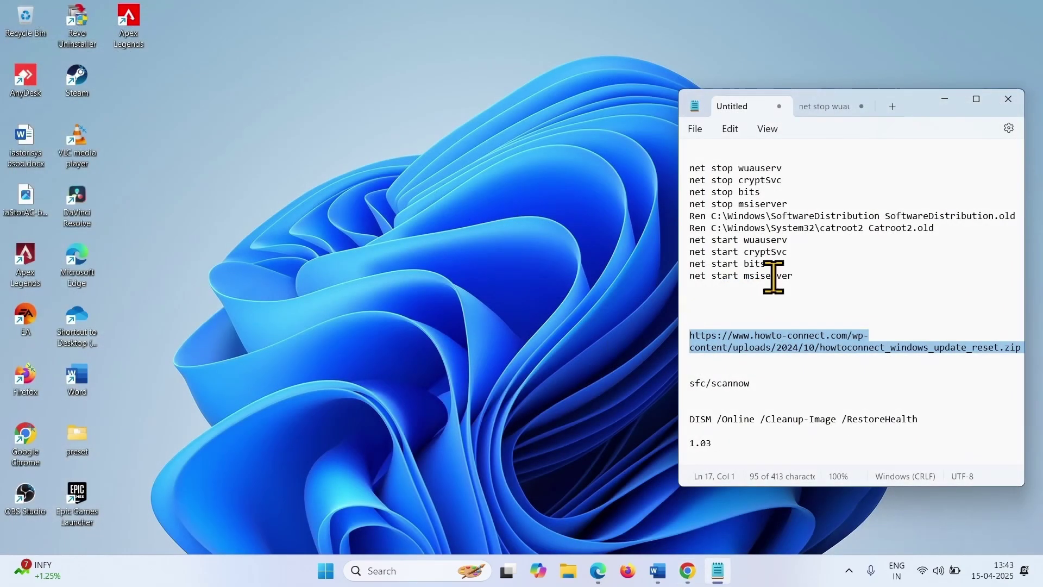
pyautogui.click(1008, 99)
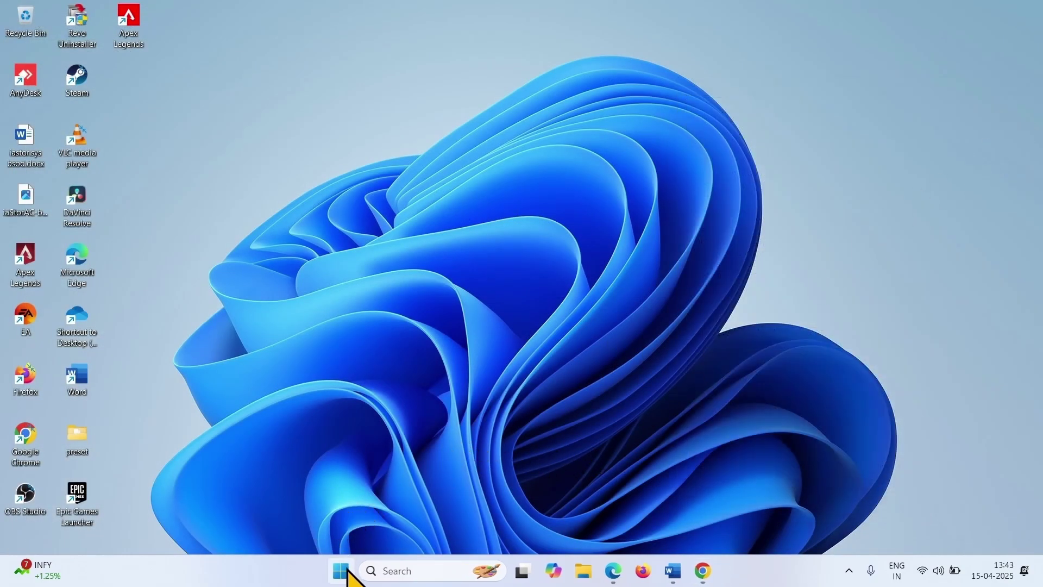
pyautogui.click(343, 571)
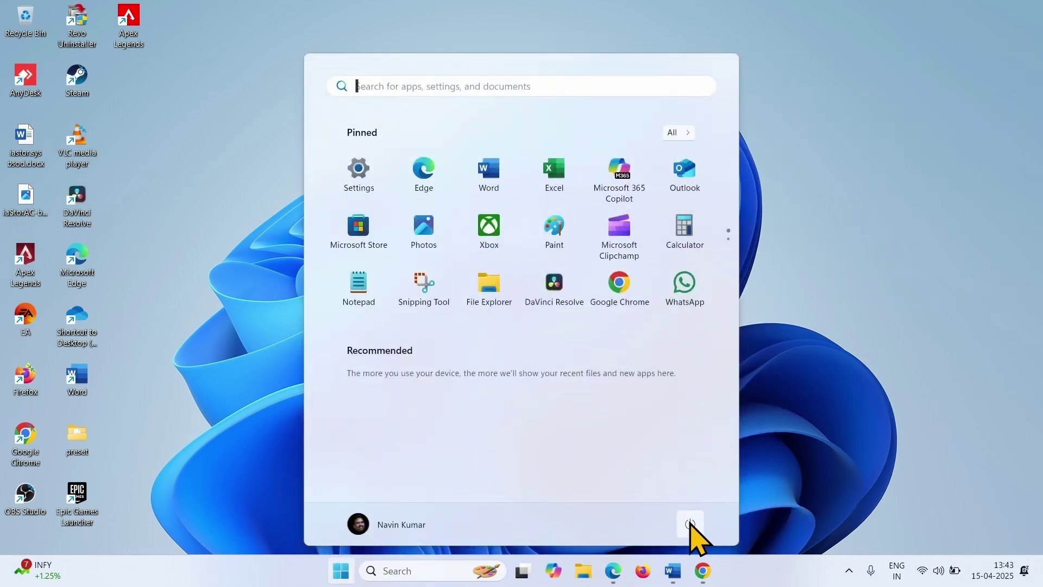
pyautogui.click(689, 524)
pyautogui.click(881, 374)
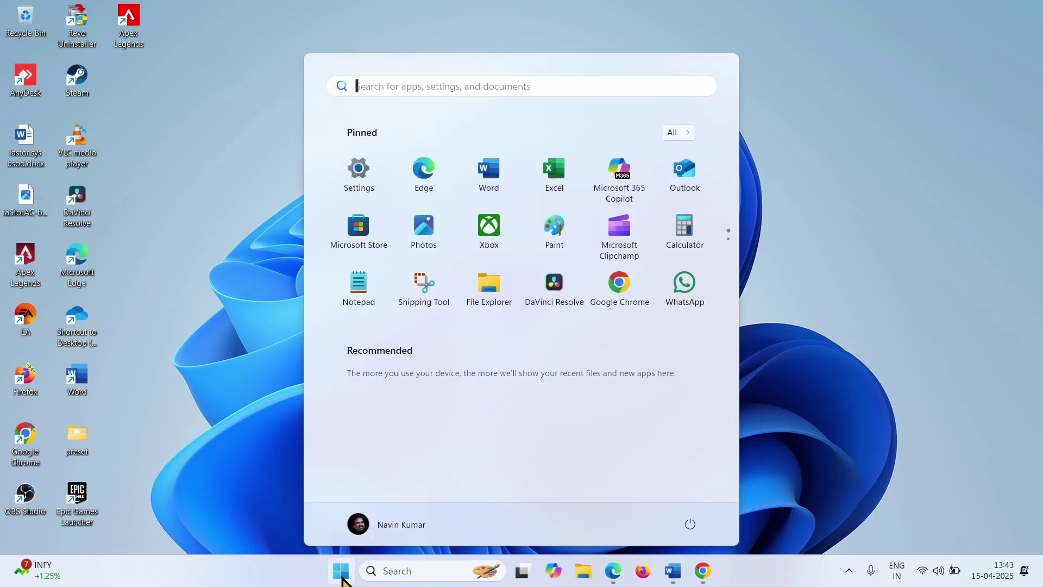
pyautogui.click(866, 427)
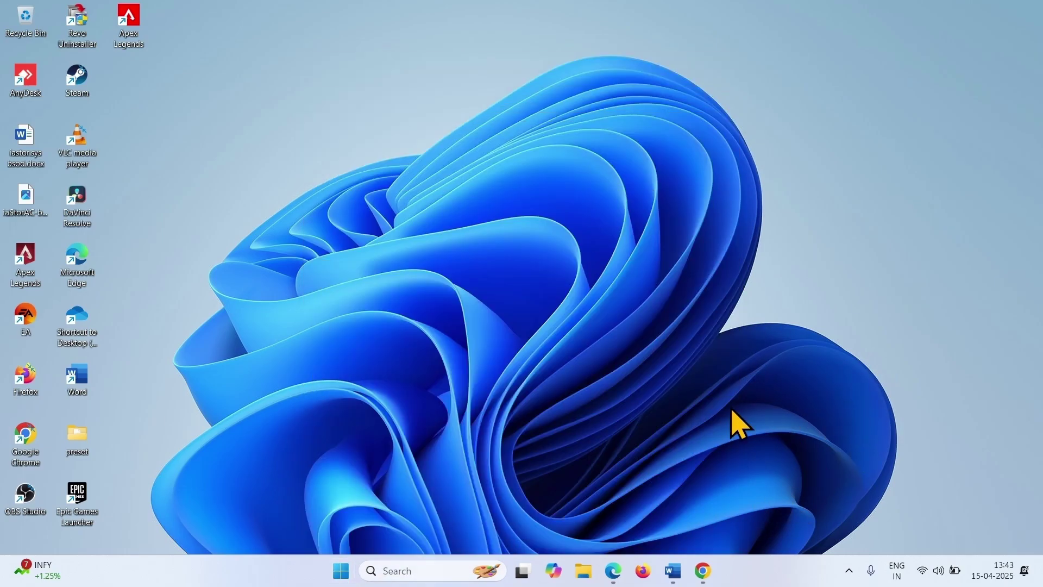
# - Check for updates again on the Windows Update page of Settings and close Settings
pyautogui.click(342, 577)
pyautogui.click(362, 180)
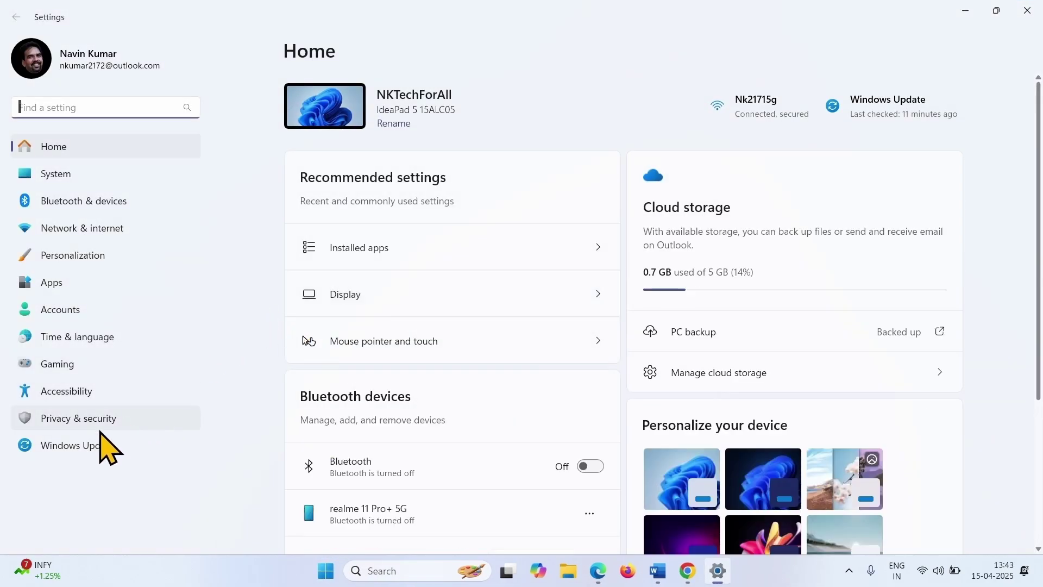
pyautogui.click(90, 448)
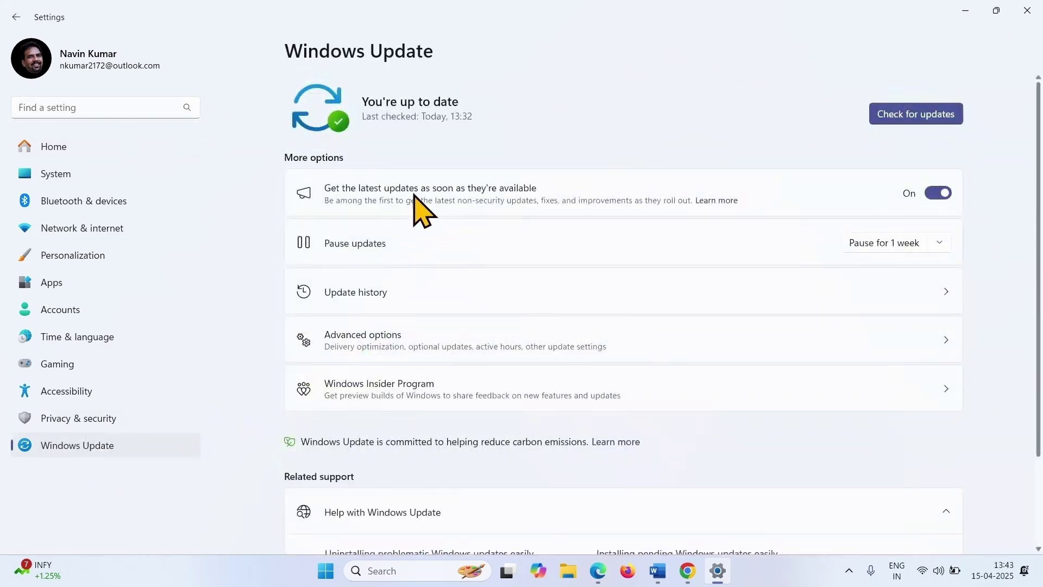
pyautogui.click(916, 115)
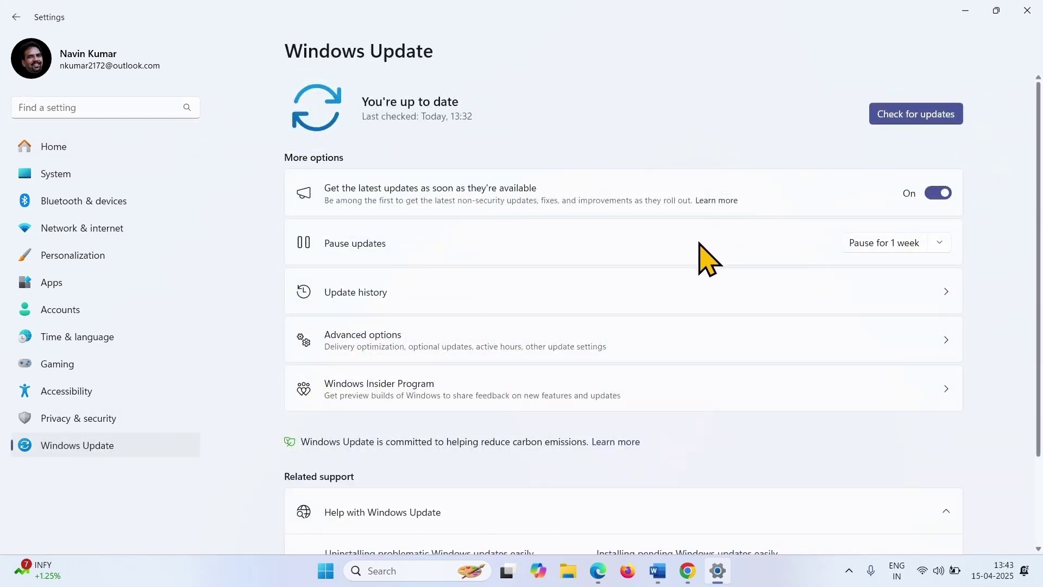
pyautogui.click(1035, 9)
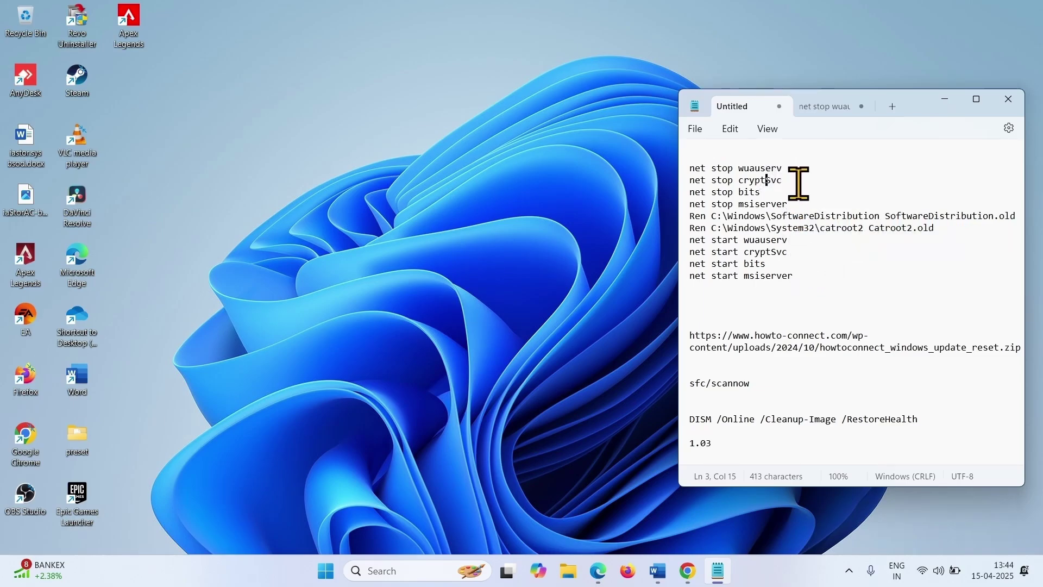
# - Search for cmd and open Command Prompt as administrator, approving the User Account Control request
pyautogui.click(423, 570)
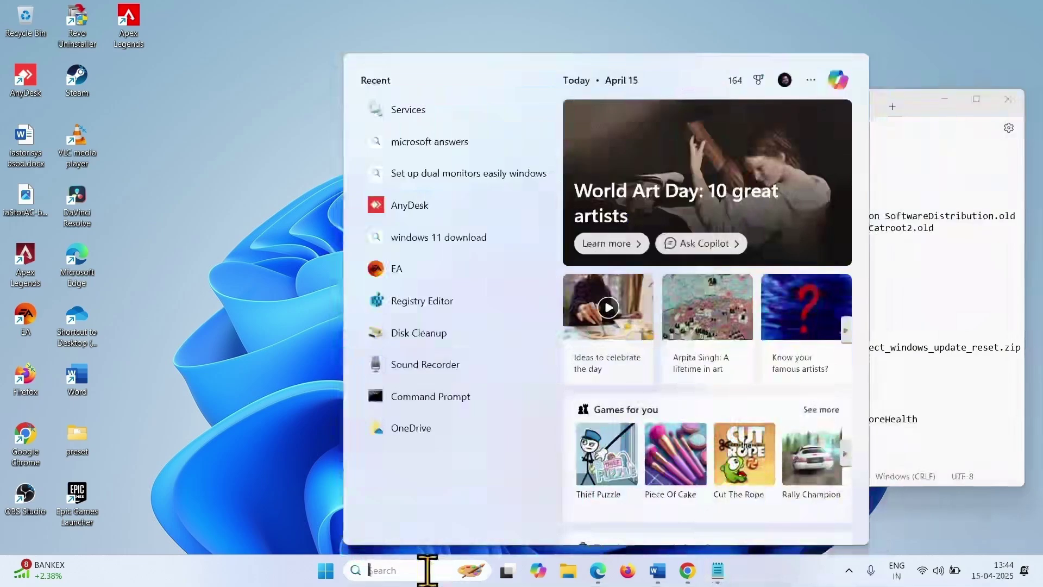
pyautogui.write('cmd')
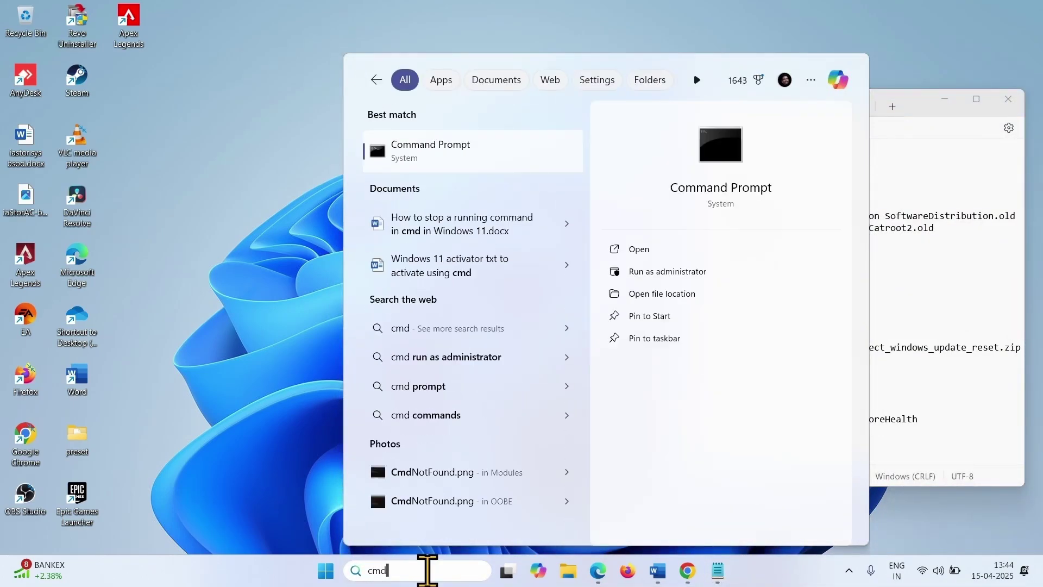
pyautogui.rightClick(423, 159)
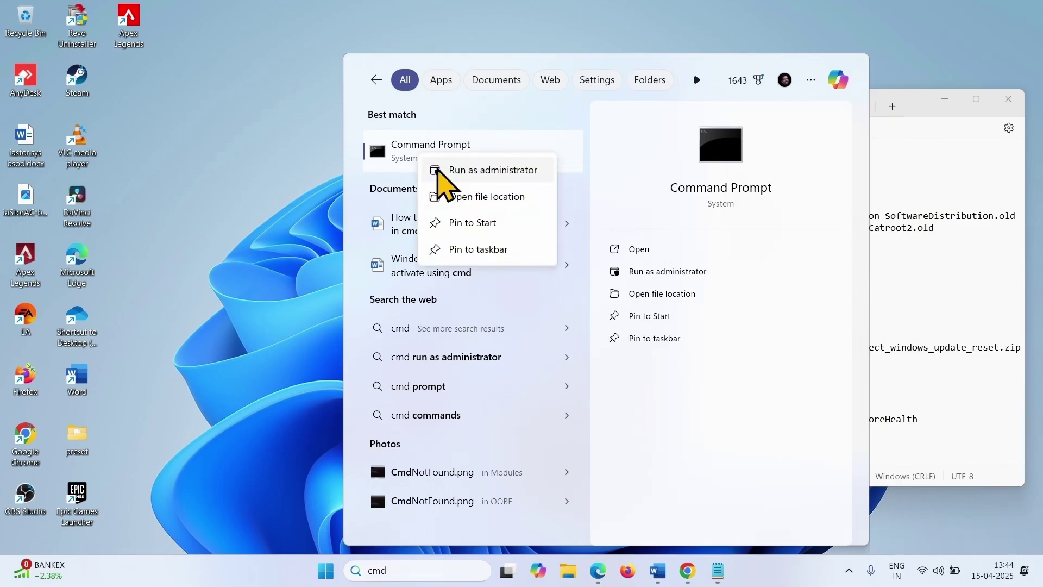
pyautogui.click(439, 169)
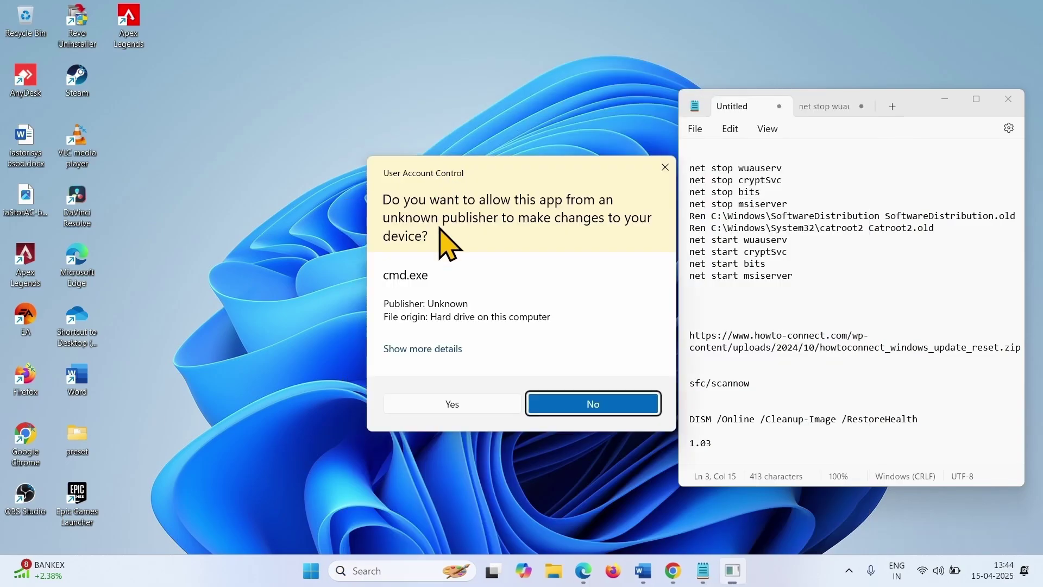
pyautogui.click(453, 405)
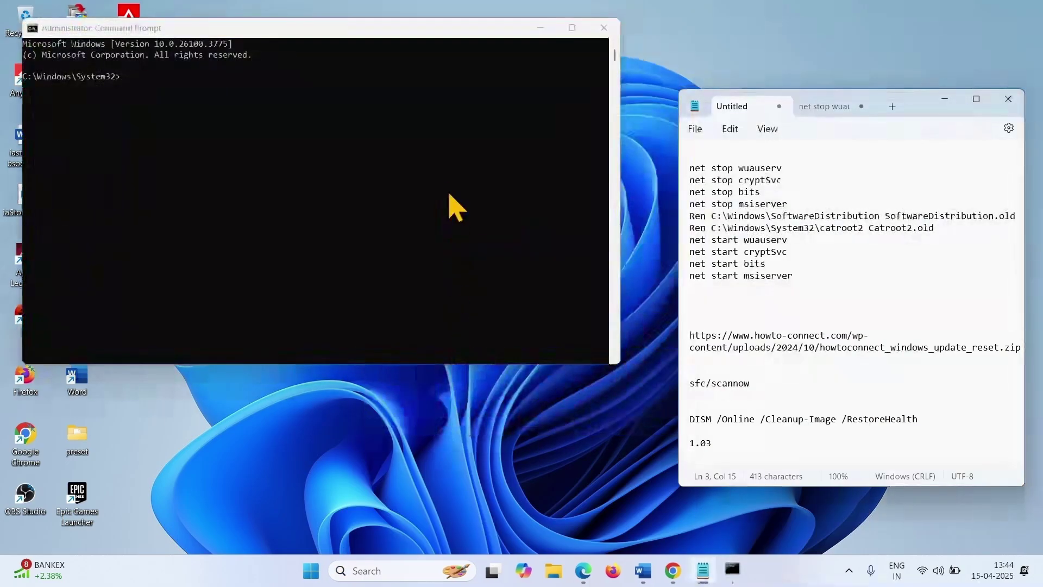
# - Copy net stop wuauserv from the Notepad notes and run it in the elevated Command Prompt
pyautogui.moveTo(785, 168); pyautogui.dragTo(686, 169)
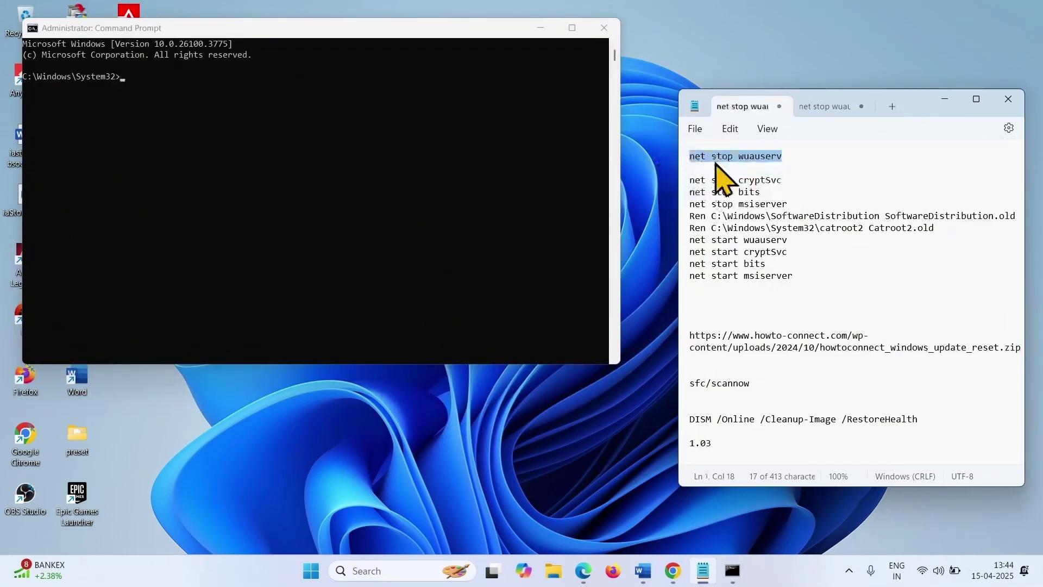
pyautogui.rightClick(742, 168)
pyautogui.click(781, 234)
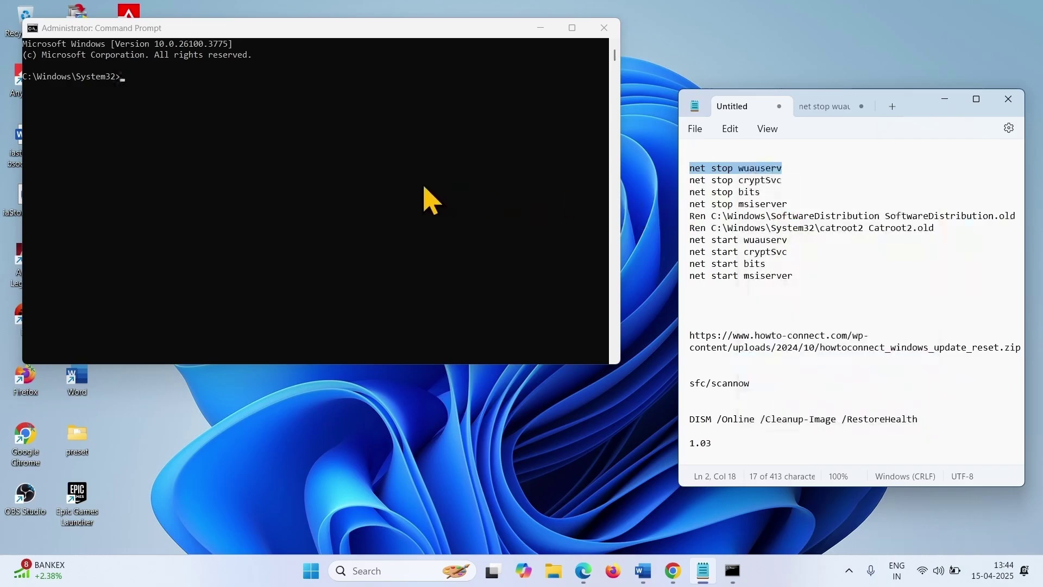
pyautogui.rightClick(158, 77)
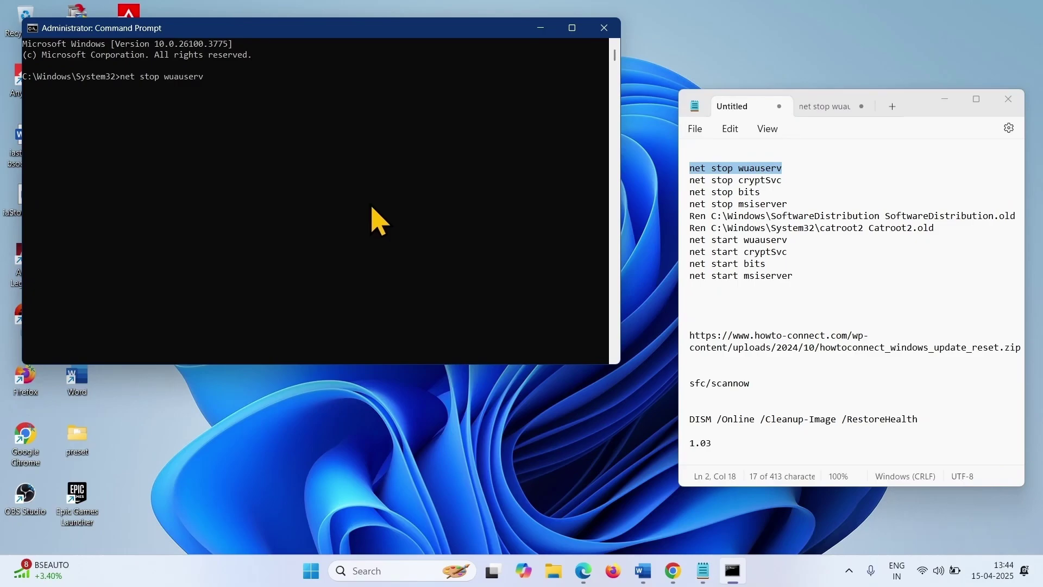
pyautogui.press('Return')
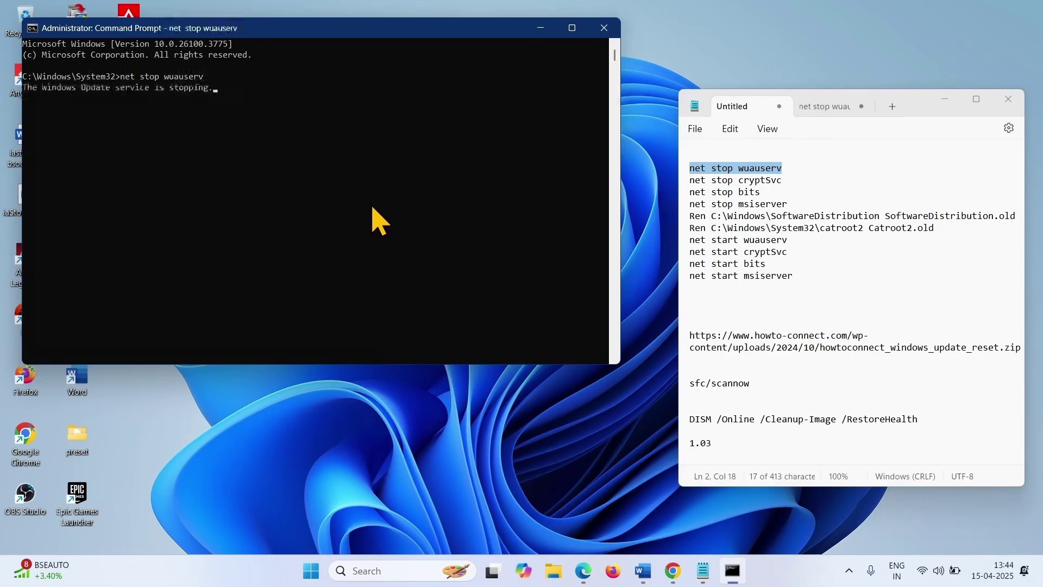
# - Copy net stop cryptSvc from the Notepad notes, run it in the elevated Command Prompt and answer y to continue
pyautogui.click(788, 180)
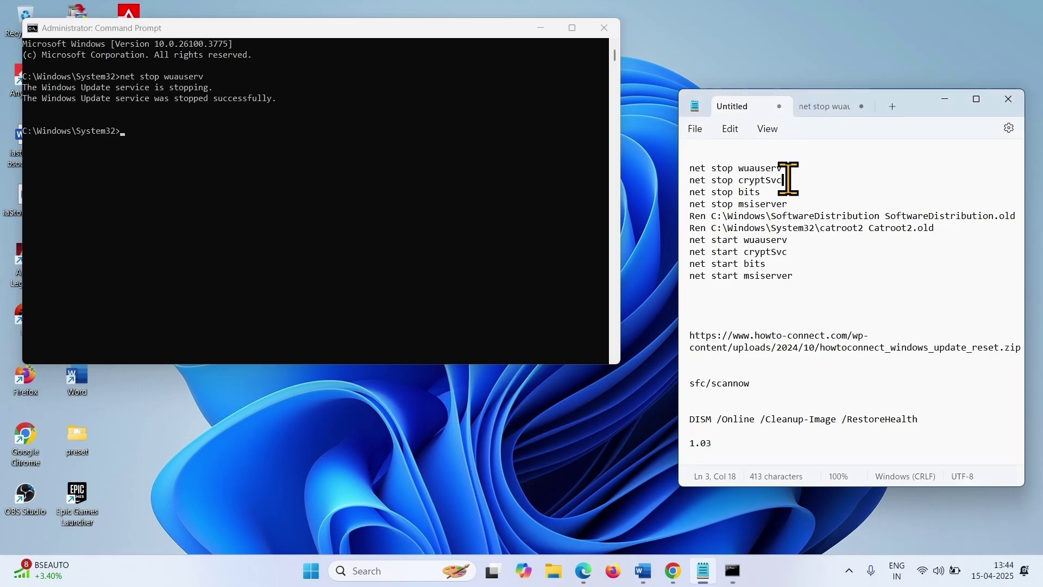
pyautogui.moveTo(788, 180); pyautogui.dragTo(664, 184)
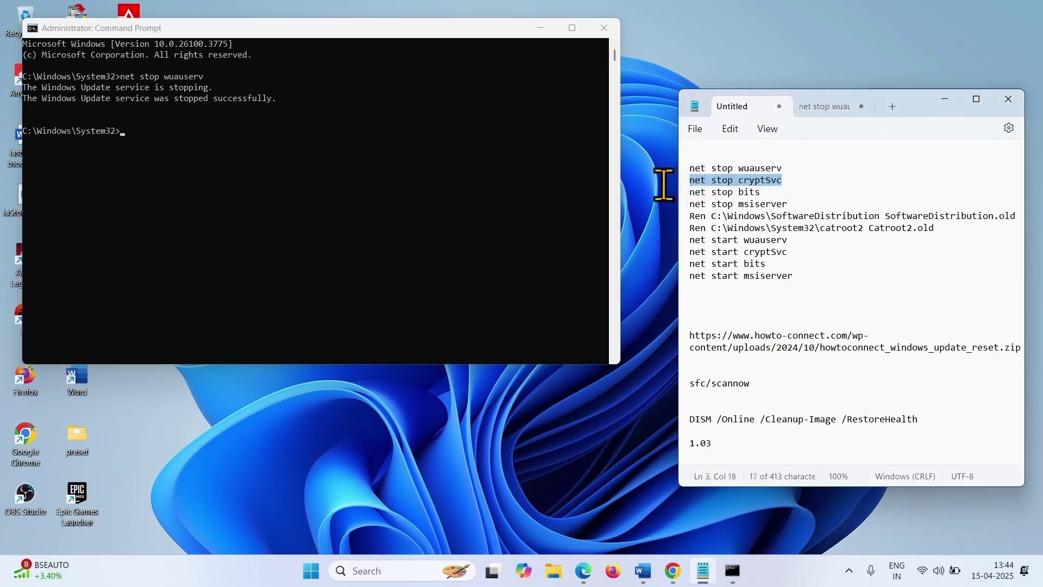
pyautogui.rightClick(765, 190)
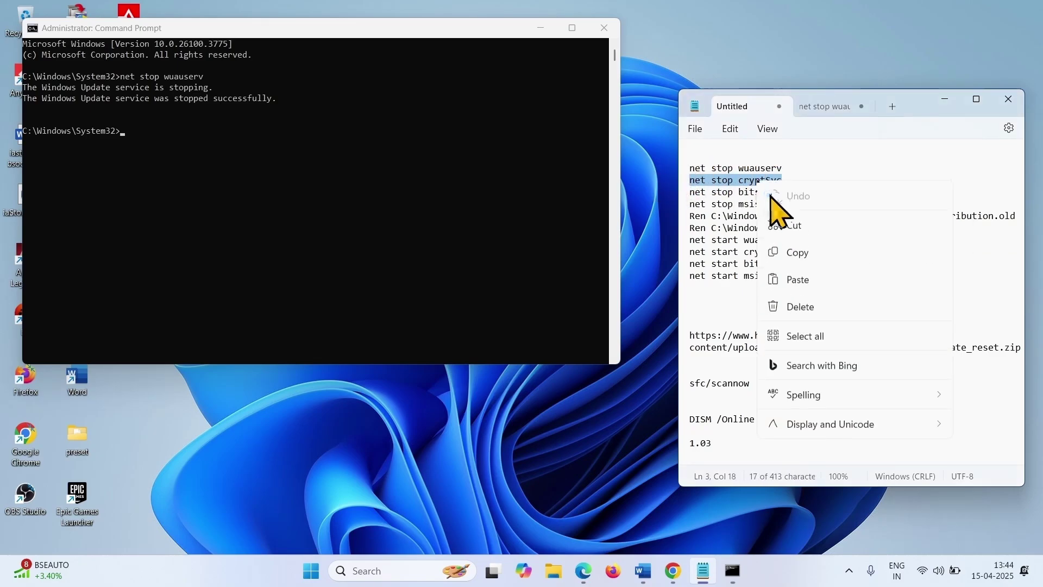
pyautogui.click(791, 250)
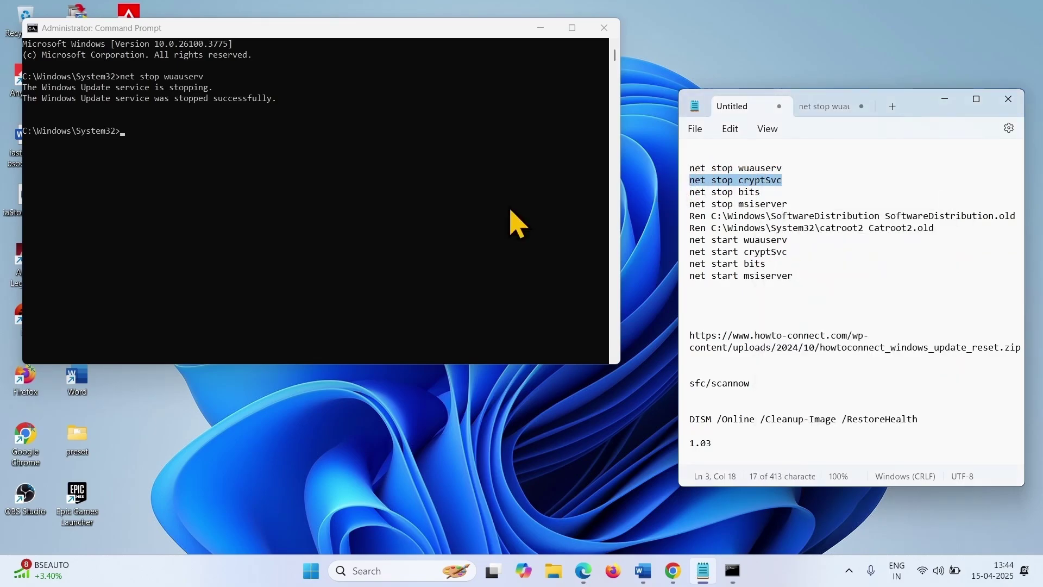
pyautogui.click(150, 132)
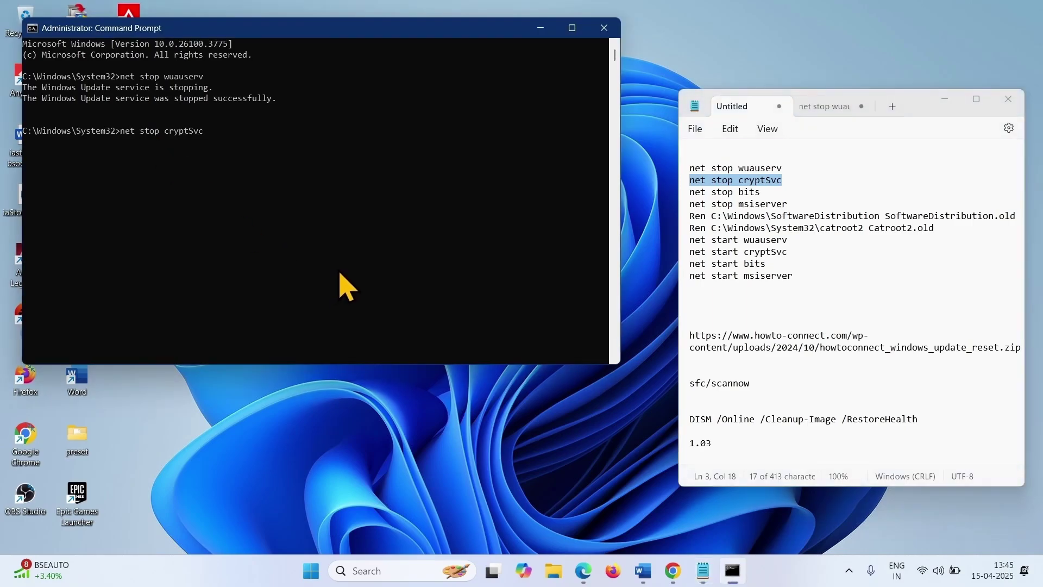
pyautogui.press('Return')
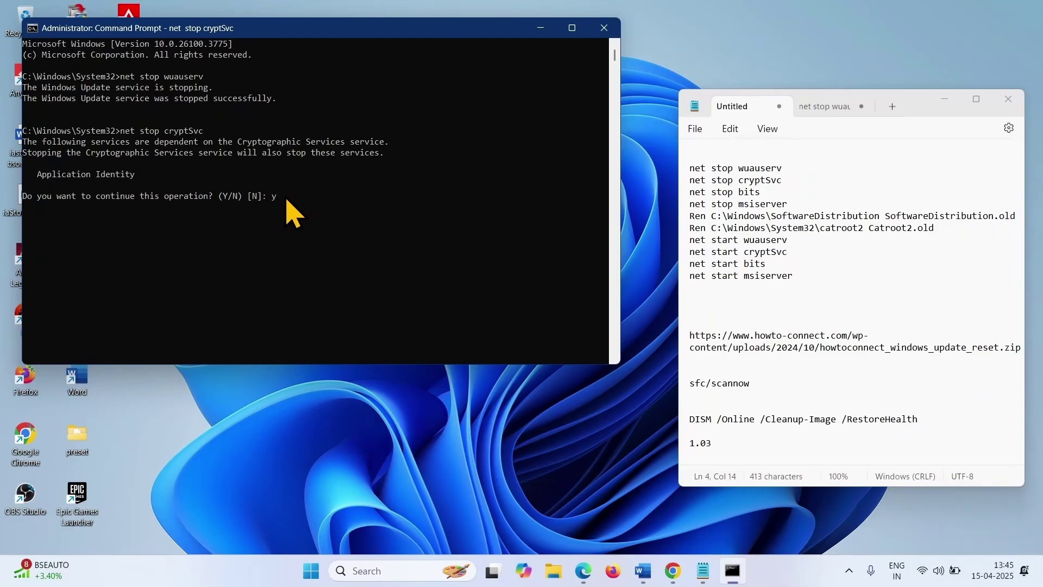
pyautogui.write('y')
pyautogui.press('Return')
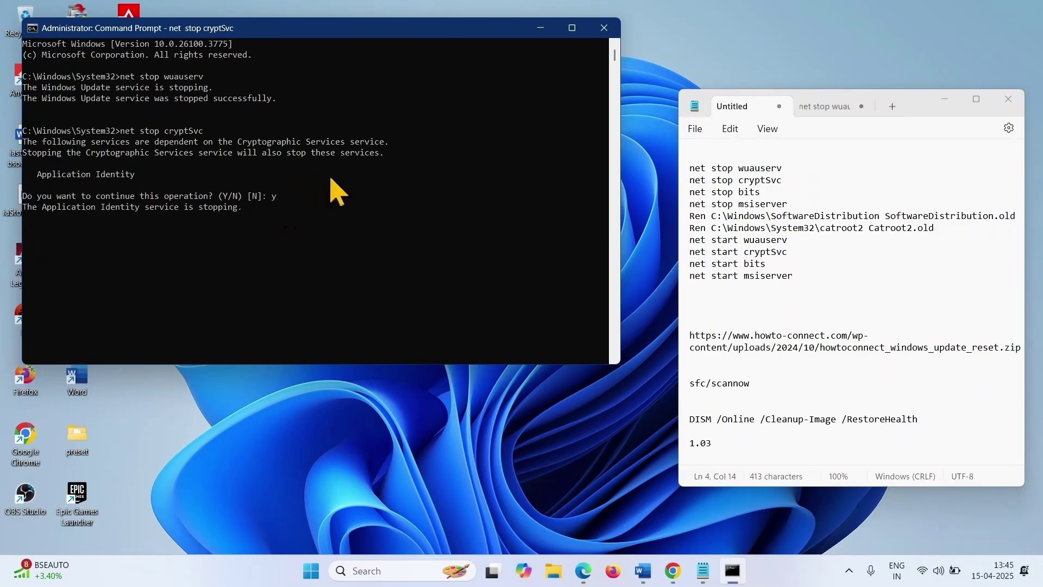
# - Copy net stop bits from the Notepad notes and run it in the elevated Command Prompt
pyautogui.click(790, 204)
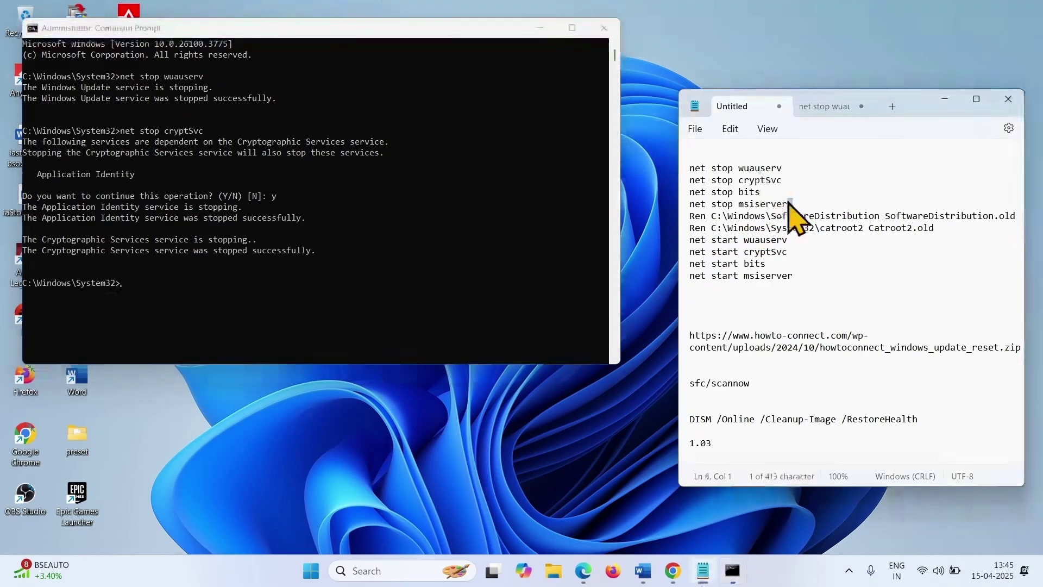
pyautogui.moveTo(760, 192); pyautogui.dragTo(690, 192)
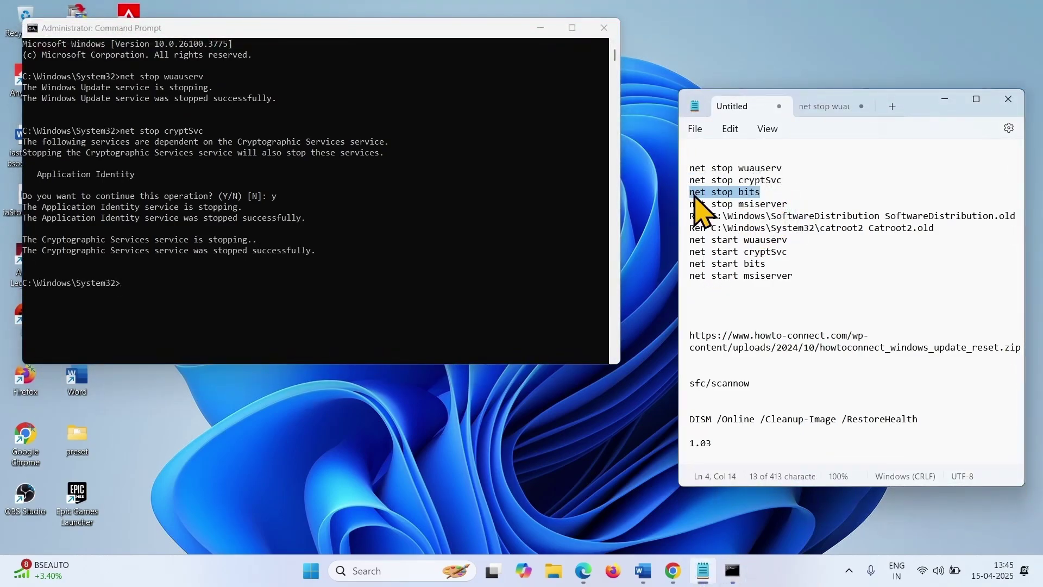
pyautogui.rightClick(701, 196)
pyautogui.click(731, 265)
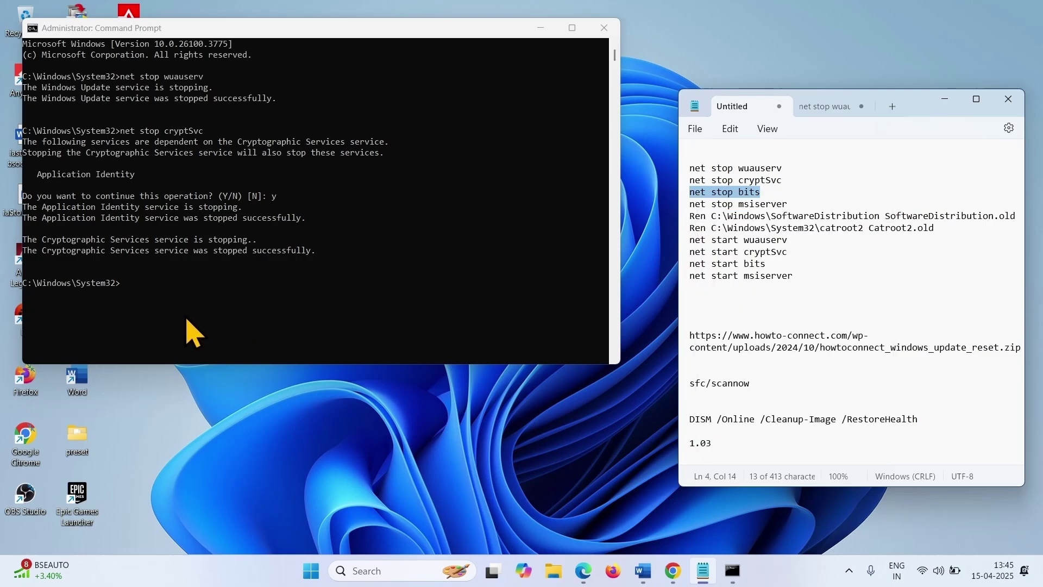
pyautogui.click(170, 277)
pyautogui.rightClick(164, 291)
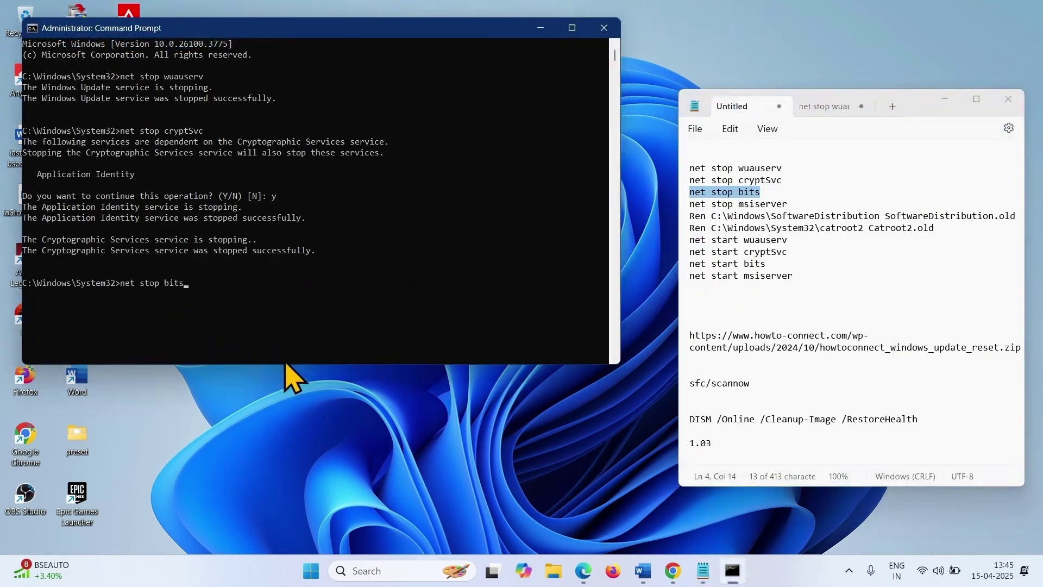
pyautogui.press('Return')
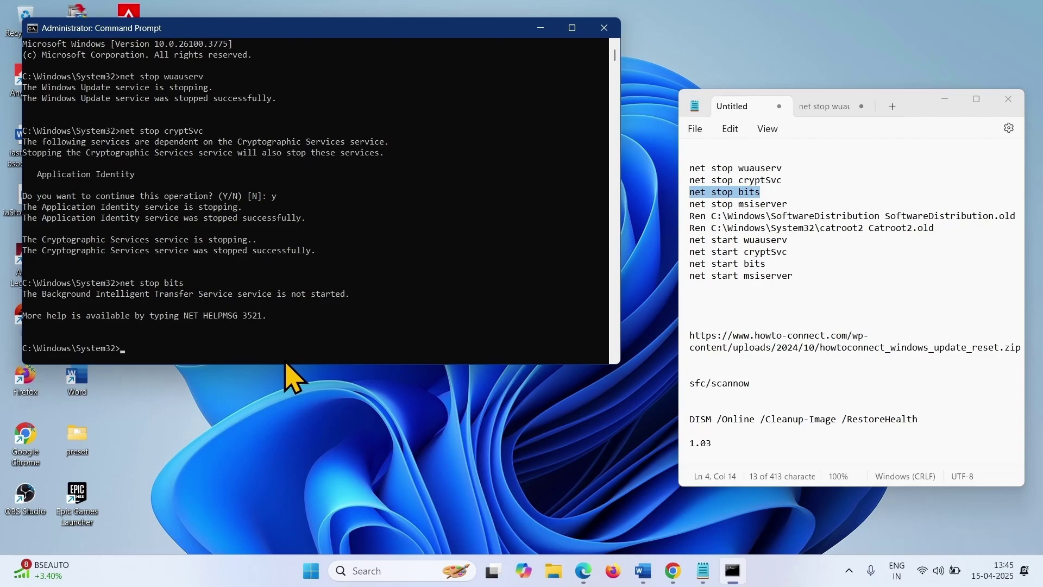
# - Review the full net stop, Ren and net start command list in the notes and clear the Command Prompt window off the desktop
pyautogui.click(818, 277)
pyautogui.moveTo(817, 278); pyautogui.dragTo(697, 171)
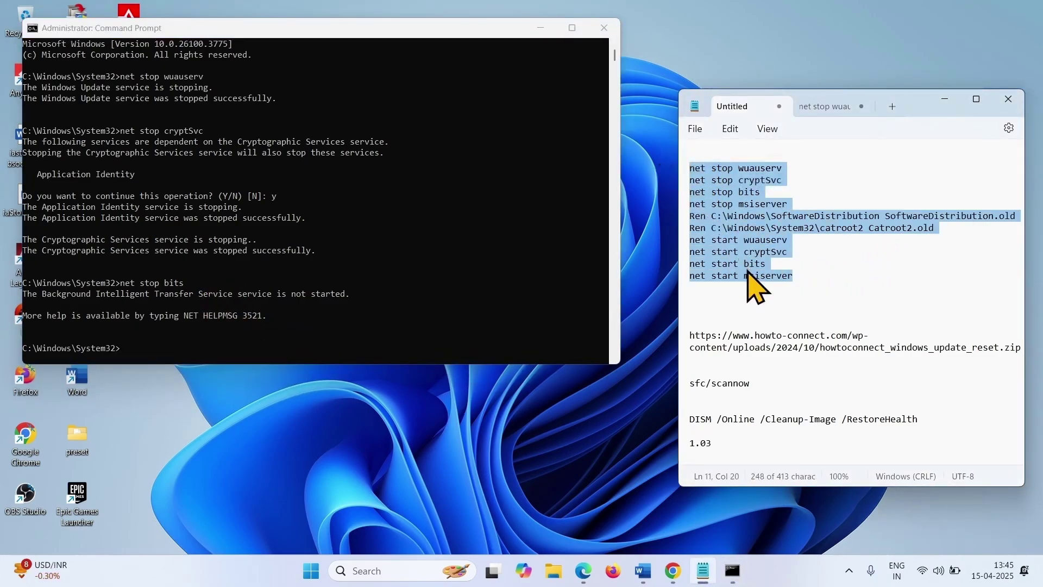
pyautogui.click(749, 274)
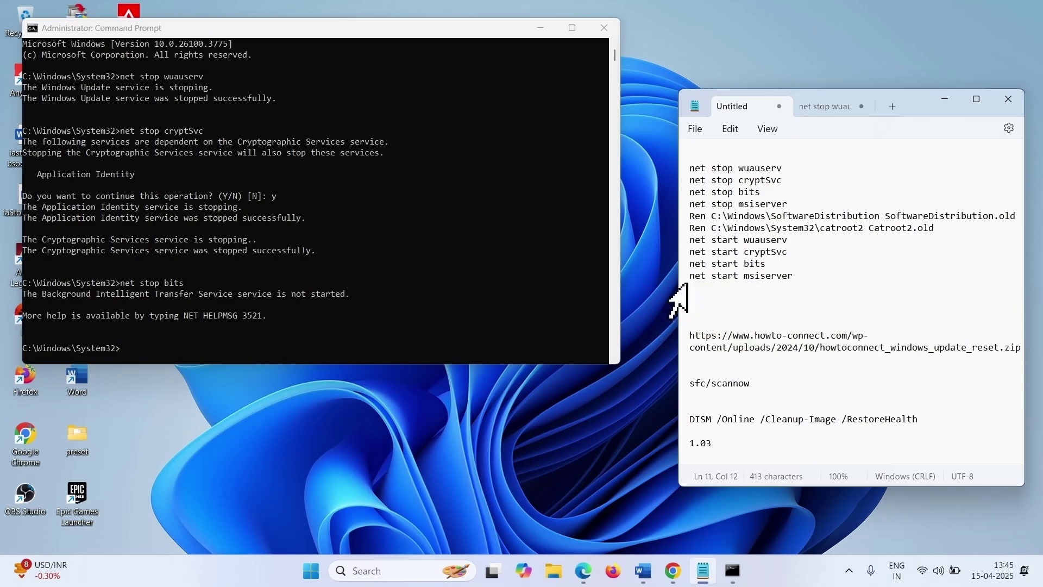
pyautogui.click(540, 30)
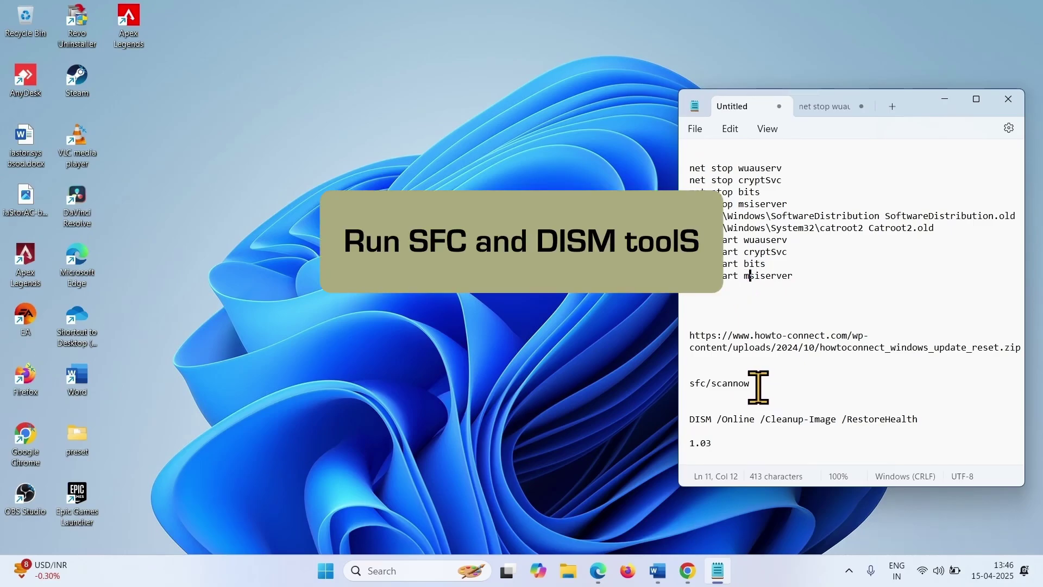
# - Examine the sfc/scannow and DISM /Online /Cleanup-Image /RestoreHealth commands in the Notepad notes
pyautogui.moveTo(690, 383); pyautogui.dragTo(937, 417)
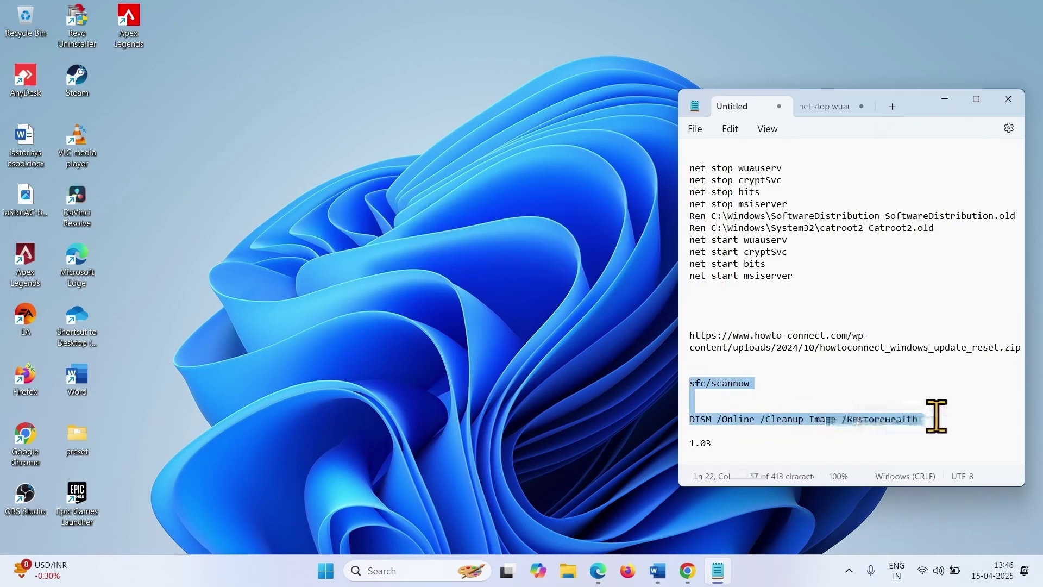
pyautogui.click(775, 387)
pyautogui.moveTo(767, 387); pyautogui.dragTo(683, 389)
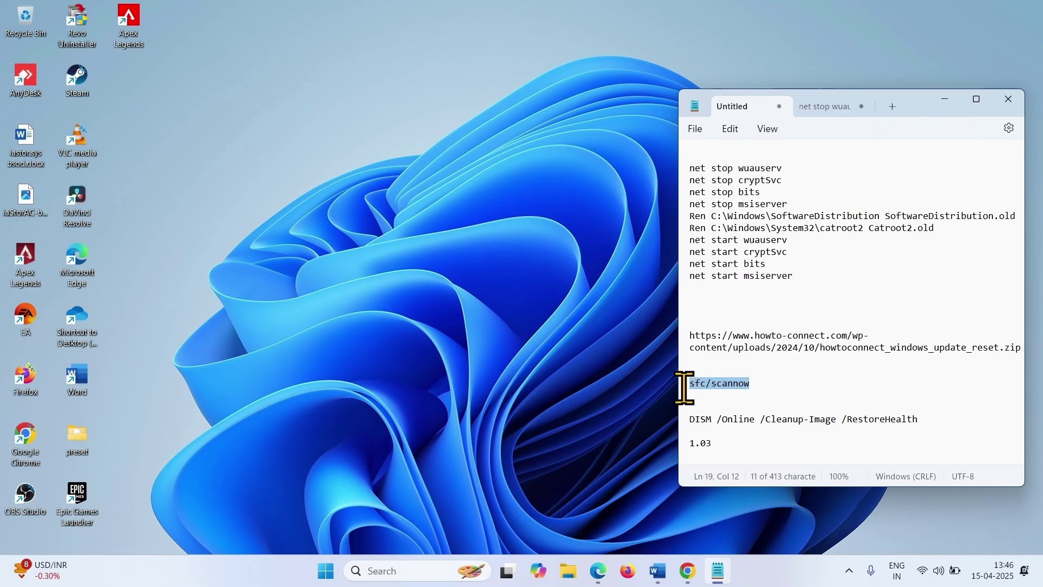
pyautogui.click(765, 385)
pyautogui.moveTo(920, 420); pyautogui.dragTo(683, 419)
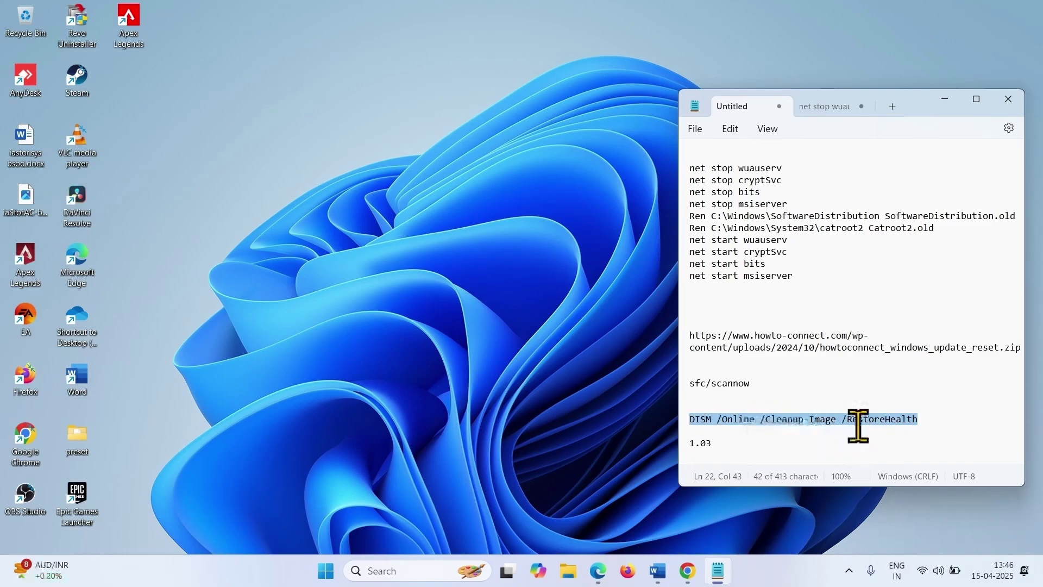
pyautogui.click(929, 424)
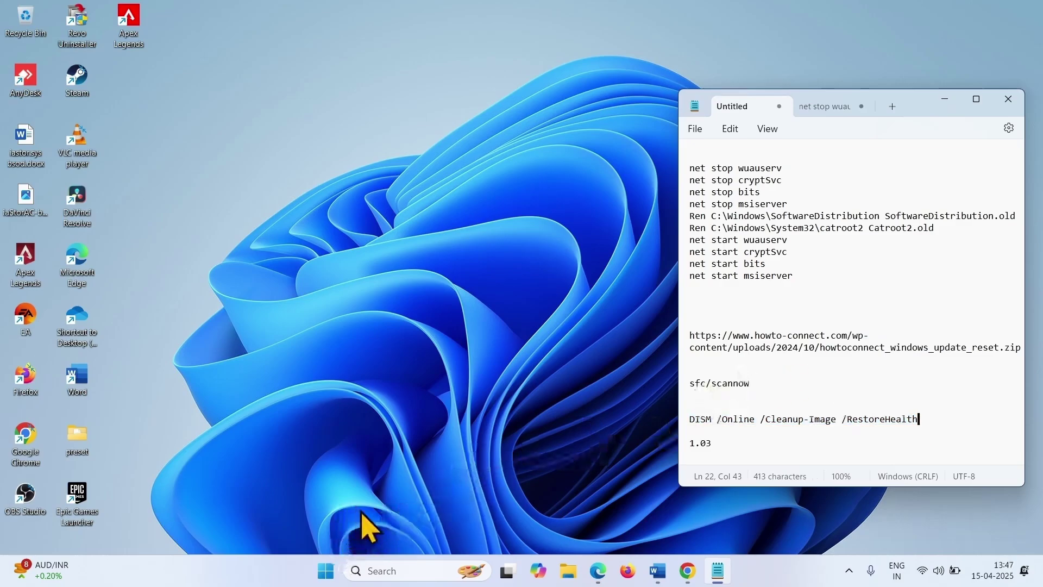
# - Search for cmd and open a new Command Prompt as administrator, approving the User Account Control request
pyautogui.click(381, 570)
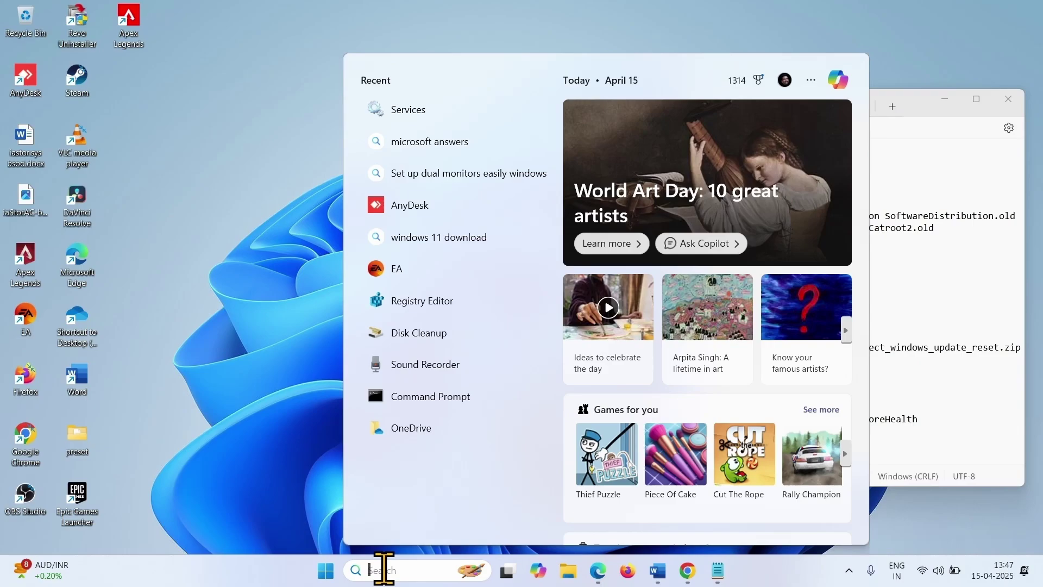
pyautogui.write('cmd')
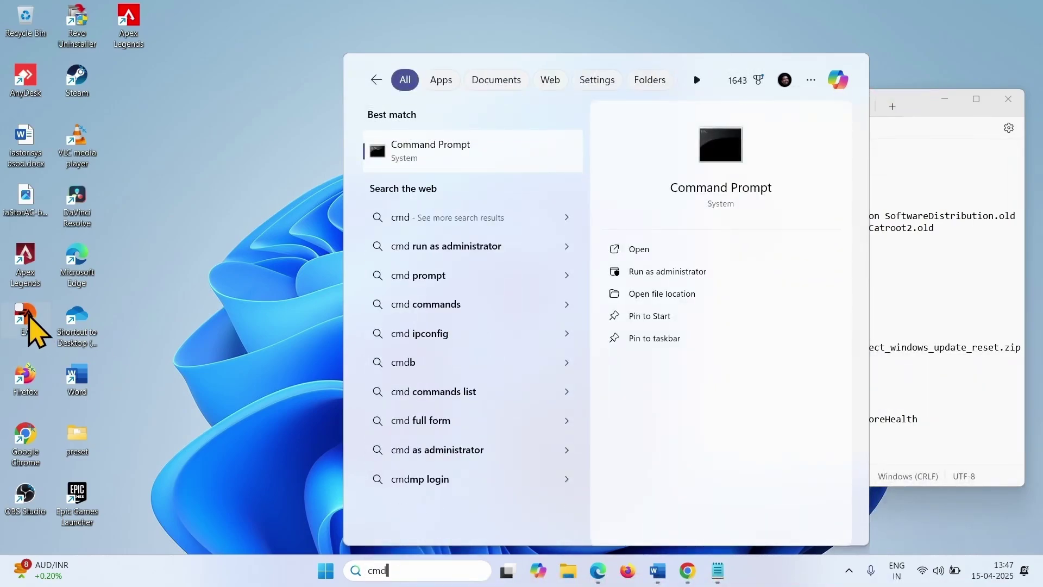
pyautogui.click(700, 275)
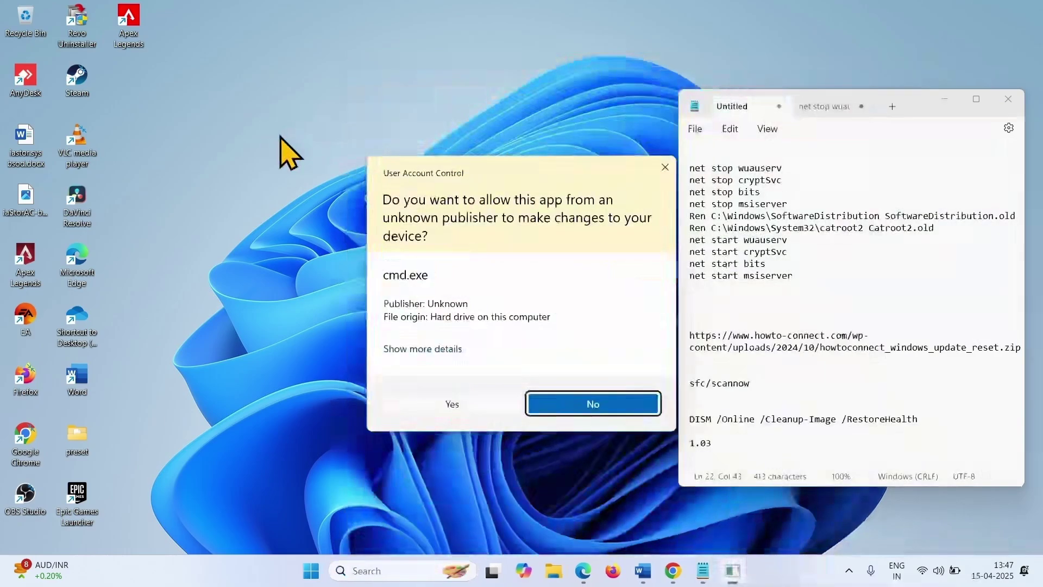
pyautogui.click(419, 406)
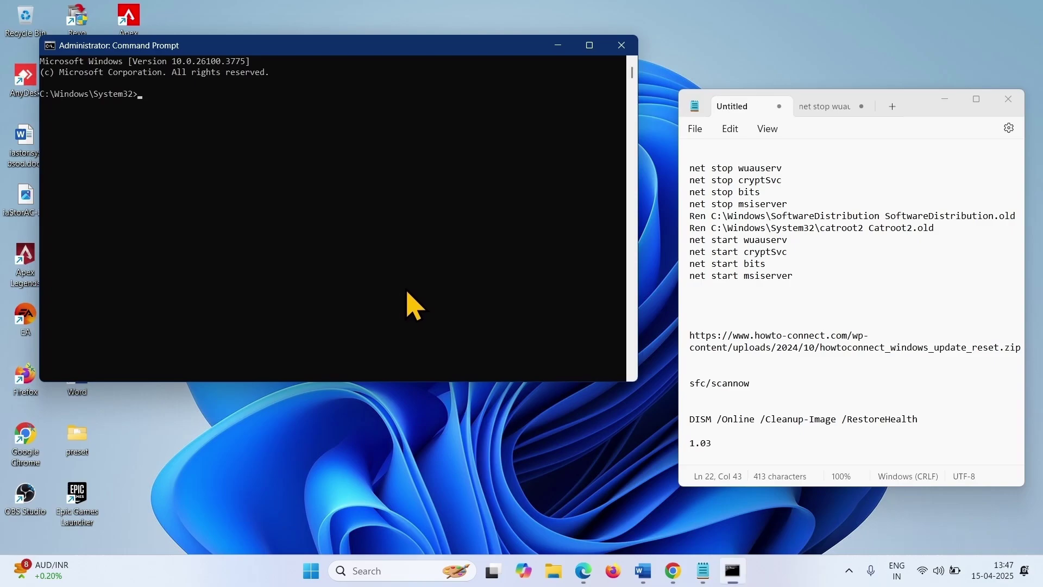
# - Move the Notepad window beside the new Command Prompt, then copy sfc/scannow from the notes and run it there
pyautogui.moveTo(914, 97); pyautogui.dragTo(903, 44)
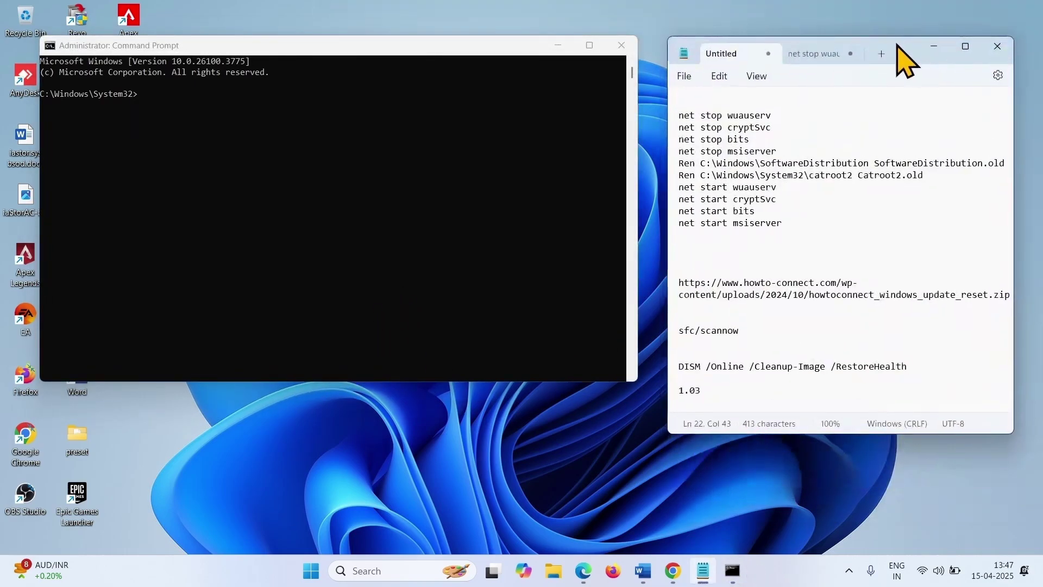
pyautogui.click(772, 331)
pyautogui.moveTo(764, 331); pyautogui.dragTo(680, 331)
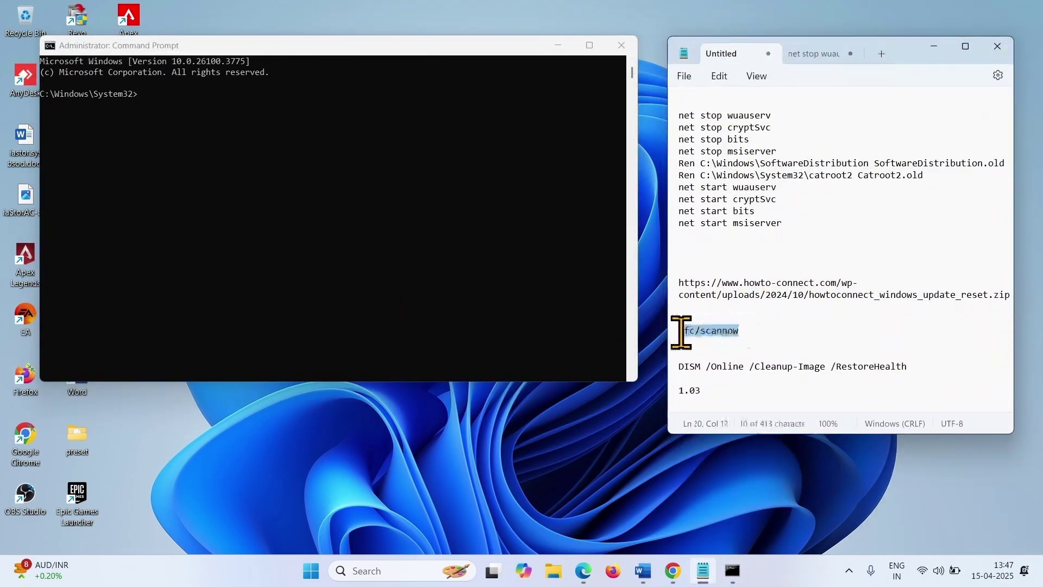
pyautogui.rightClick(730, 336)
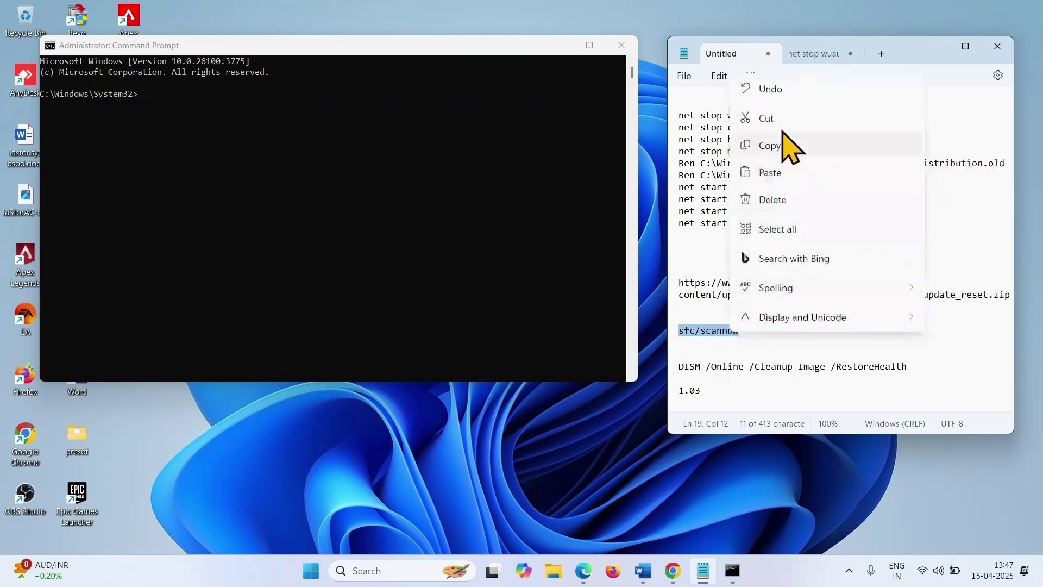
pyautogui.click(785, 146)
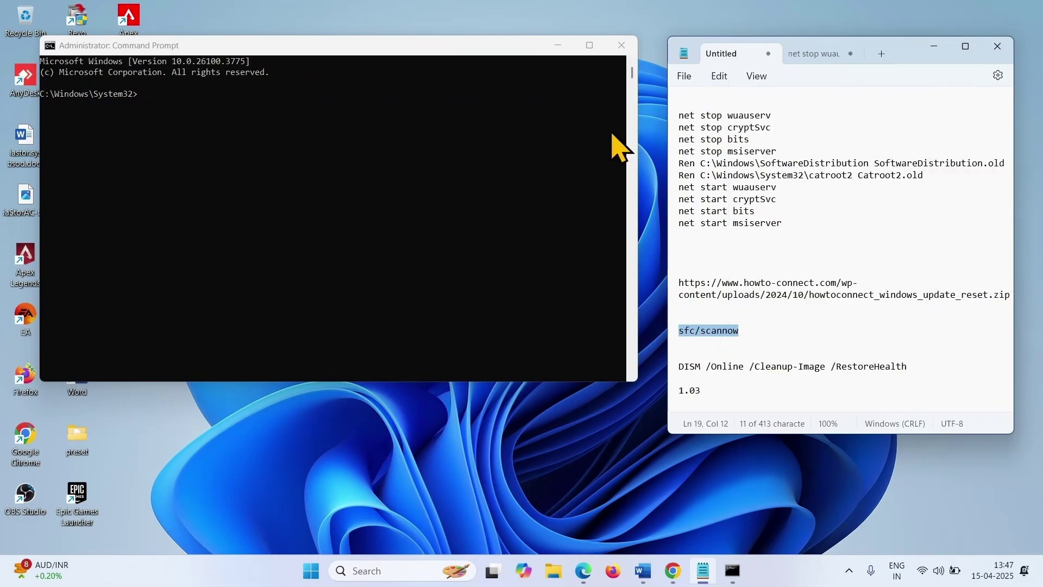
pyautogui.click(189, 100)
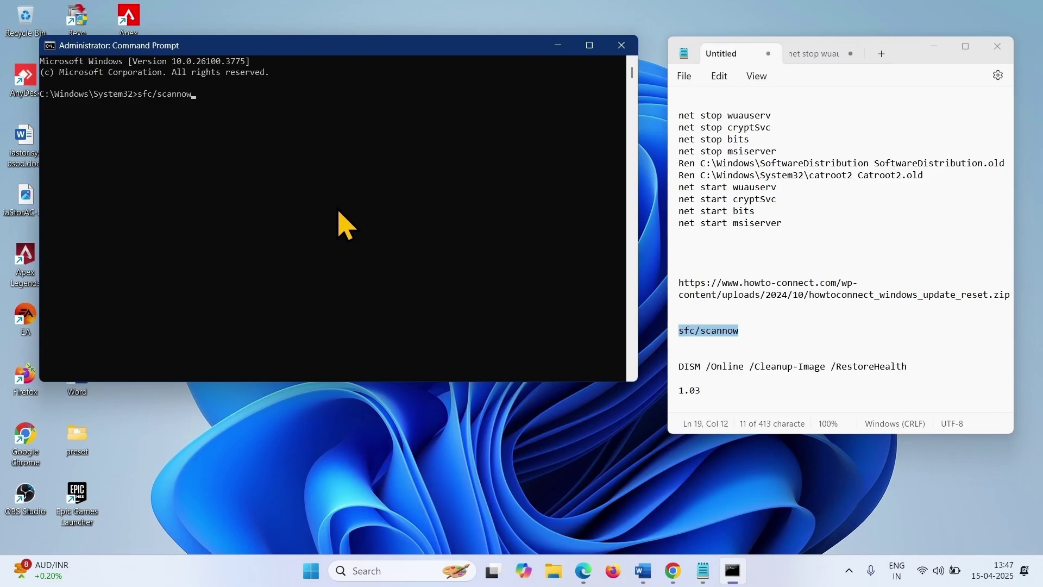
pyautogui.press('Return')
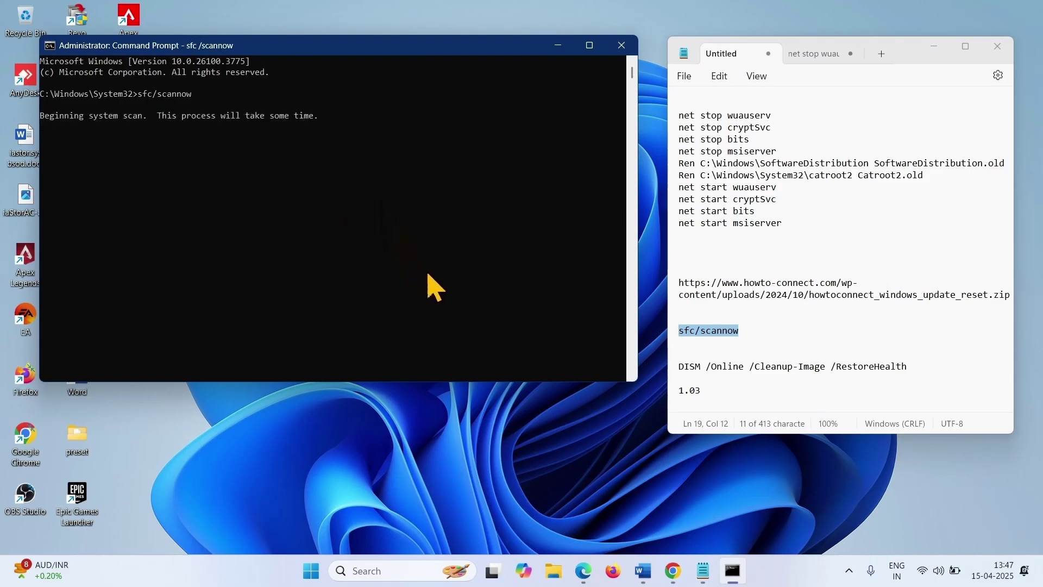
# - Copy DISM /Online /Cleanup-Image /RestoreHealth from the notes and run it in the administrator Command Prompt
pyautogui.click(783, 331)
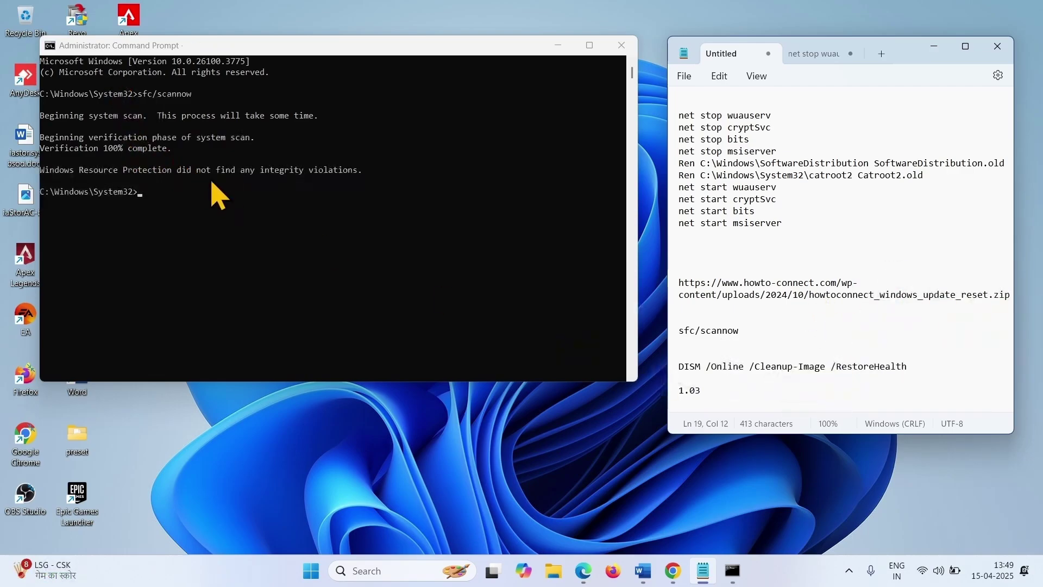
pyautogui.click(915, 365)
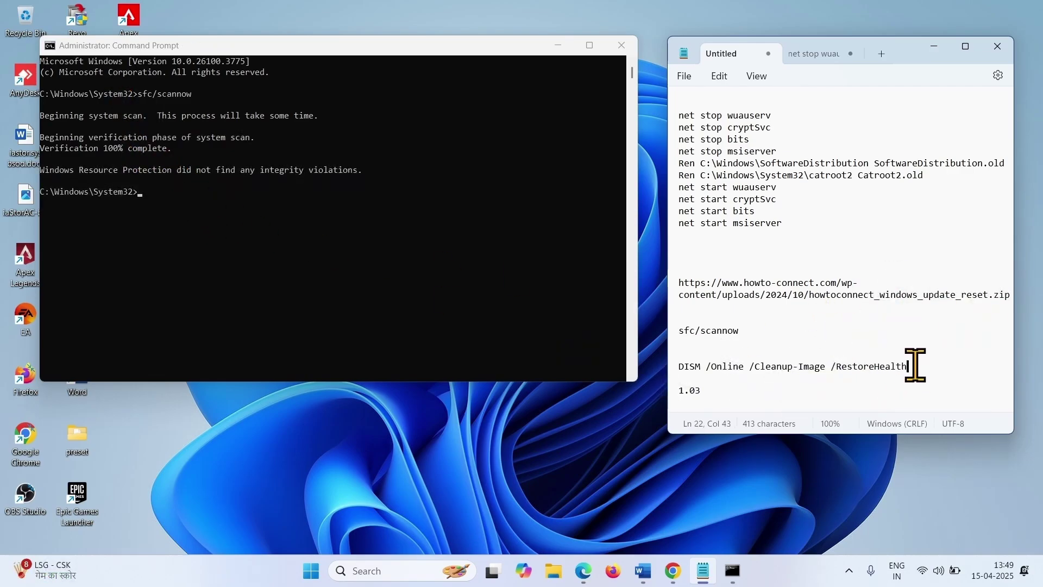
pyautogui.tripleClick(748, 366)
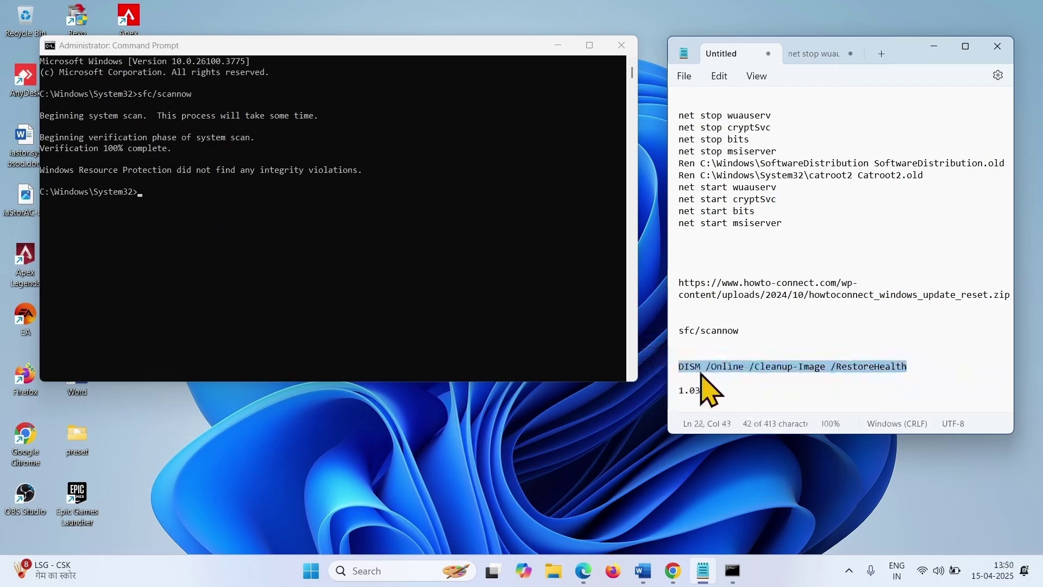
pyautogui.rightClick(728, 375)
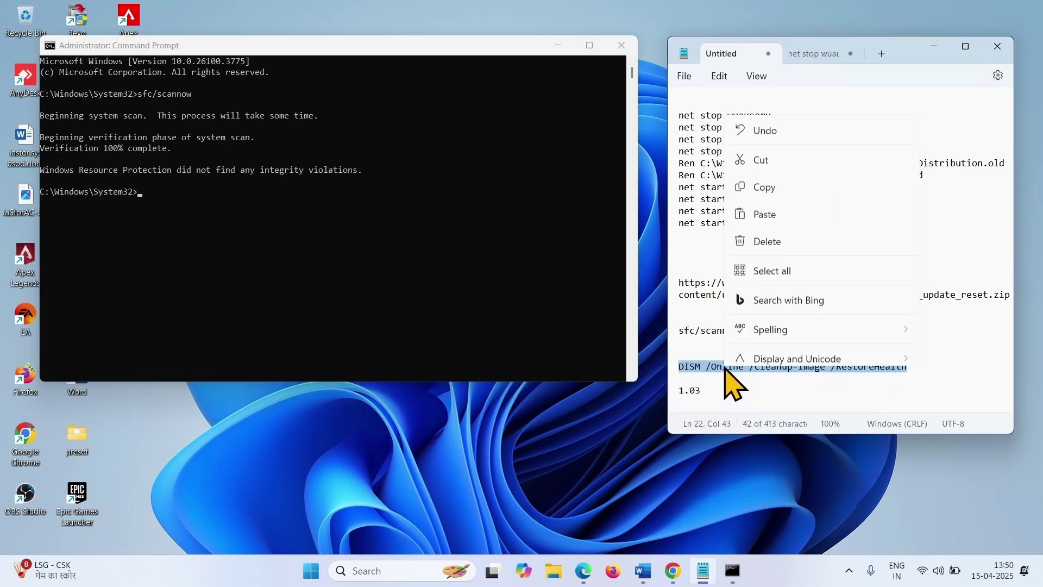
pyautogui.click(764, 178)
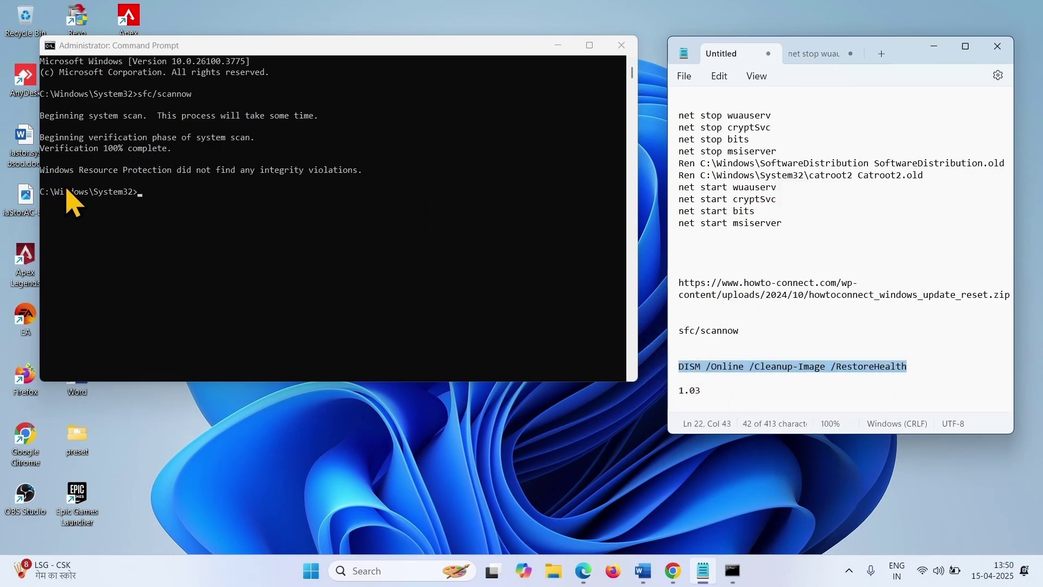
pyautogui.click(174, 206)
pyautogui.rightClick(174, 206)
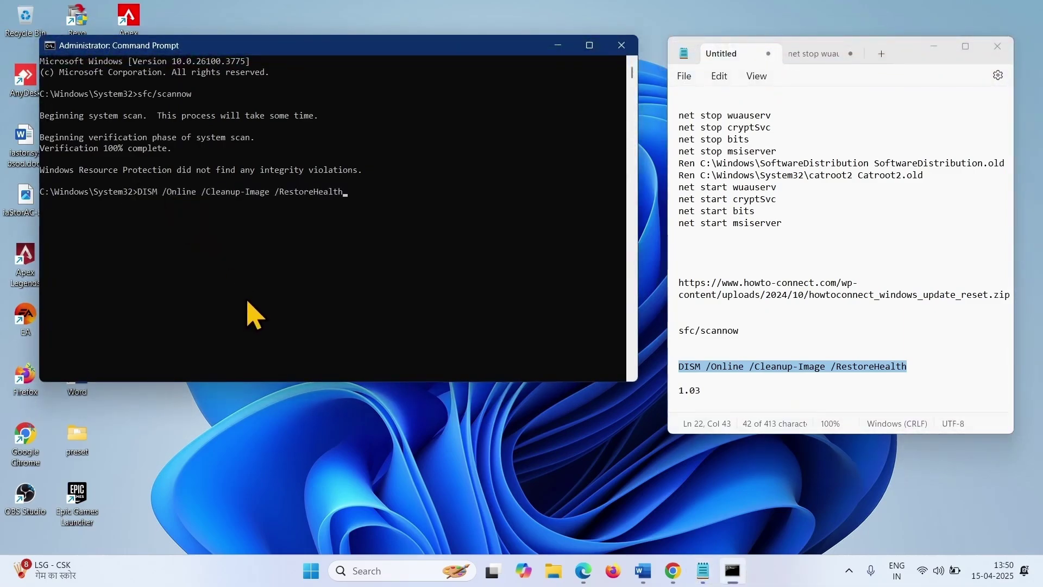
pyautogui.press('Return')
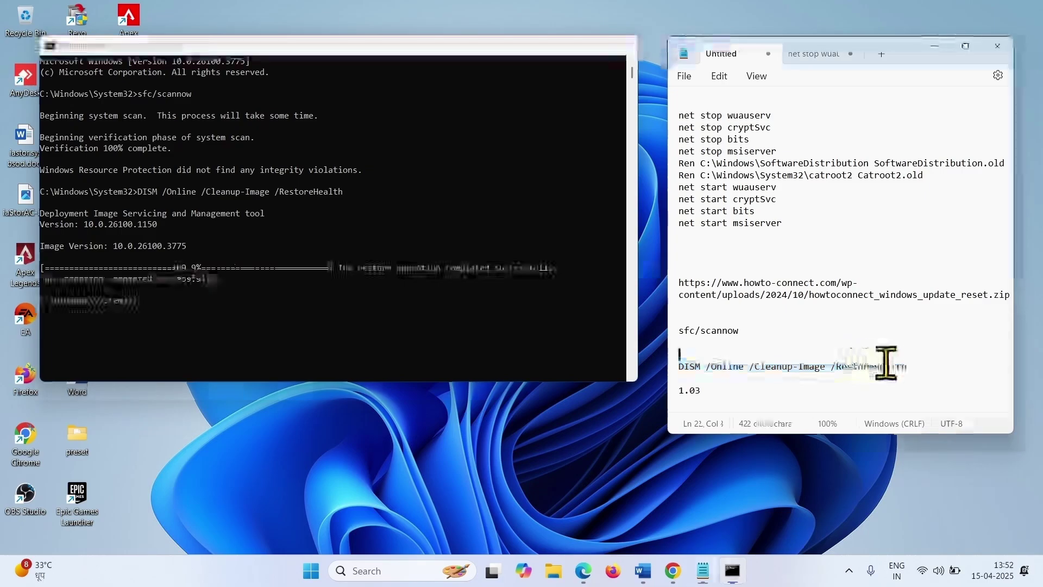
# - Close the Command Prompt and Notepad windows once the DISM repair has finished
pyautogui.click(931, 365)
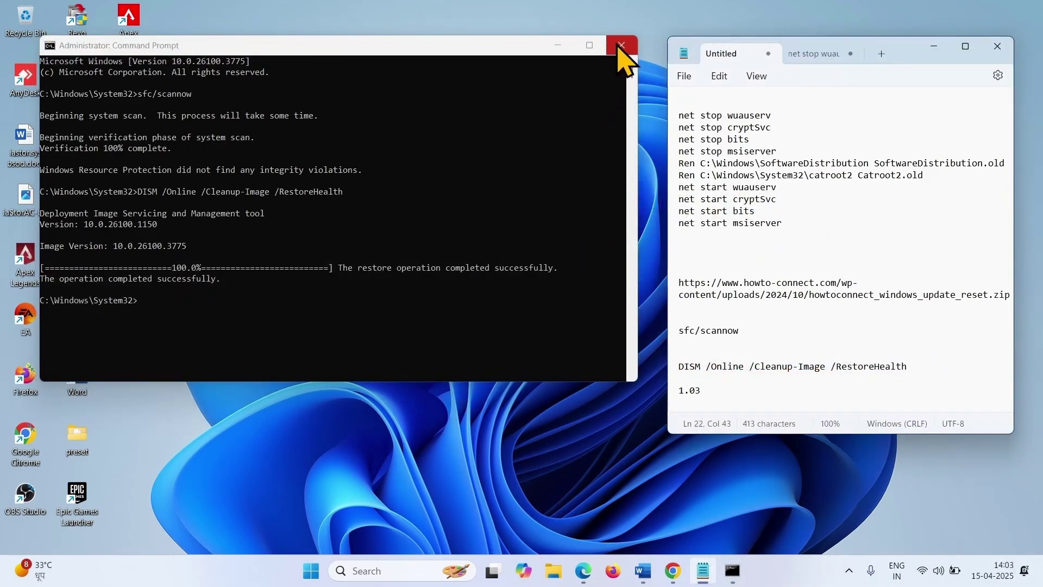
pyautogui.click(619, 48)
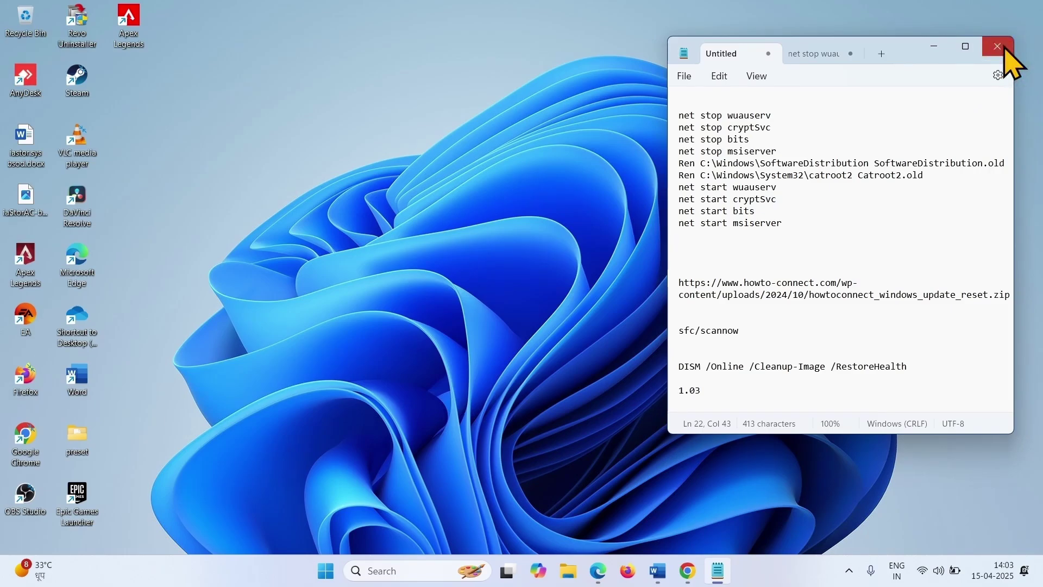
pyautogui.click(1005, 48)
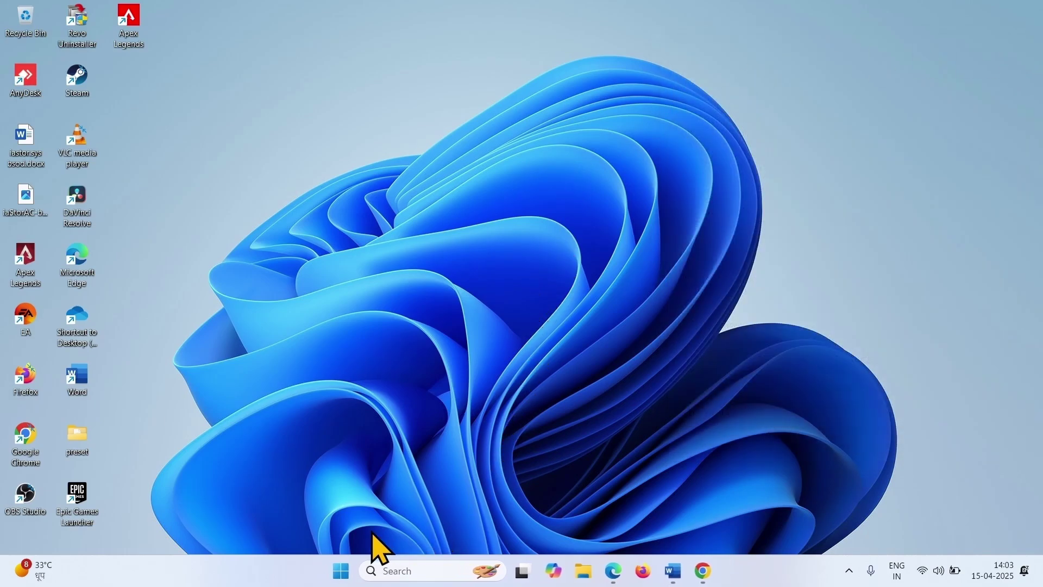
# - View the power options in Start and dismiss them without restarting the computer
pyautogui.click(338, 572)
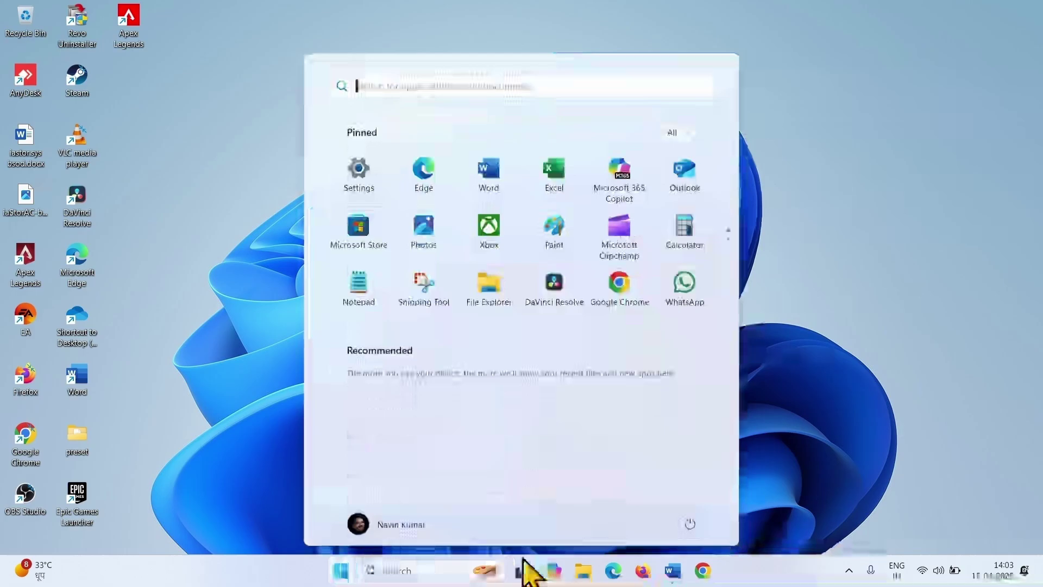
pyautogui.click(690, 524)
pyautogui.click(906, 317)
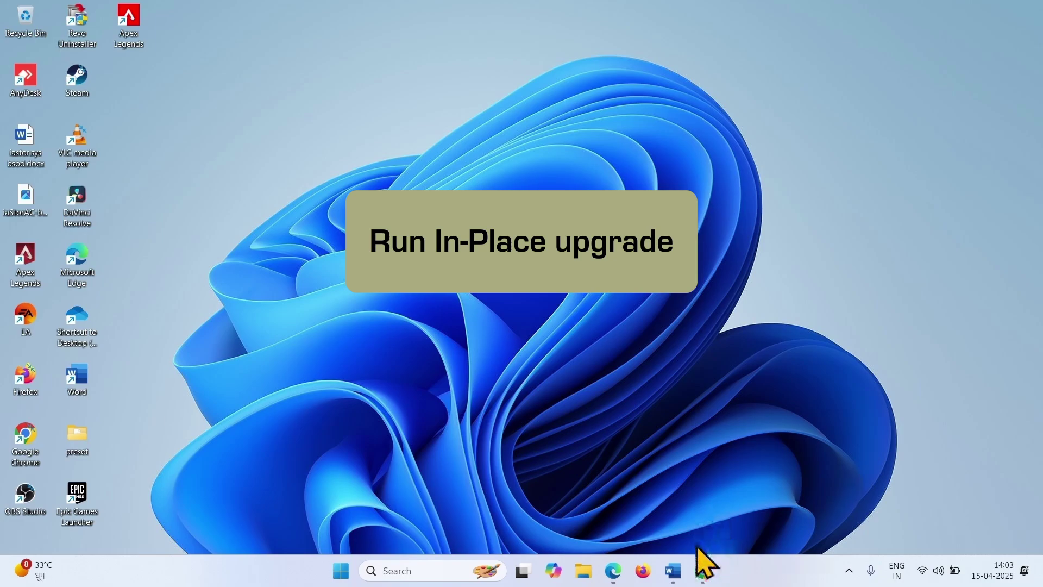
# - Open a new maximized Google Chrome window and search Google for windows 11 download
pyautogui.rightClick(703, 570)
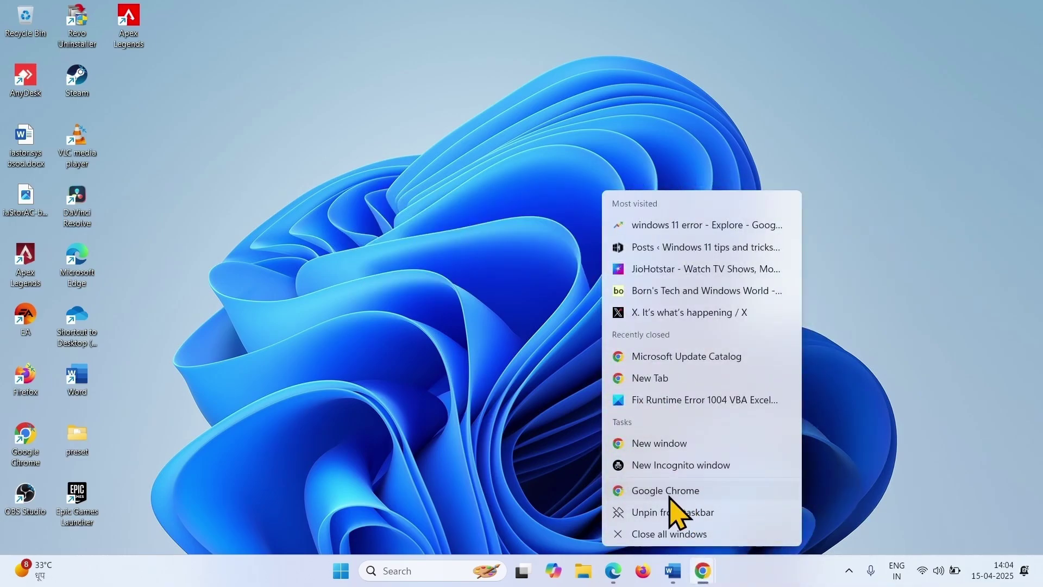
pyautogui.click(670, 490)
pyautogui.click(742, 26)
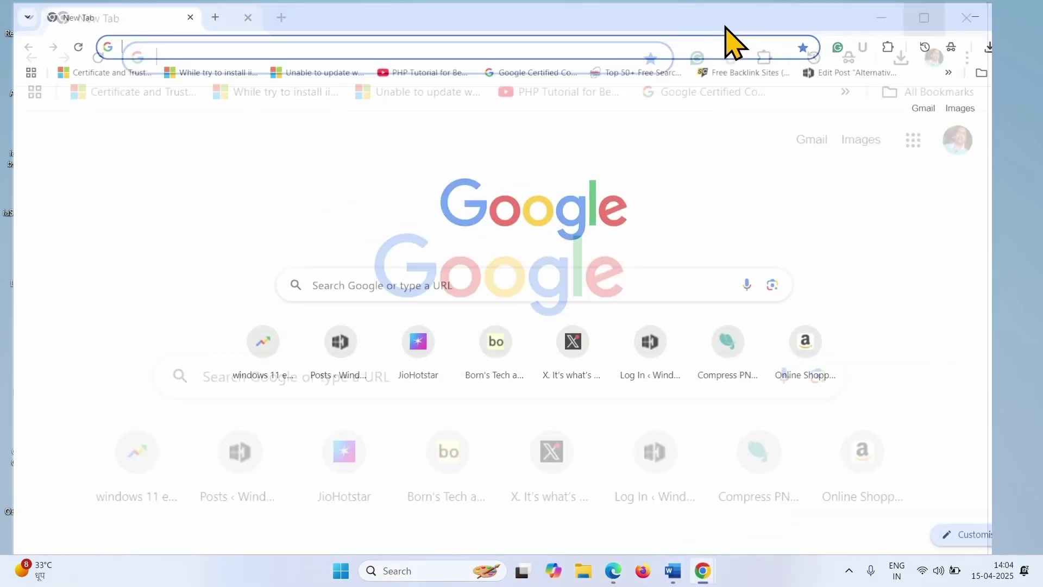
pyautogui.click(302, 41)
pyautogui.write('wi')
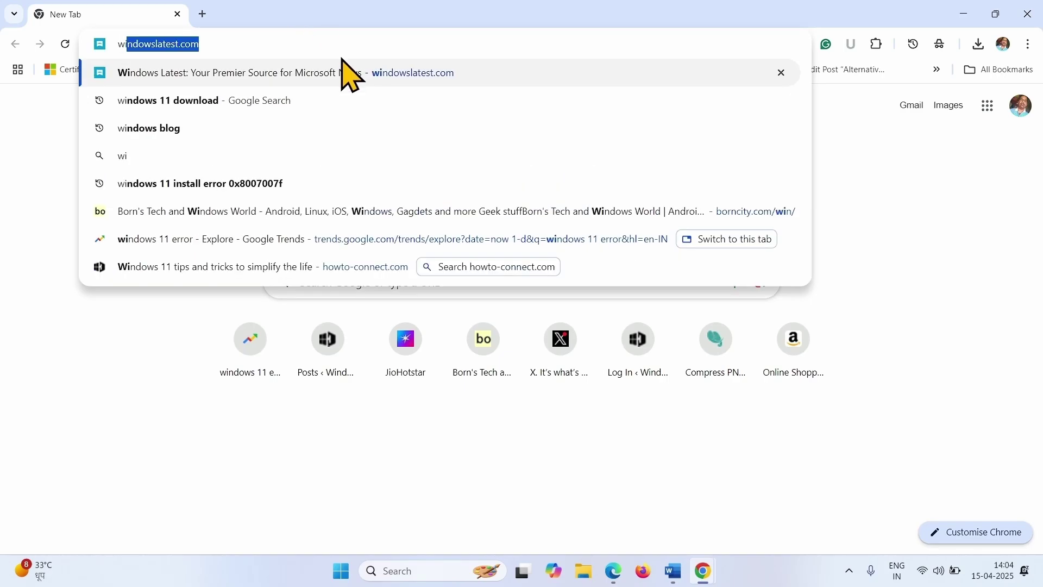
pyautogui.write('ndows 11 do')
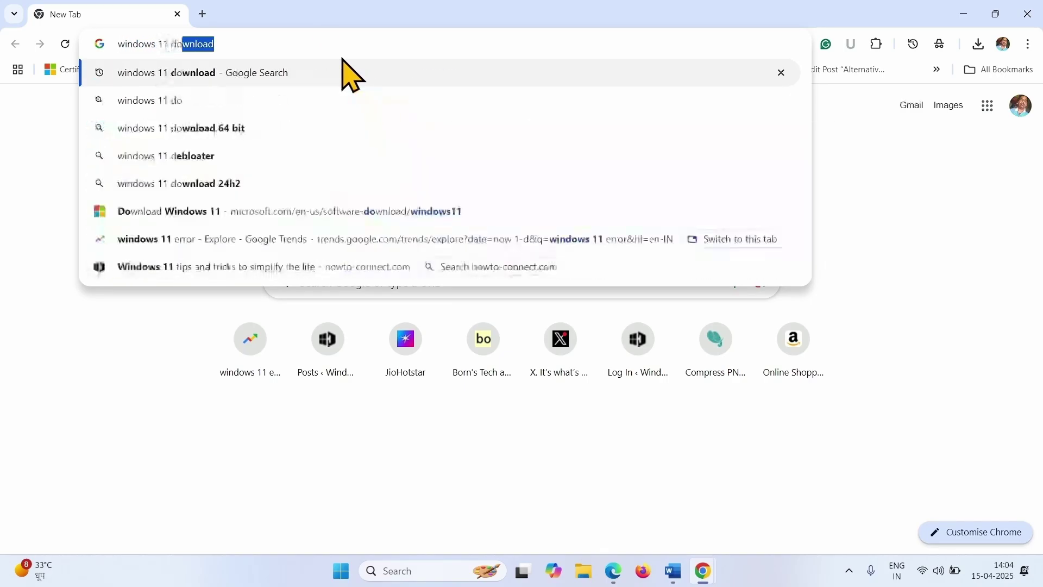
pyautogui.write('wnload')
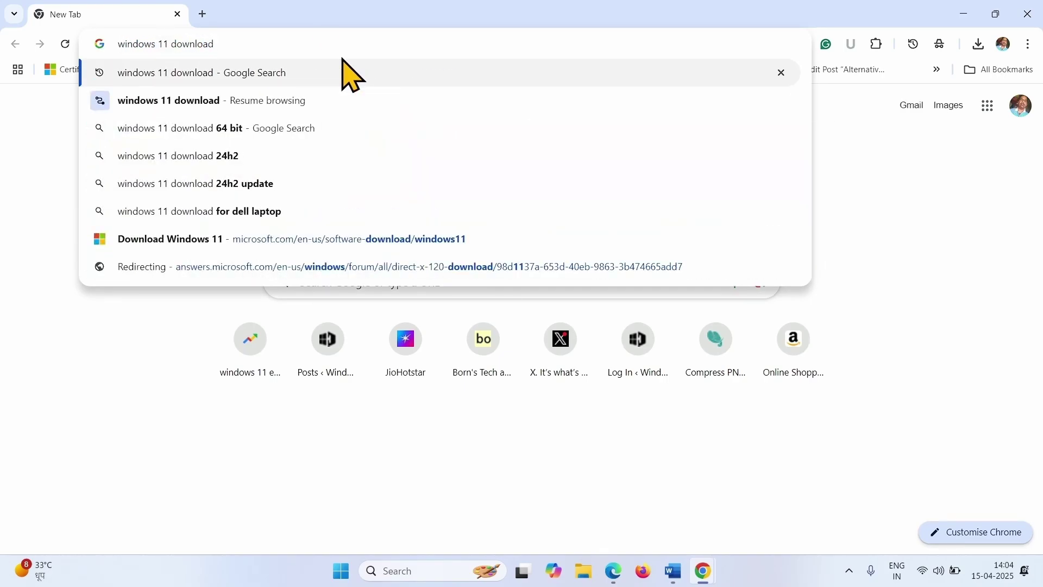
pyautogui.click(350, 73)
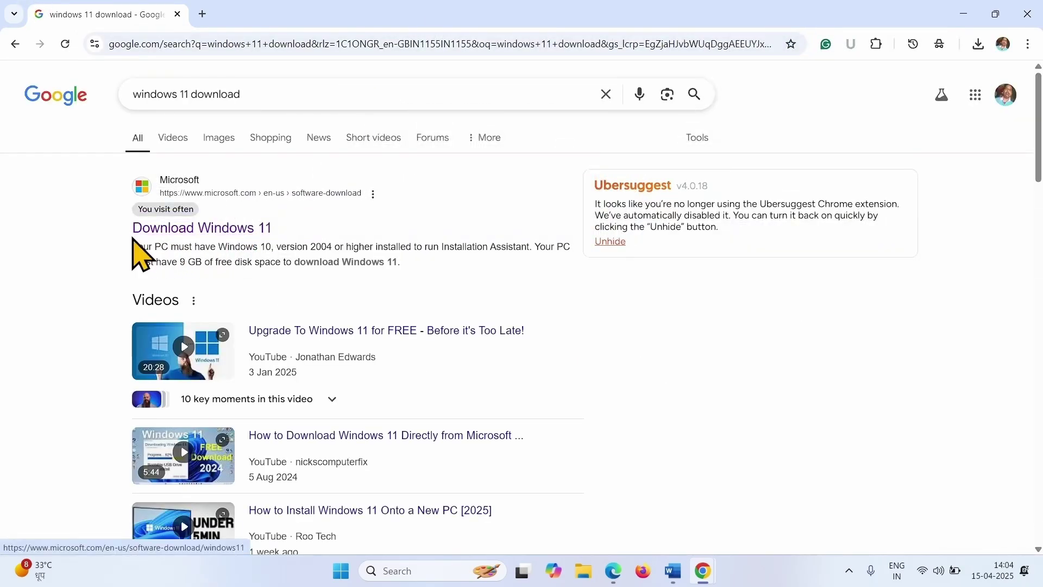
# - Open Microsoft's Download Windows 11 page and request the Windows 11 (multi-edition ISO for x64 devices) disk image
pyautogui.click(210, 232)
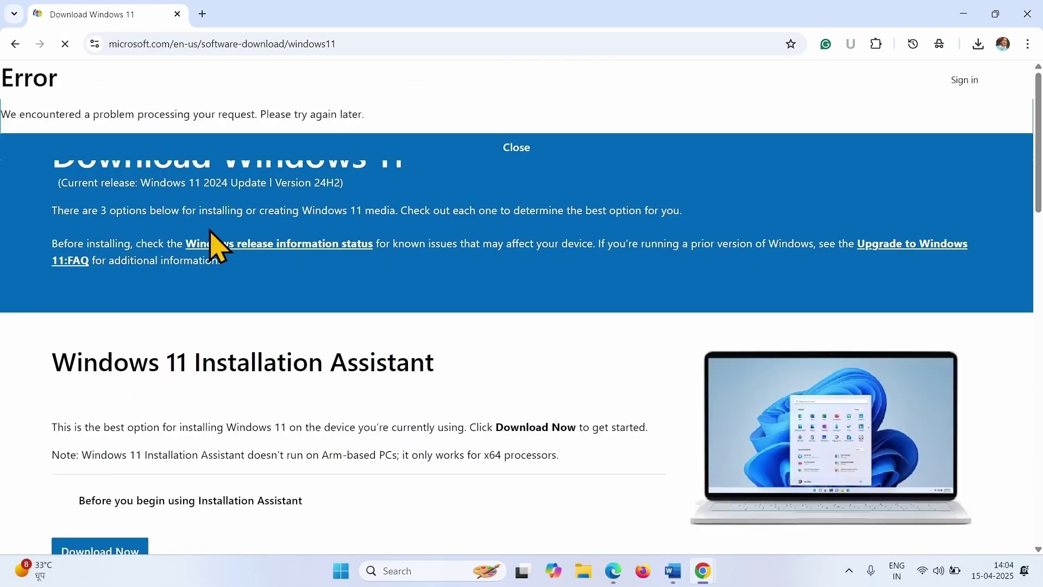
pyautogui.scroll(-9, 348, 380)
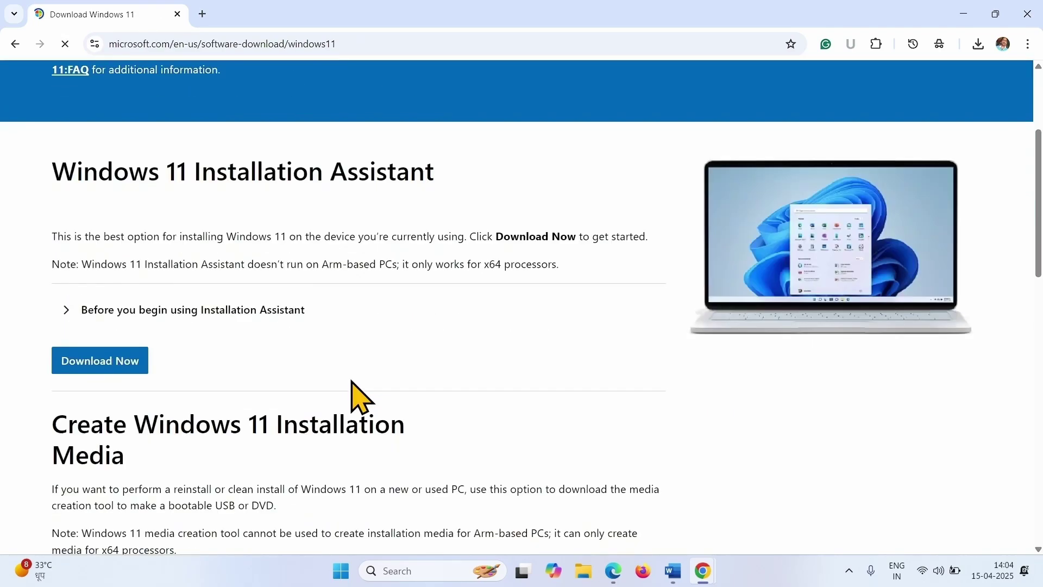
pyautogui.scroll(-5, 351, 380)
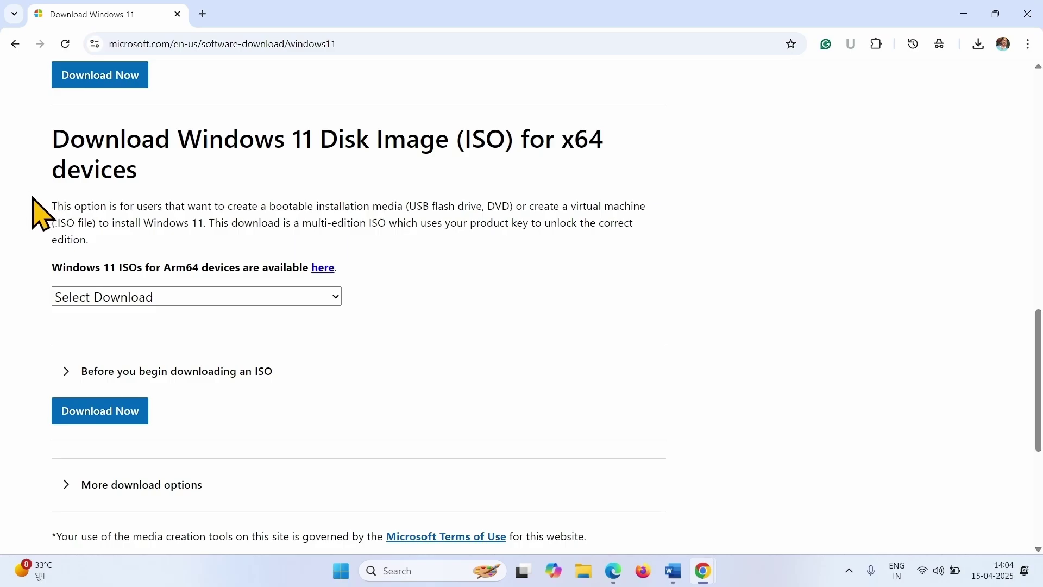
pyautogui.click(94, 298)
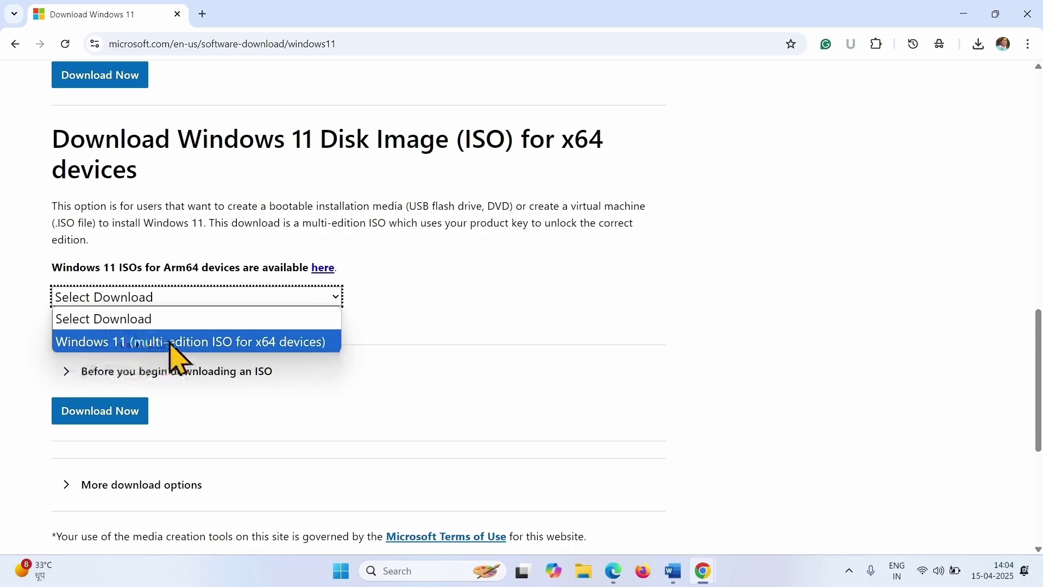
pyautogui.click(292, 348)
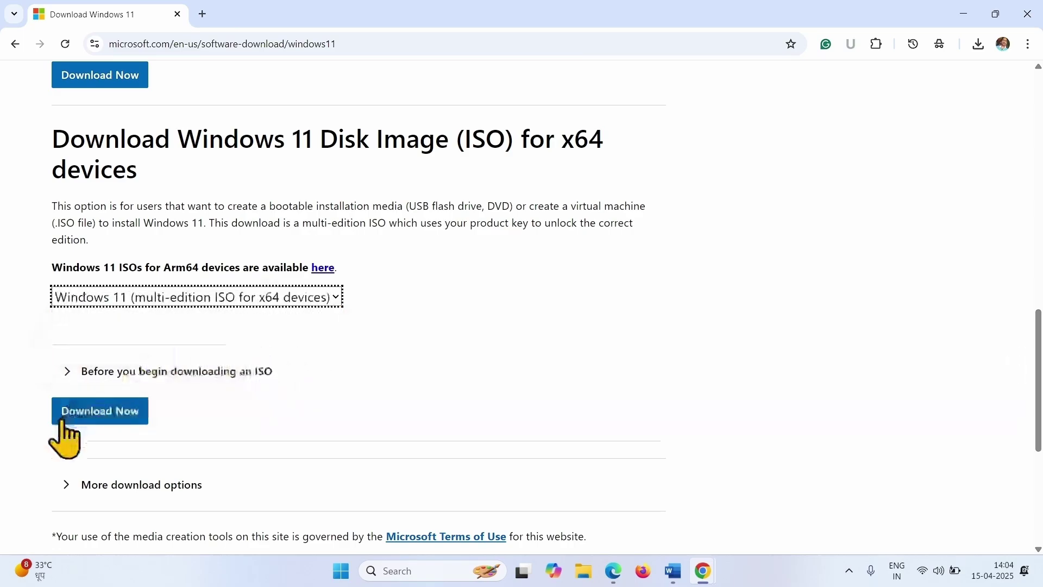
pyautogui.click(98, 412)
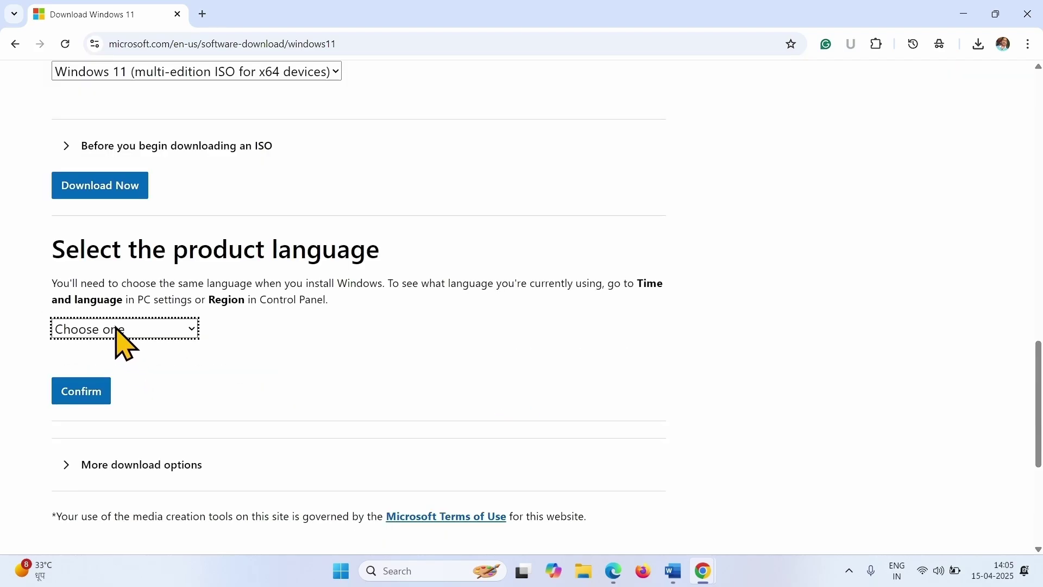
# - Check the Windows display language under Language & region in Settings, and close Settings
pyautogui.click(341, 571)
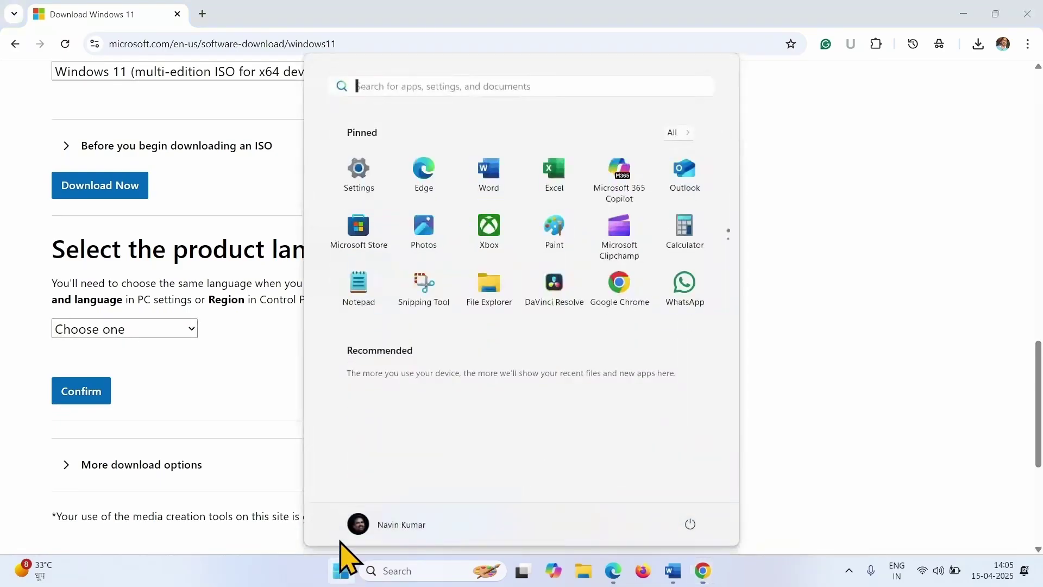
pyautogui.click(359, 174)
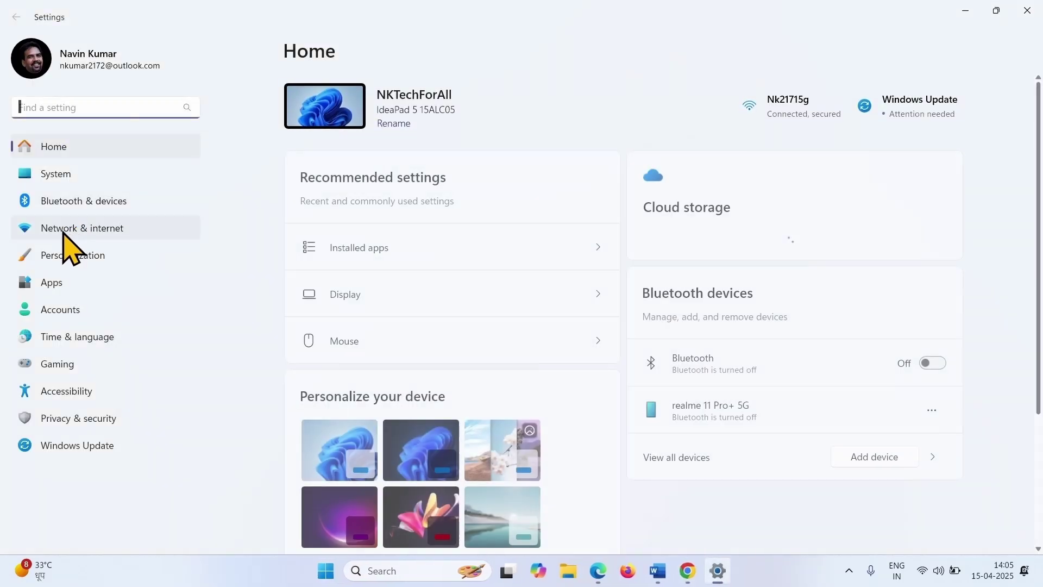
pyautogui.click(67, 342)
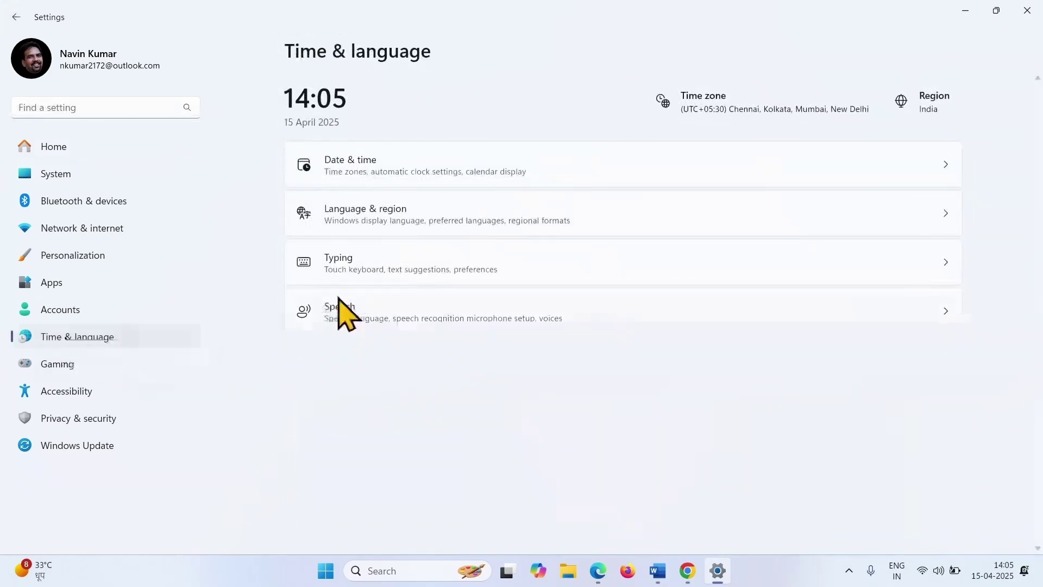
pyautogui.click(358, 217)
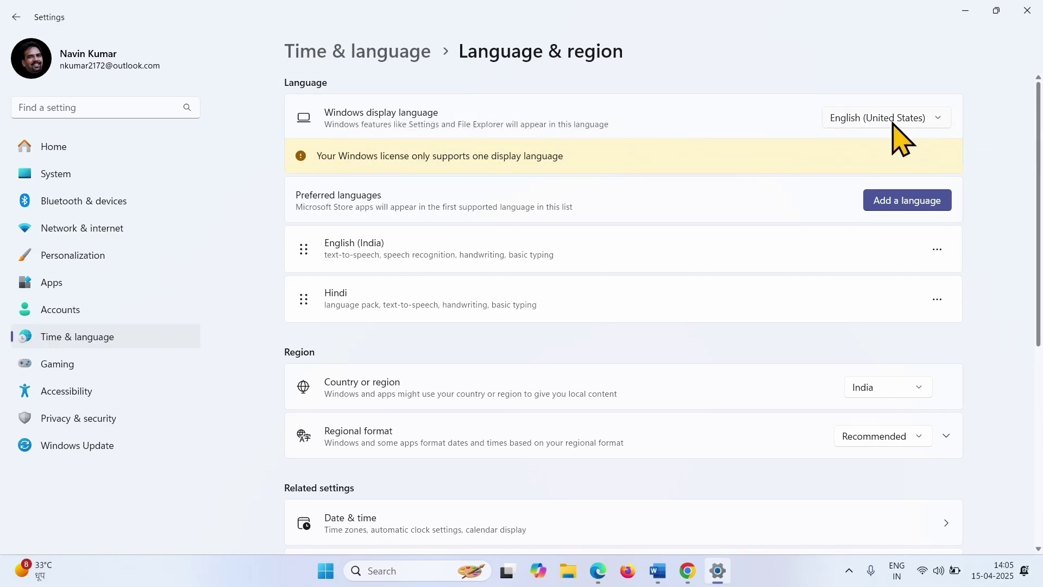
pyautogui.click(1027, 8)
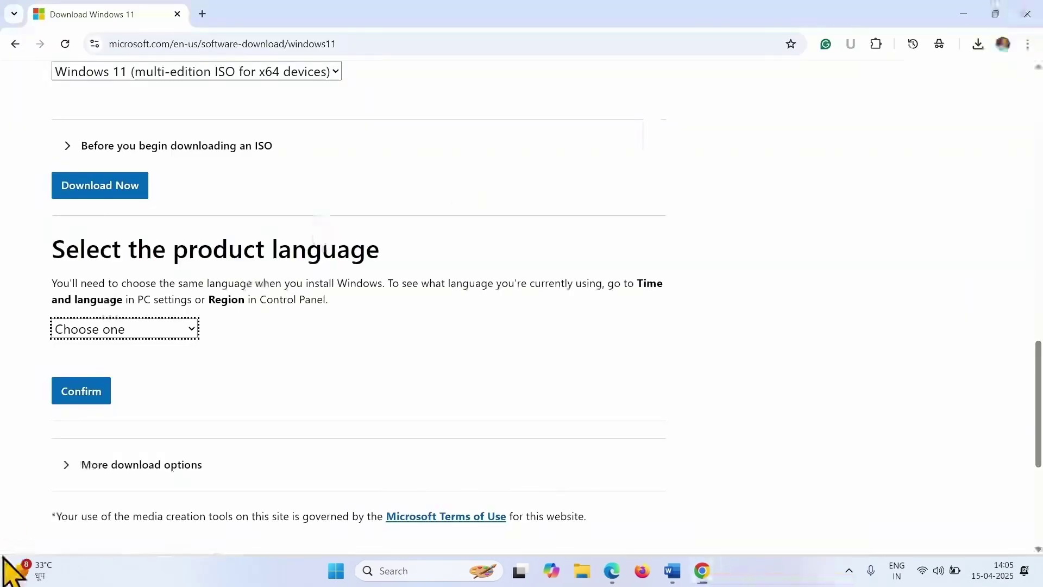
# - Choose English (United States) as the product language for the Windows 11 ISO and confirm it
pyautogui.click(129, 329)
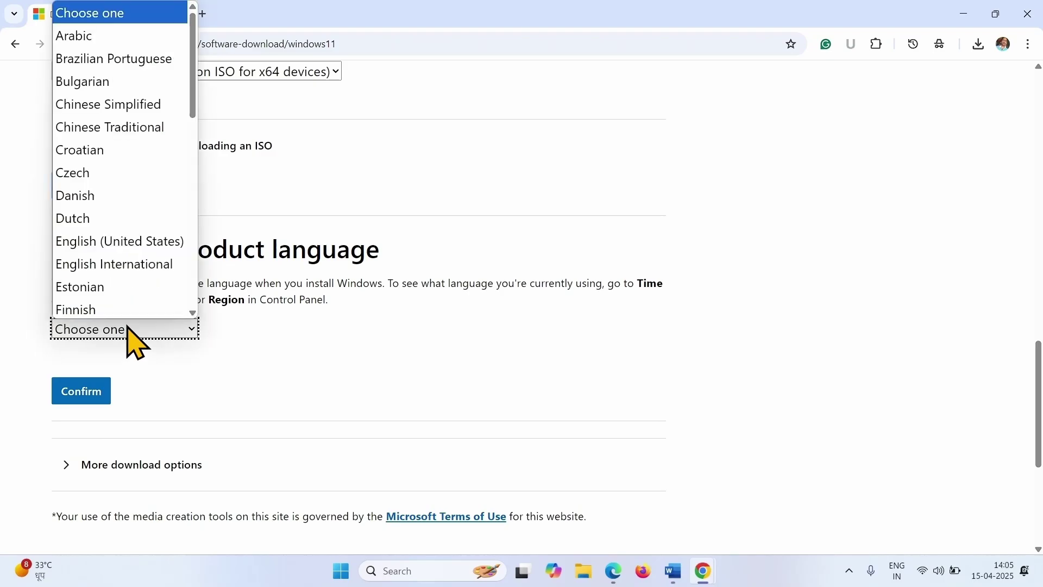
pyautogui.click(132, 241)
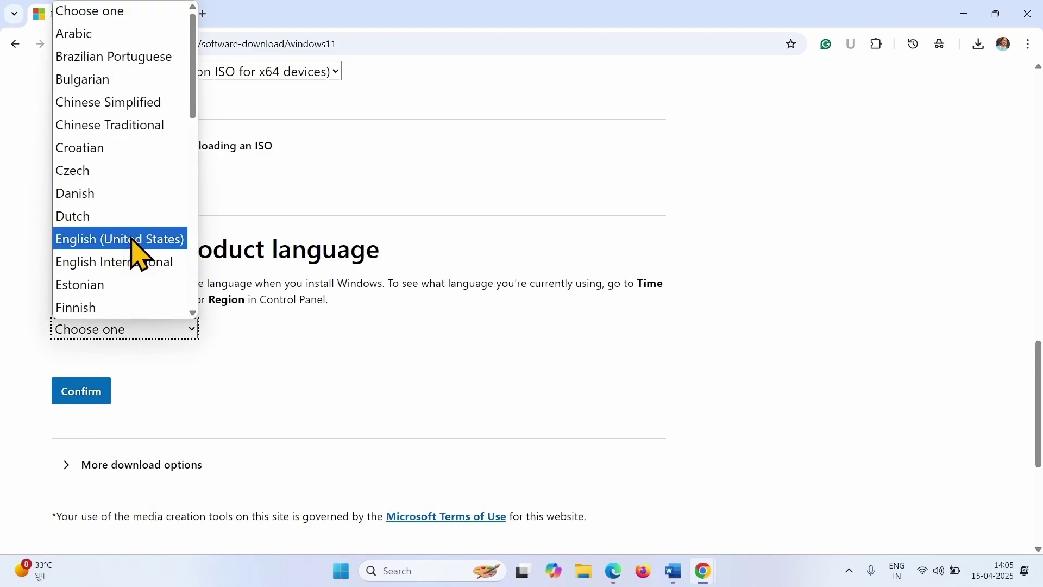
pyautogui.click(82, 392)
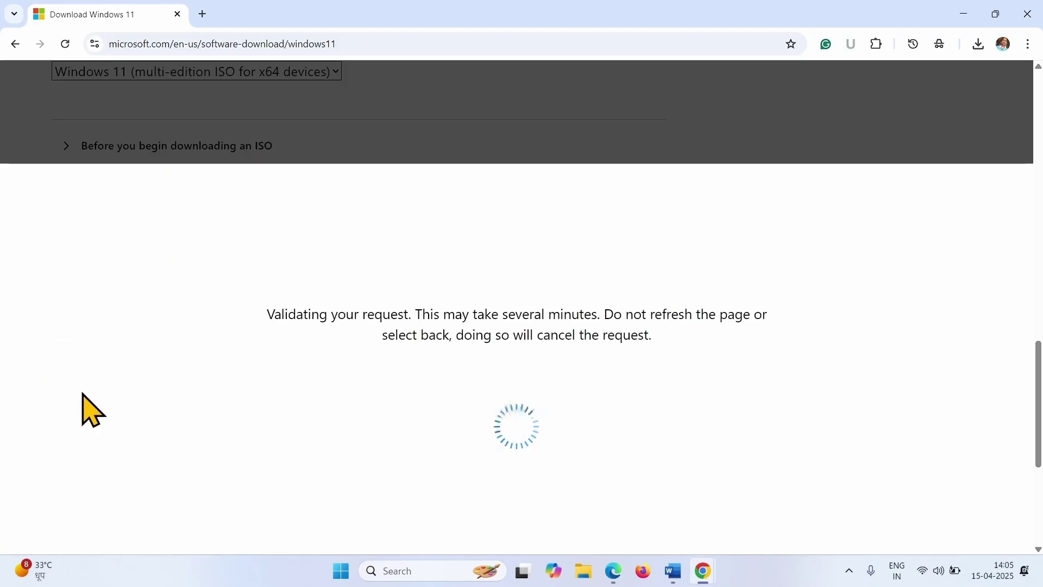
# - Start the 64-bit Windows 11 English ISO download and check it in the browser's download list
pyautogui.scroll(-3, 566, 384)
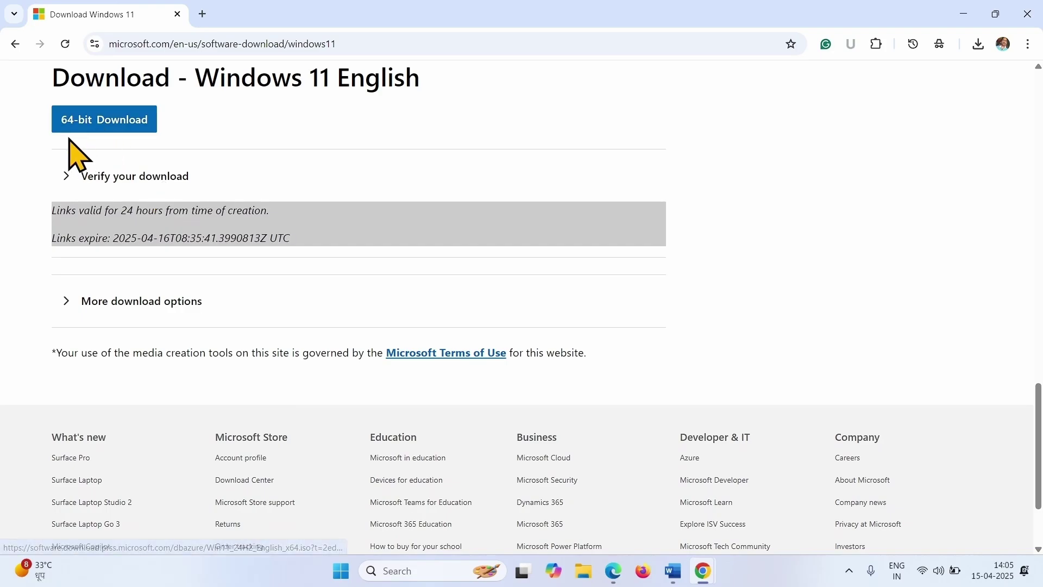
pyautogui.click(121, 128)
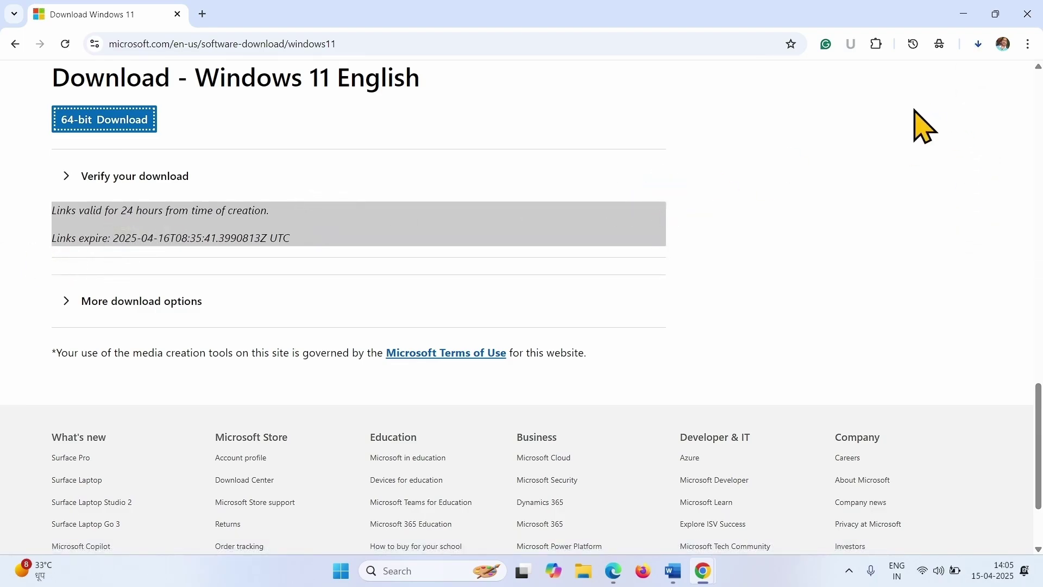
pyautogui.click(978, 44)
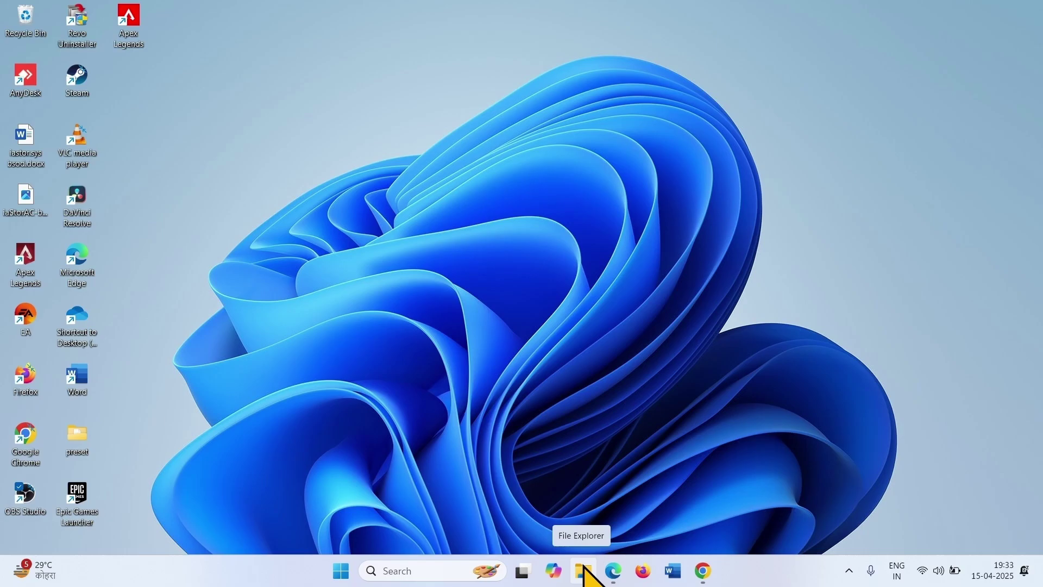
# - Mount Win11_24H2_English_x64.iso from the Downloads folder in File Explorer, allowing the file to open
pyautogui.click(586, 569)
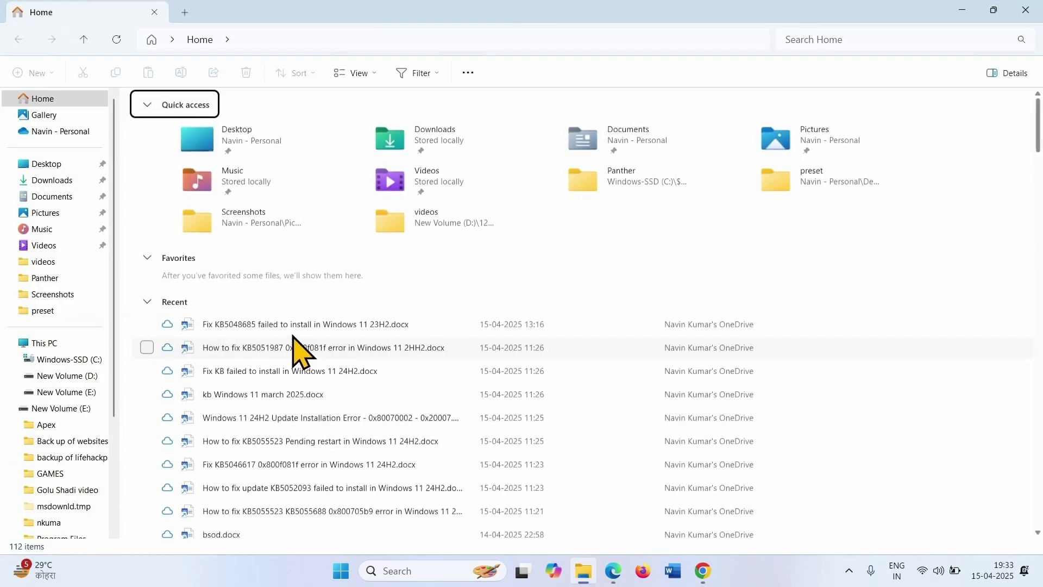
pyautogui.click(54, 182)
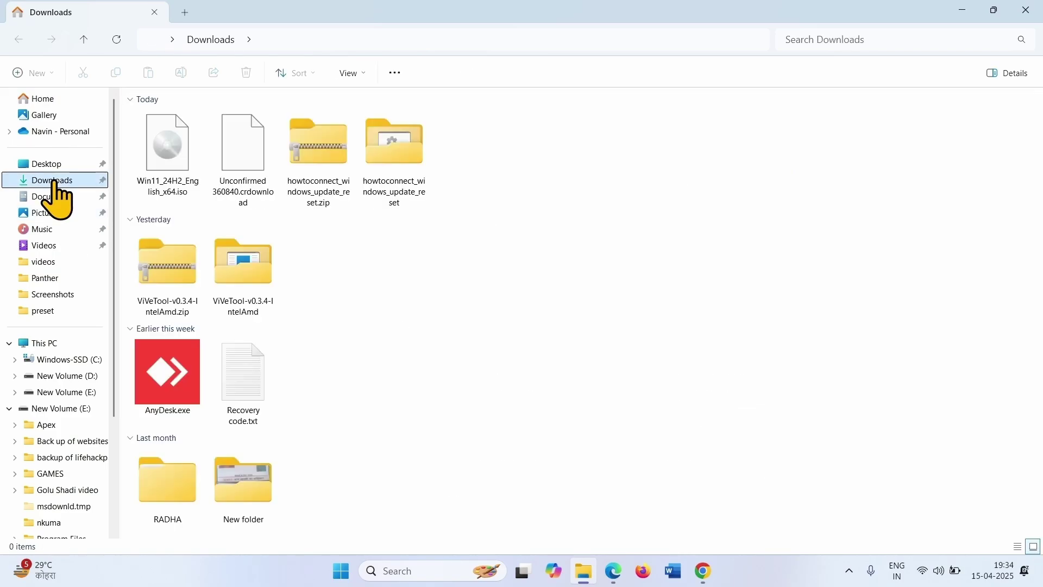
pyautogui.rightClick(178, 159)
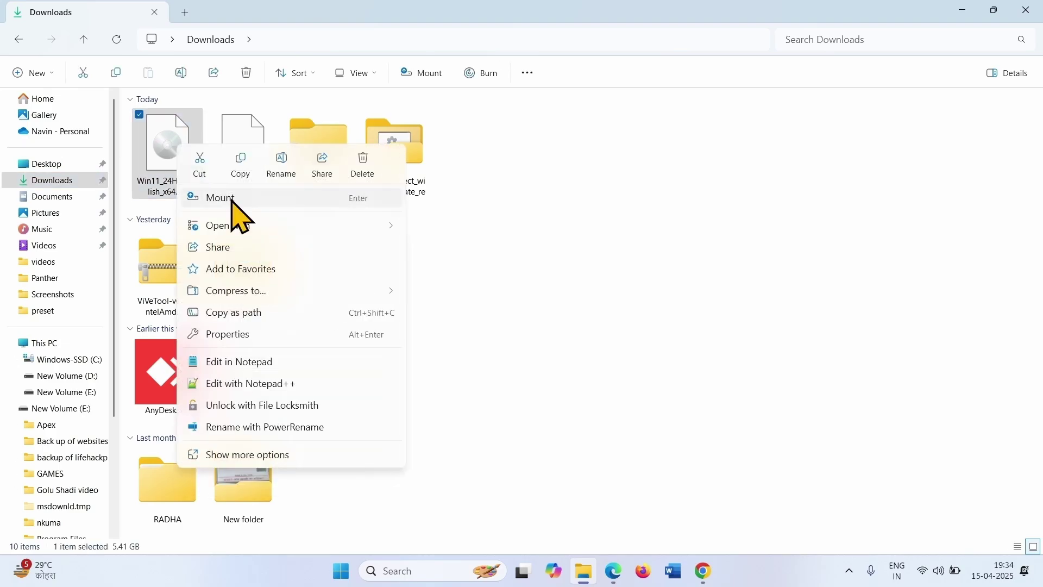
pyautogui.click(234, 199)
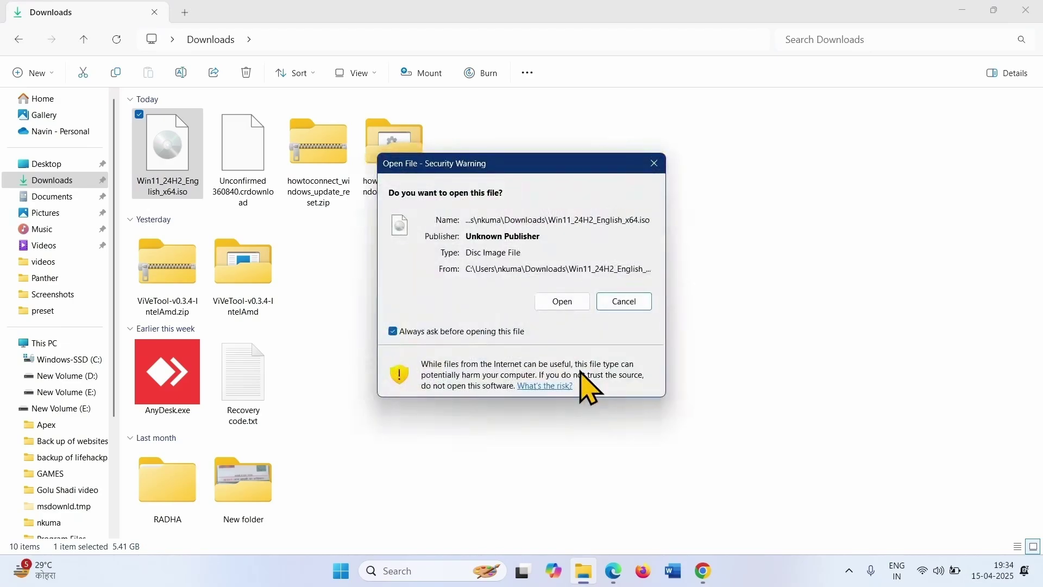
pyautogui.click(554, 303)
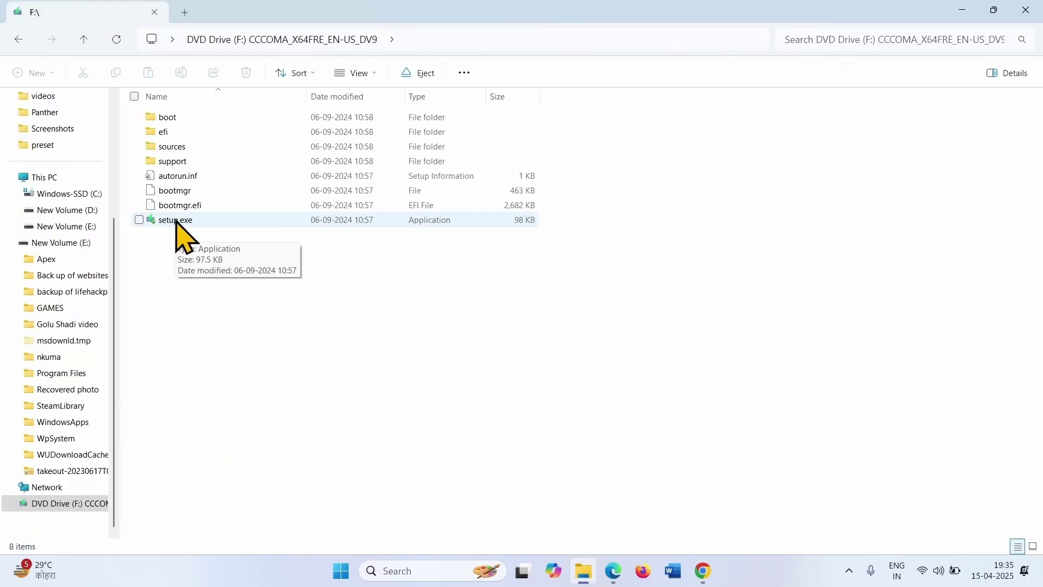
# - Launch setup.exe from the mounted Windows 11 disk image, allow it to run, and close File Explorer
pyautogui.rightClick(177, 220)
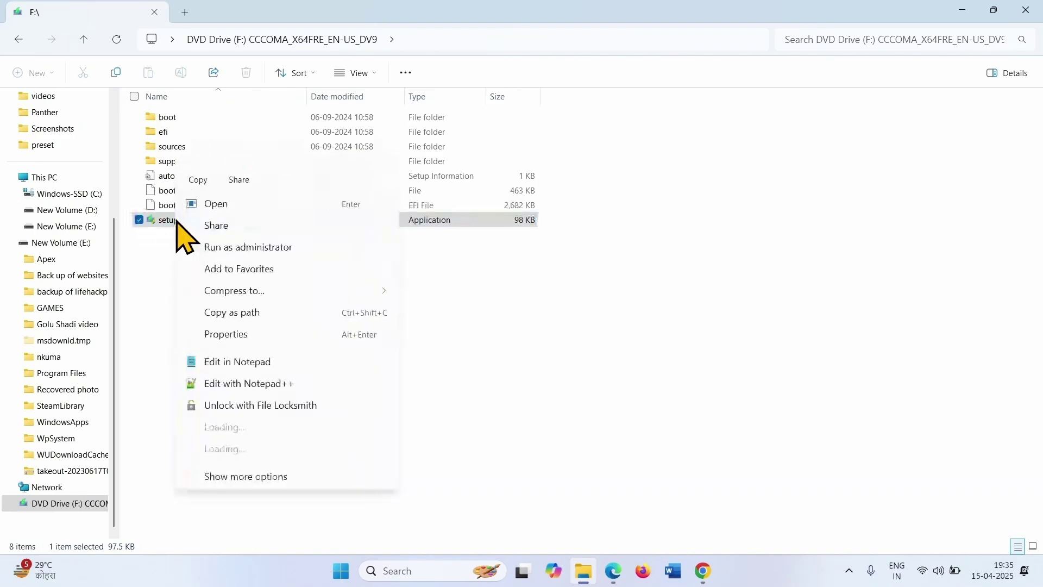
pyautogui.click(218, 205)
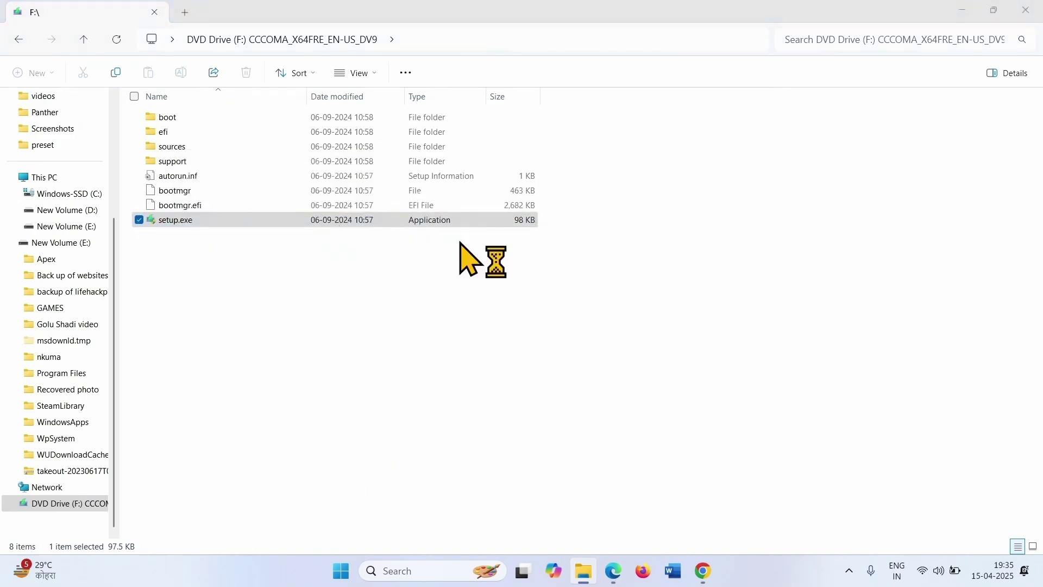
pyautogui.click(443, 429)
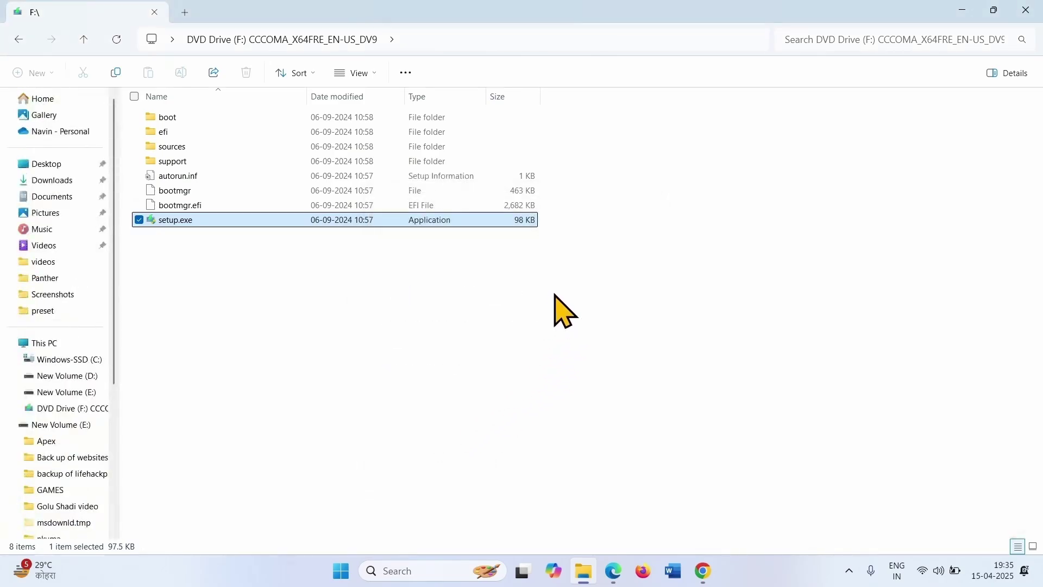
pyautogui.click(1025, 10)
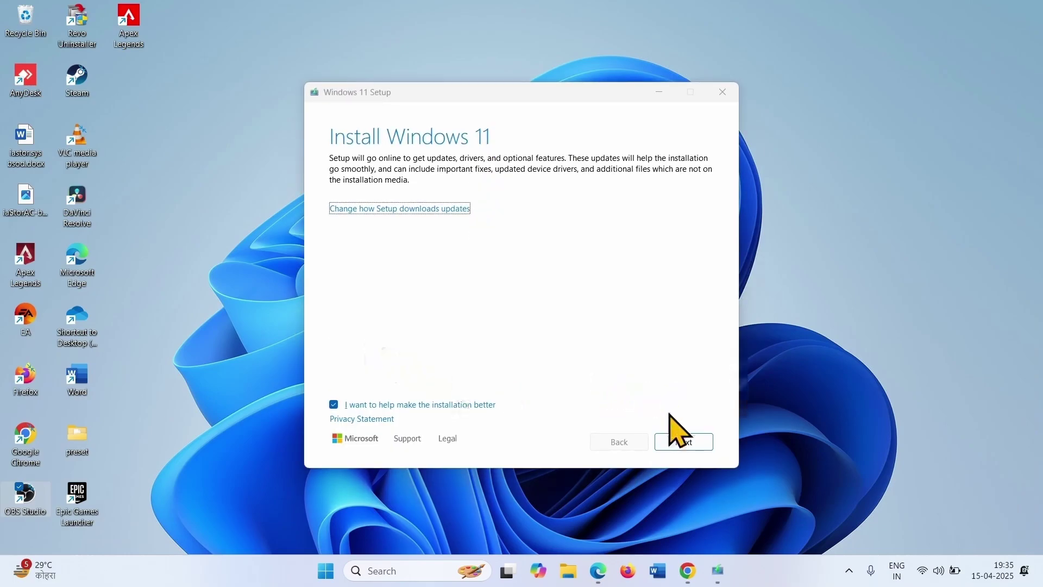
# - Proceed through Windows 11 Setup, accept the license terms, and start the installation keeping personal files and apps
pyautogui.click(680, 442)
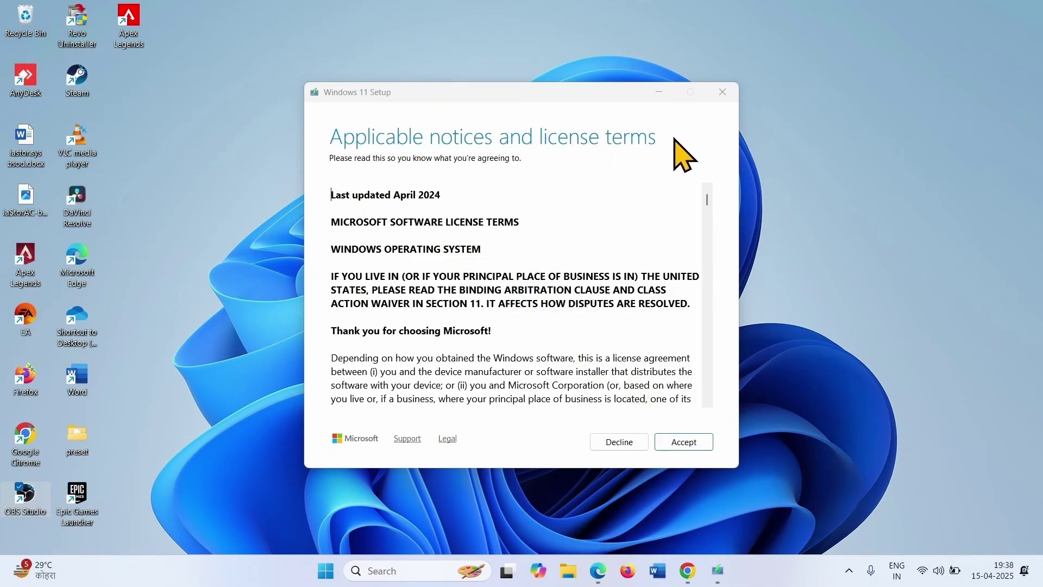
pyautogui.click(684, 447)
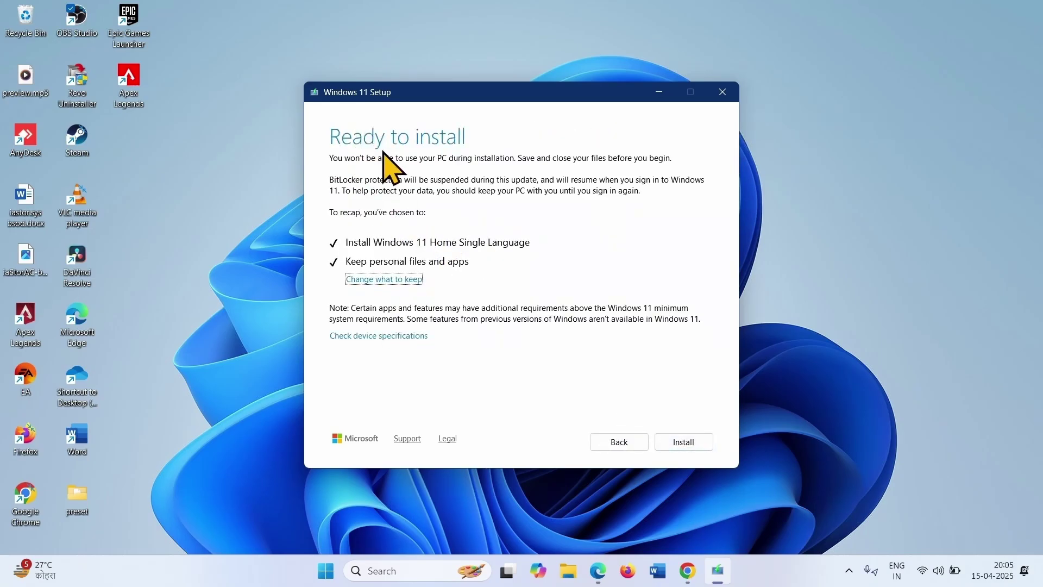
pyautogui.click(692, 446)
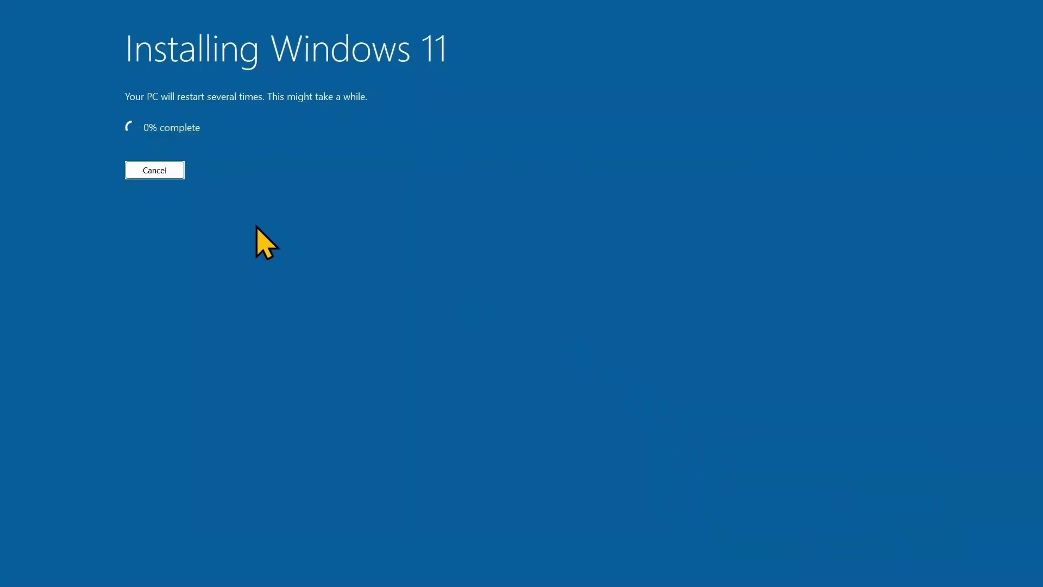